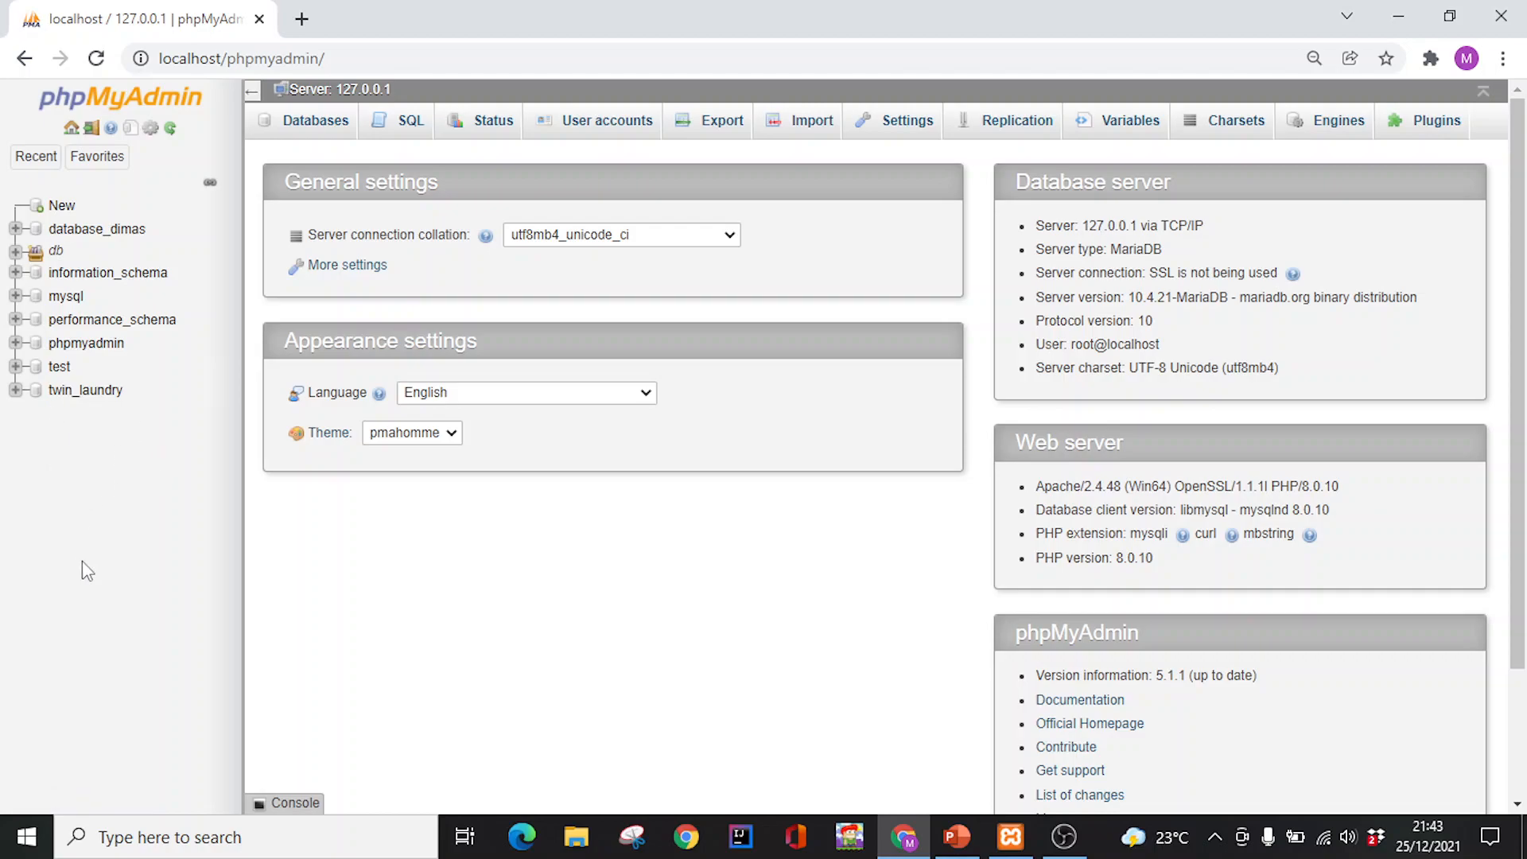
# Expand twin_laundry in phpMyAdmin and open its structure listing the six tables
pyautogui.click(15, 389)
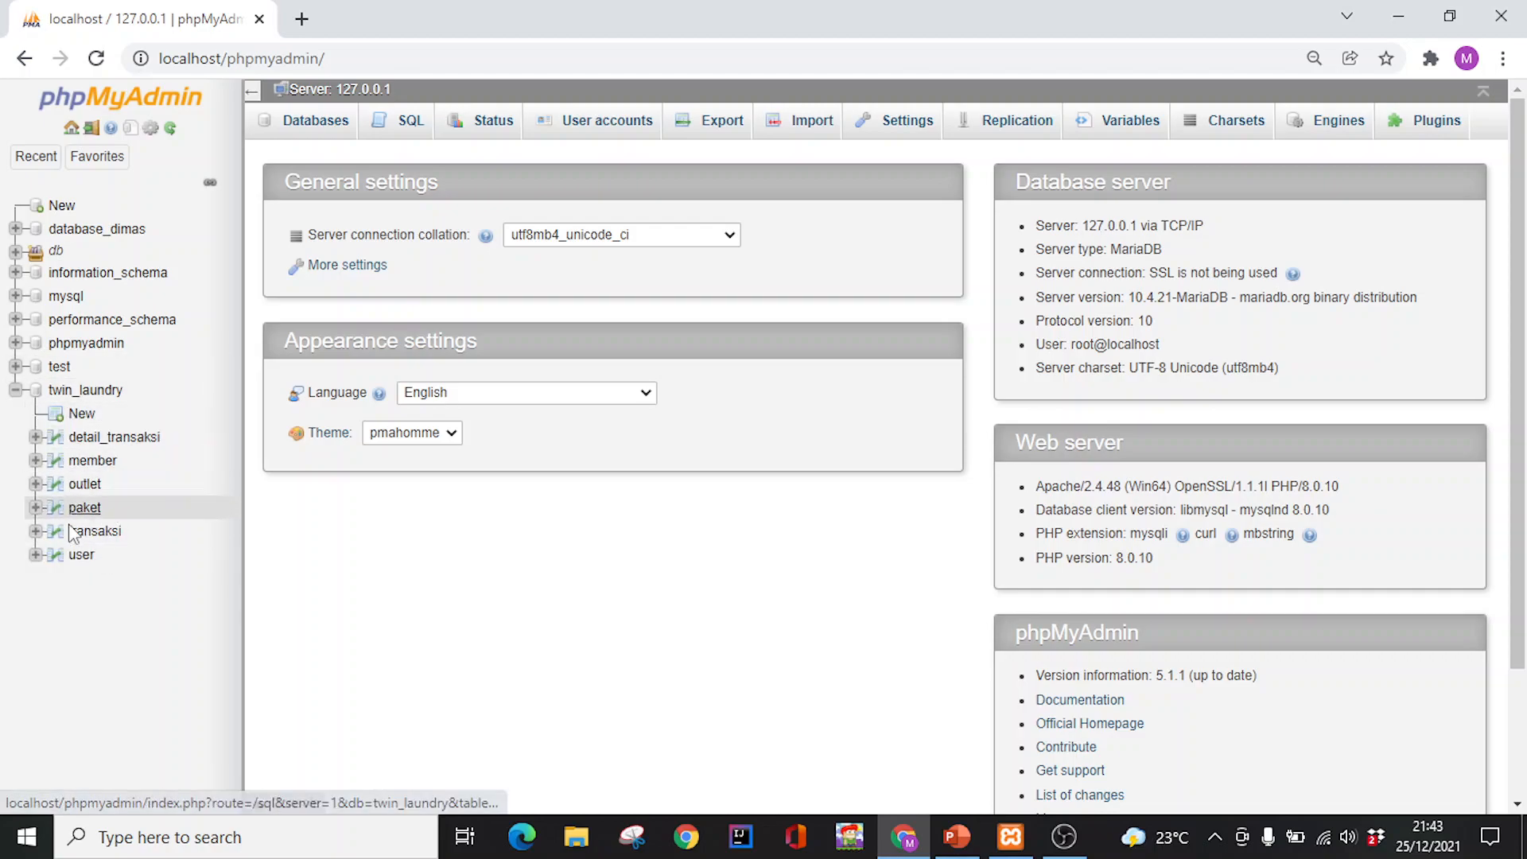
pyautogui.click(70, 391)
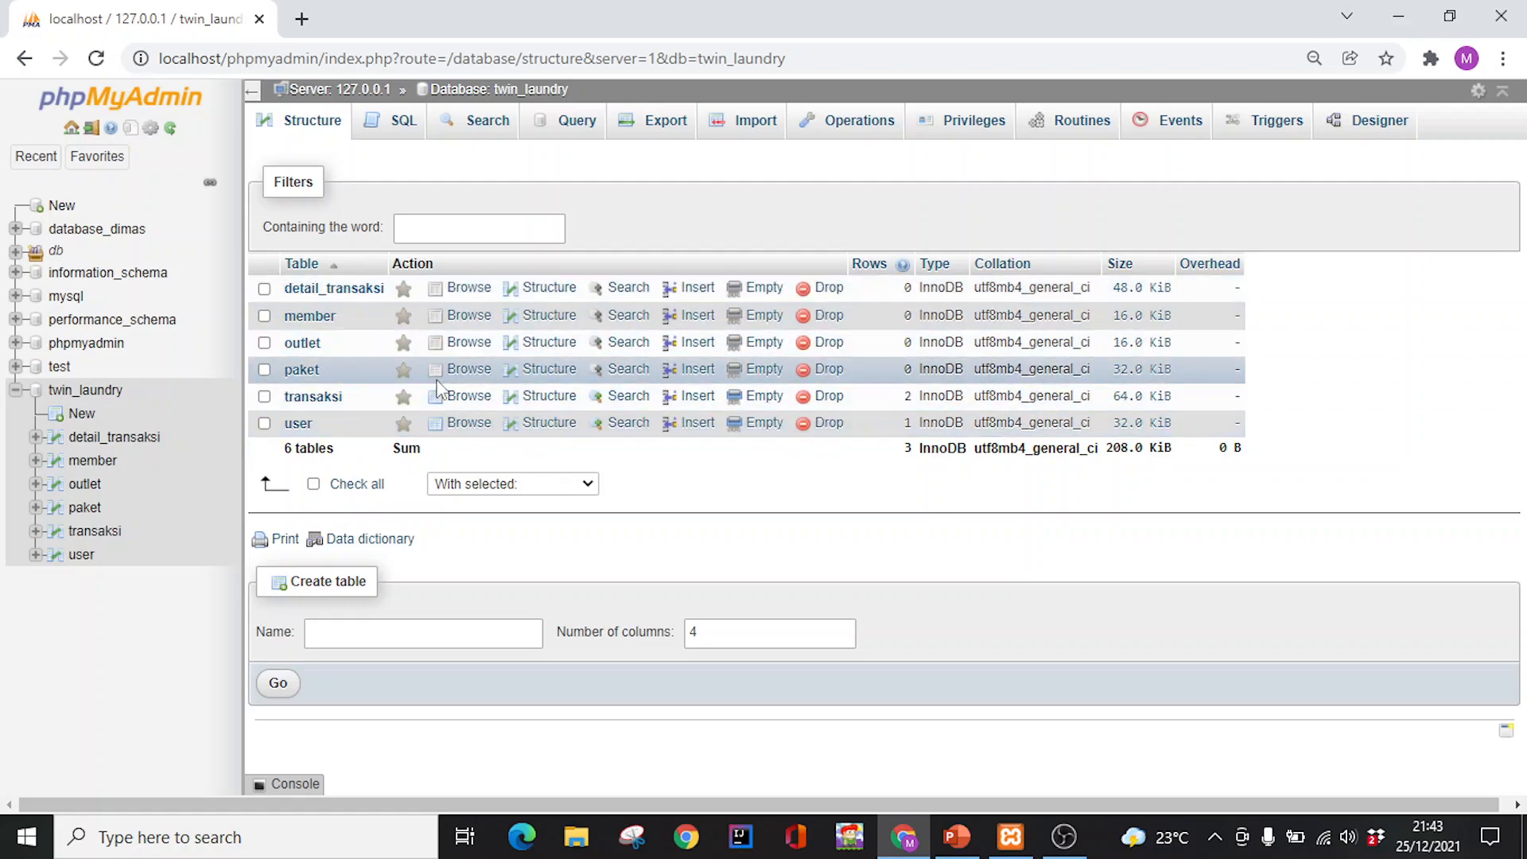
# In a new Chrome tab, load localhost/pw and enter the twin_laundry/ folder listing
pyautogui.click(304, 19)
pyautogui.click(350, 58)
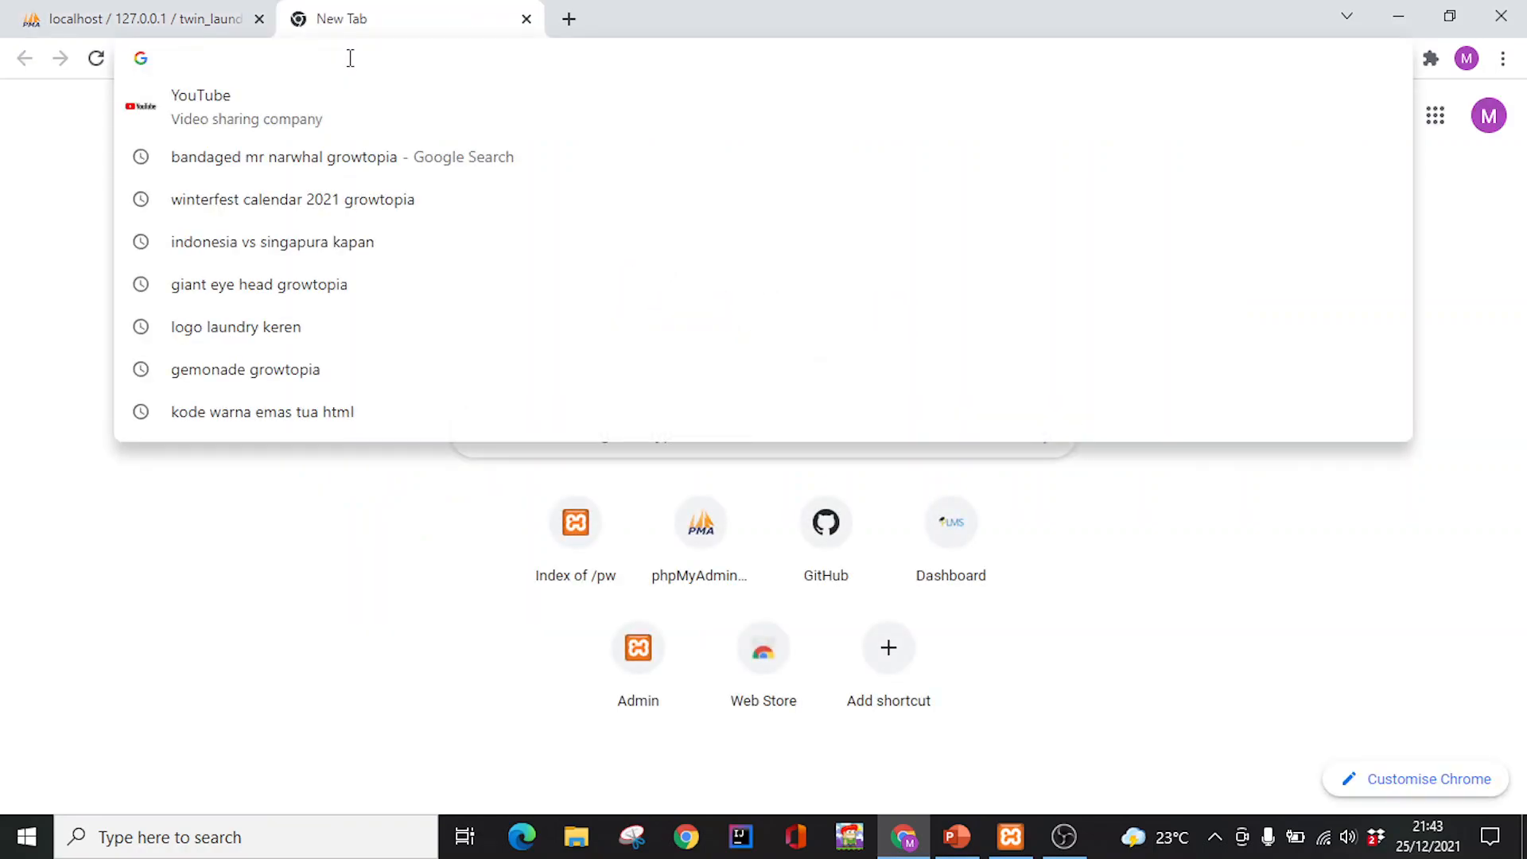
pyautogui.write('localhost/phpmyadmin')
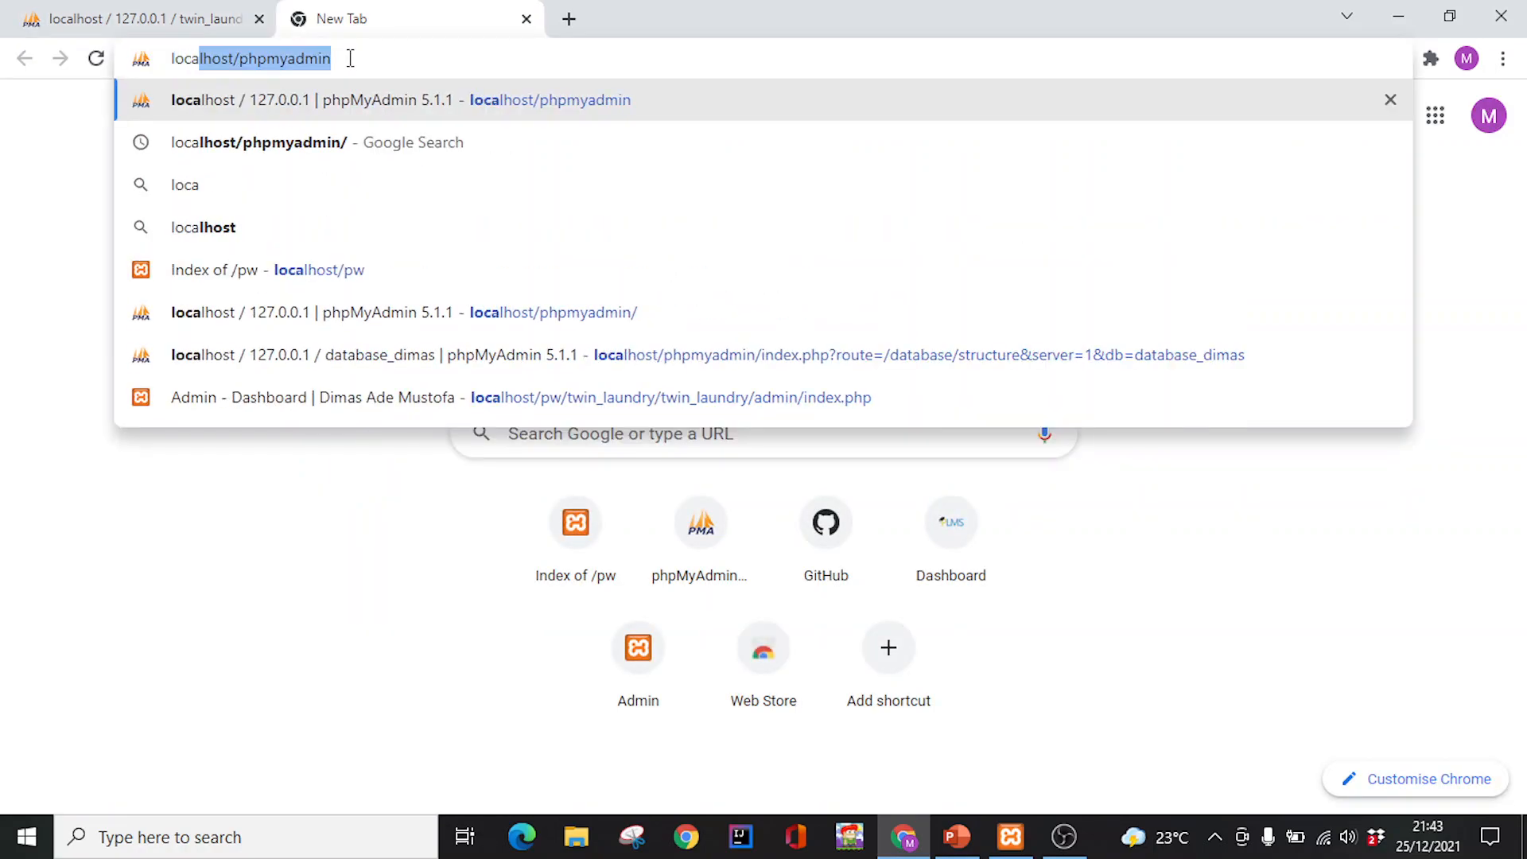
pyautogui.press('End')
pyautogui.press('BackSpace')
pyautogui.press('BackSpace')
pyautogui.press('BackSpace')
pyautogui.press('BackSpace')
pyautogui.press('BackSpace')
pyautogui.press('BackSpace')
pyautogui.press('BackSpace')
pyautogui.press('BackSpace')
pyautogui.press('BackSpace')
pyautogui.press('BackSpace')
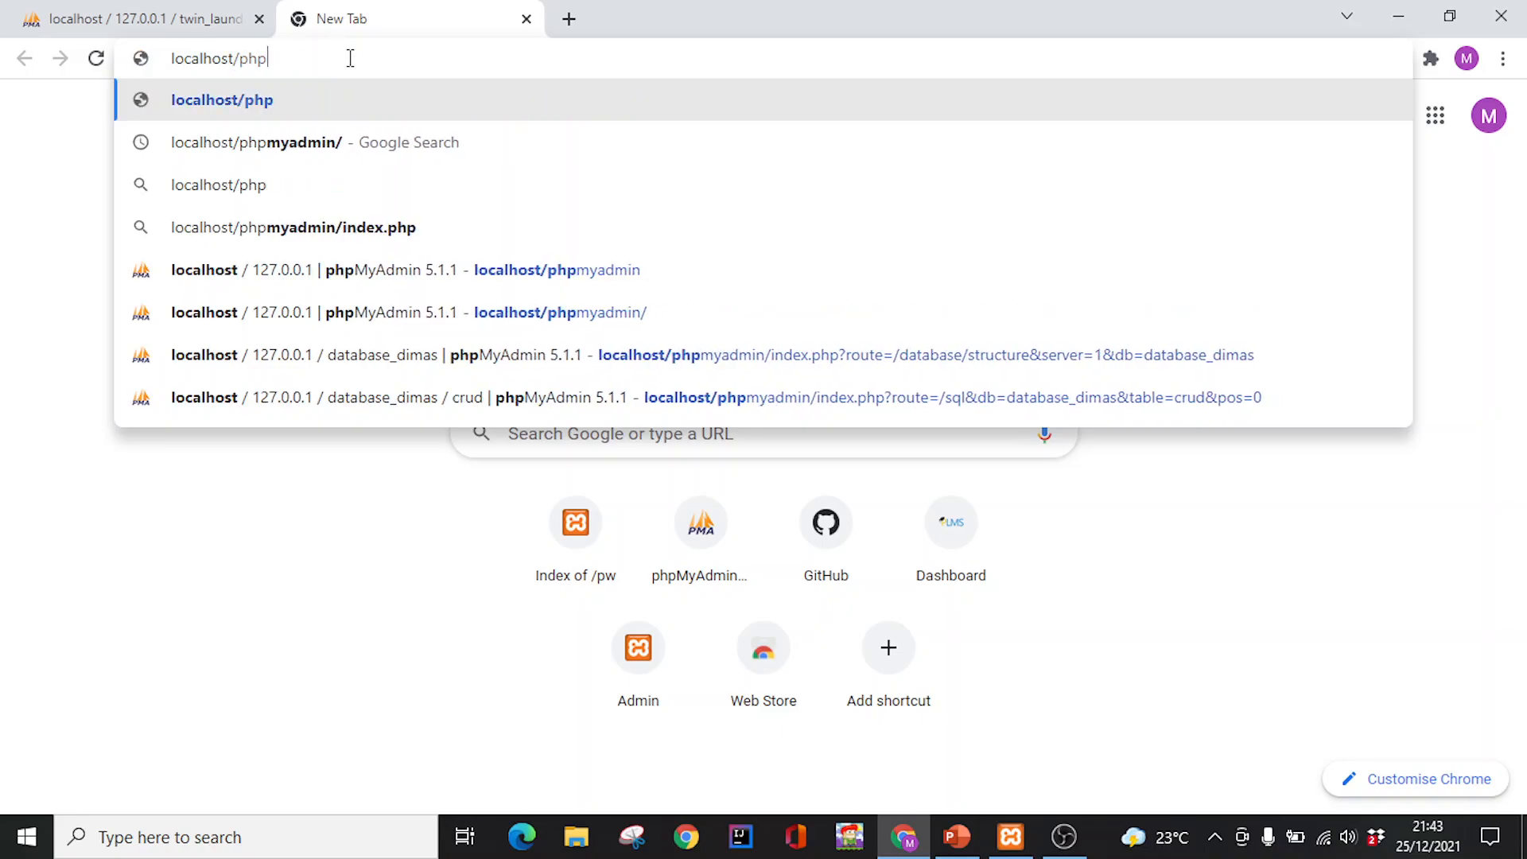
pyautogui.write('pw')
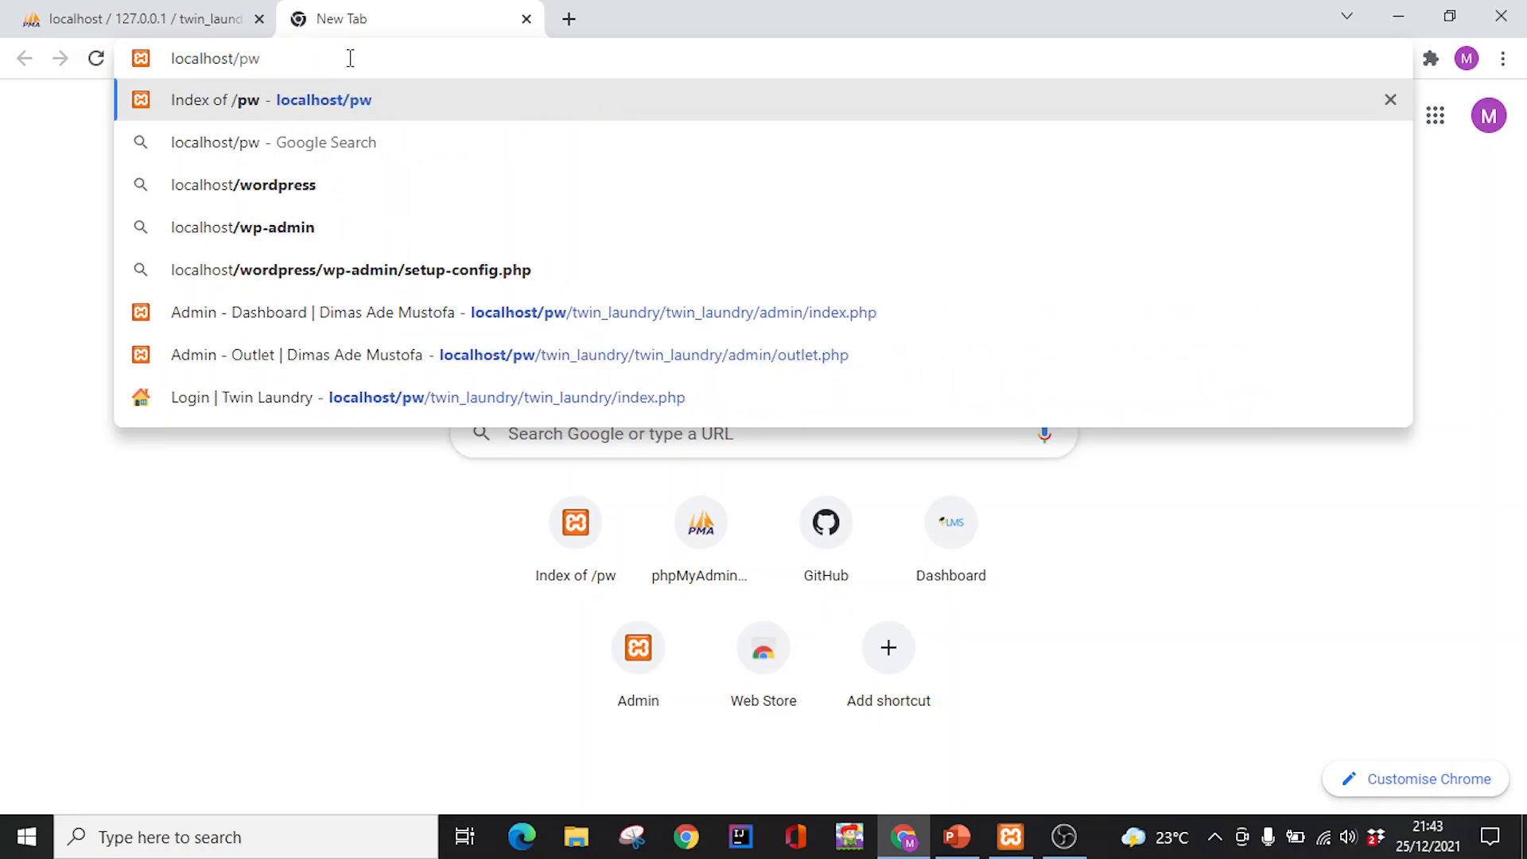
pyautogui.press('Return')
pyautogui.click(91, 507)
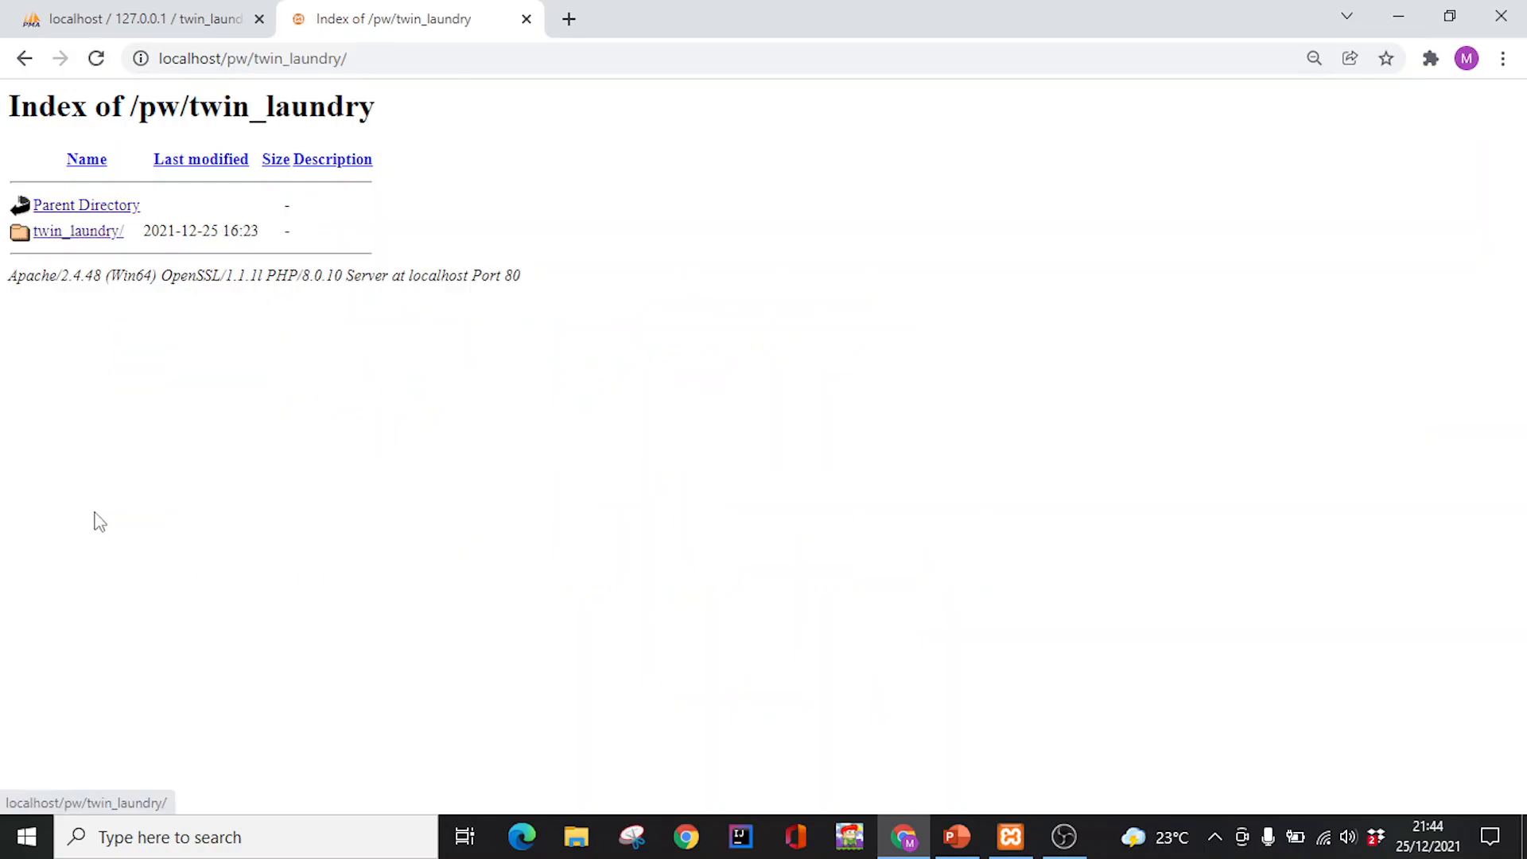
# Open the Twin Laundry login page and sign in as admin with the account password
pyautogui.click(87, 233)
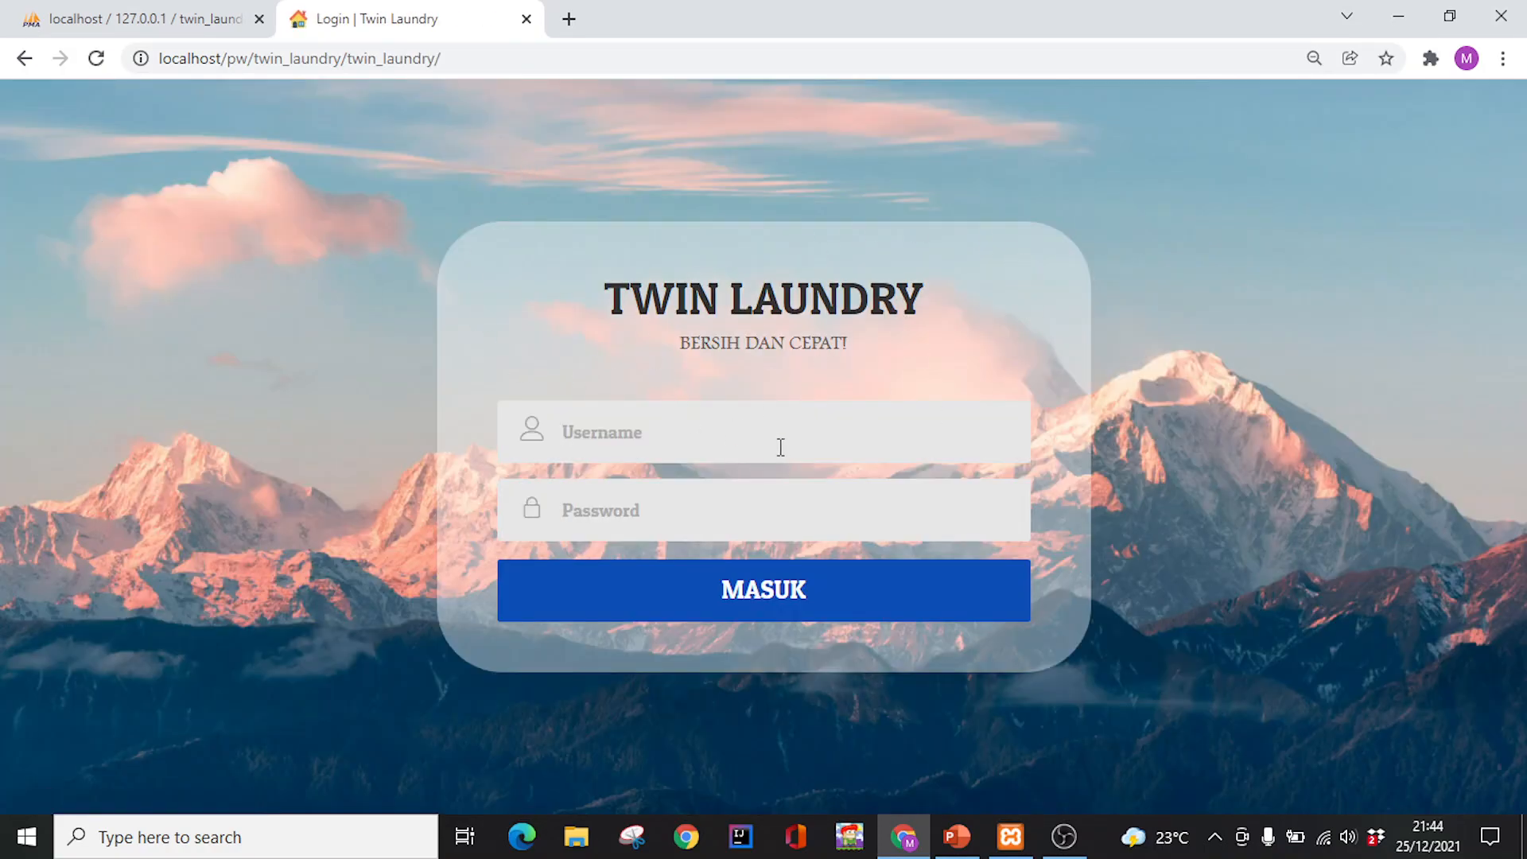
pyautogui.click(752, 434)
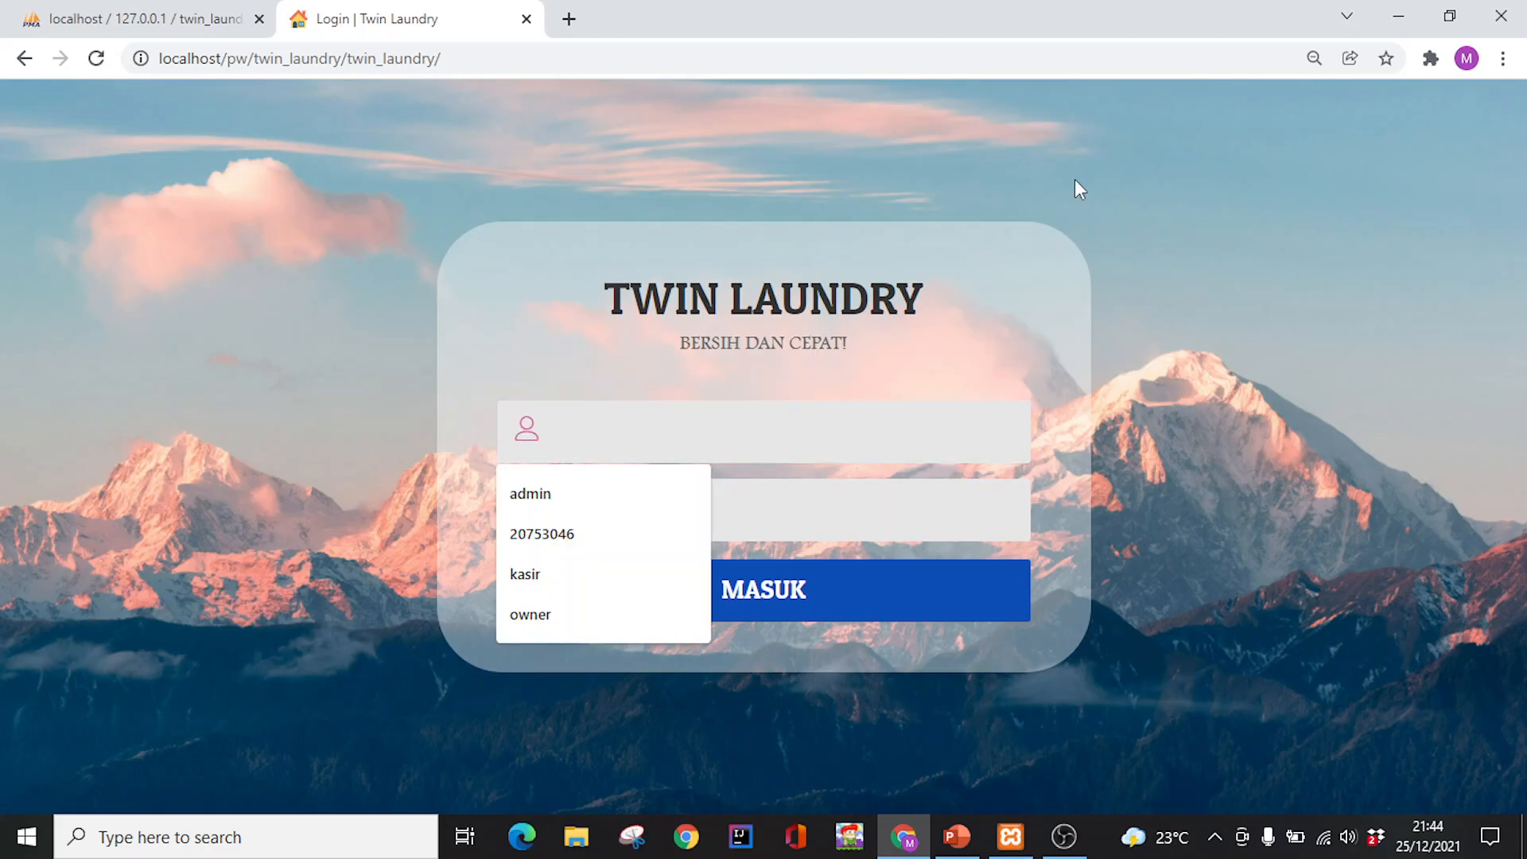
pyautogui.write('admin')
pyautogui.press('Tab')
pyautogui.write('a')
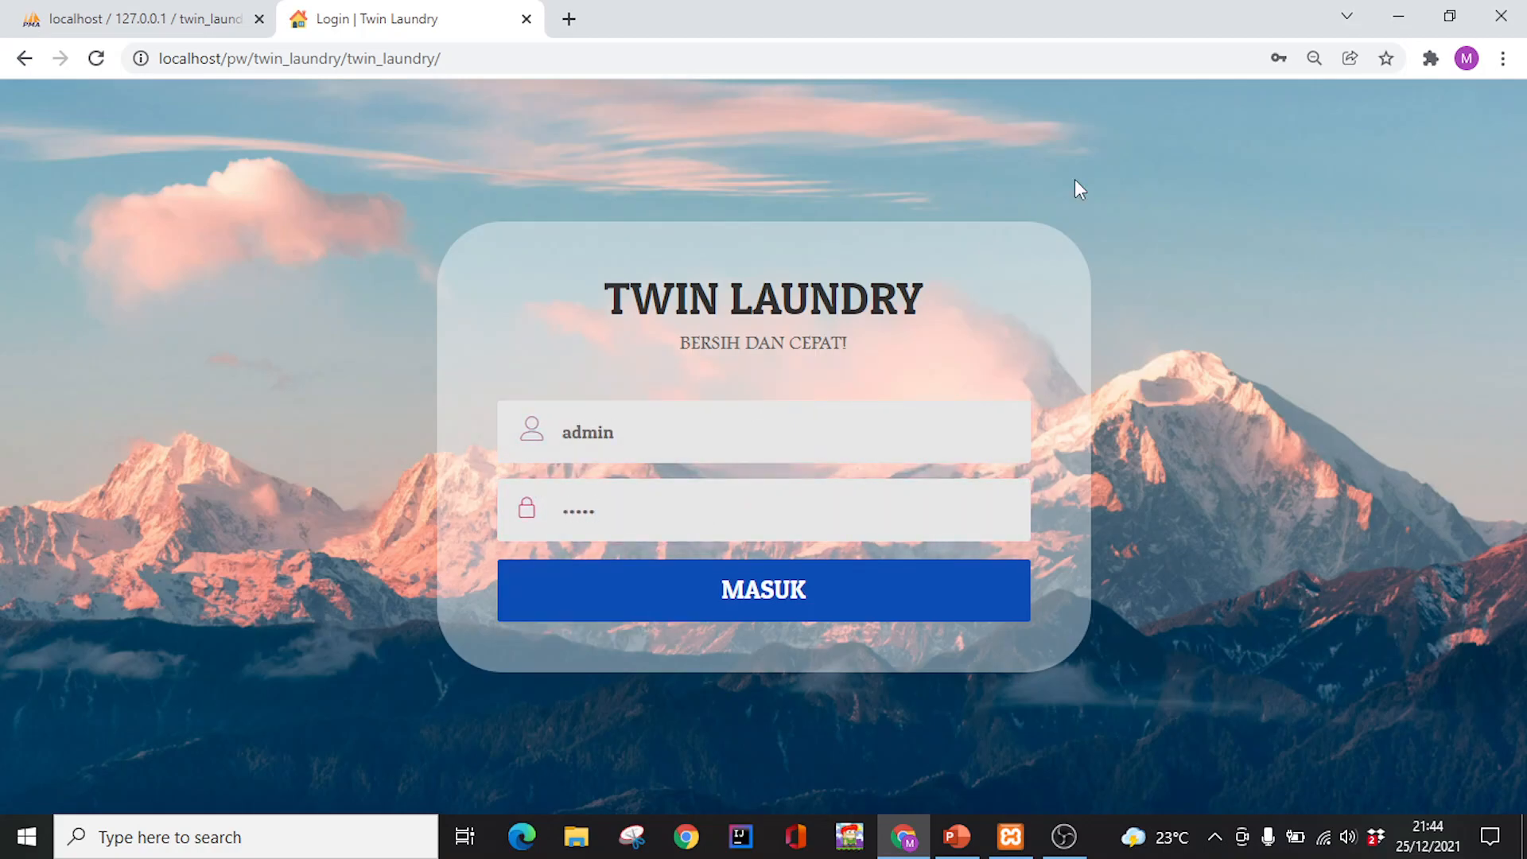
pyautogui.press('Return')
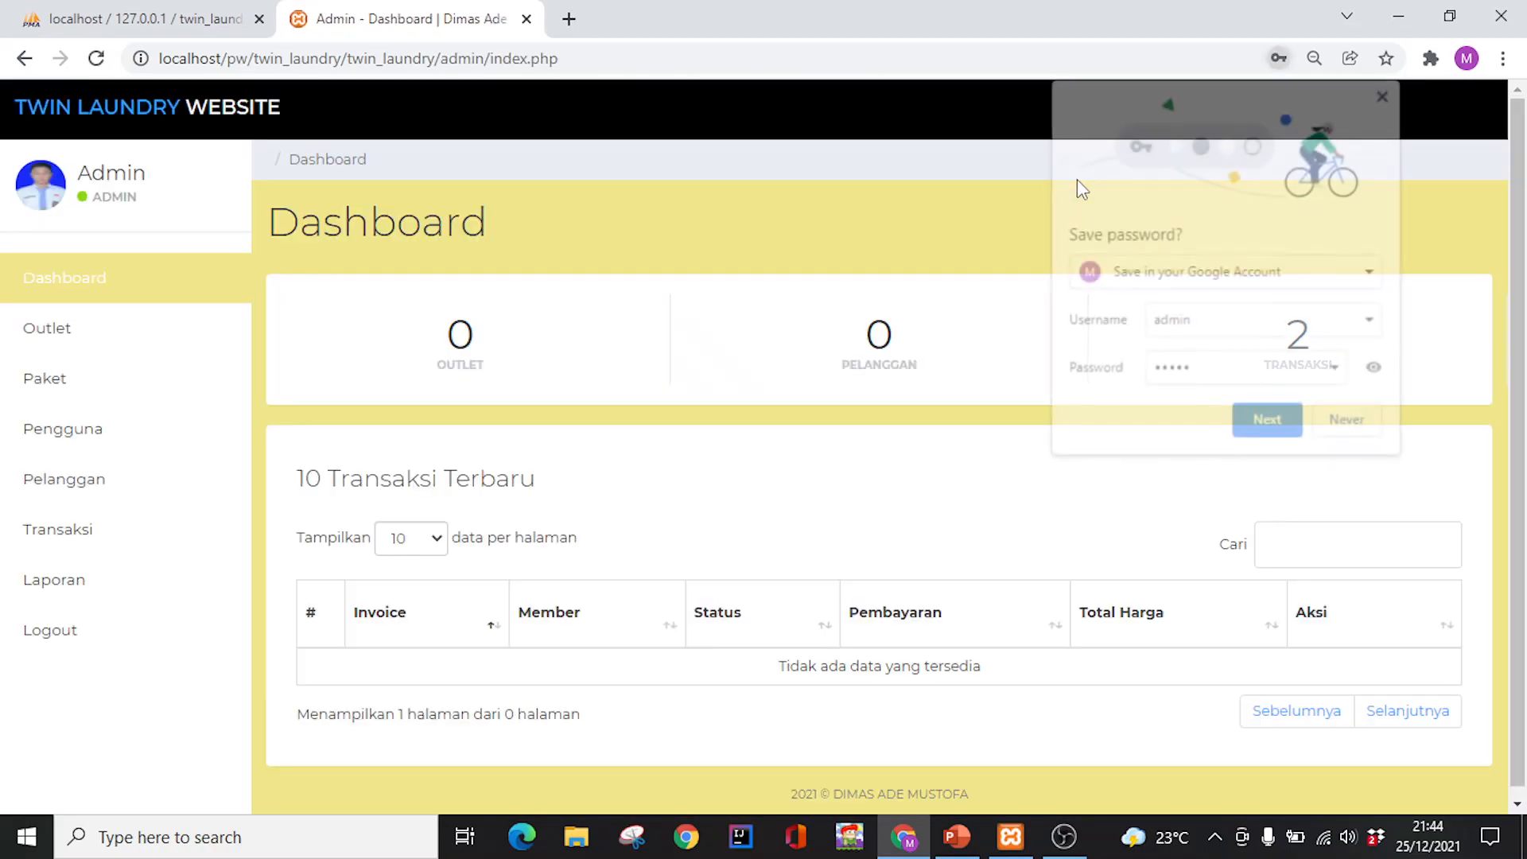
# Dismiss Chrome's password popups and go to the empty Outlet page
pyautogui.click(1386, 91)
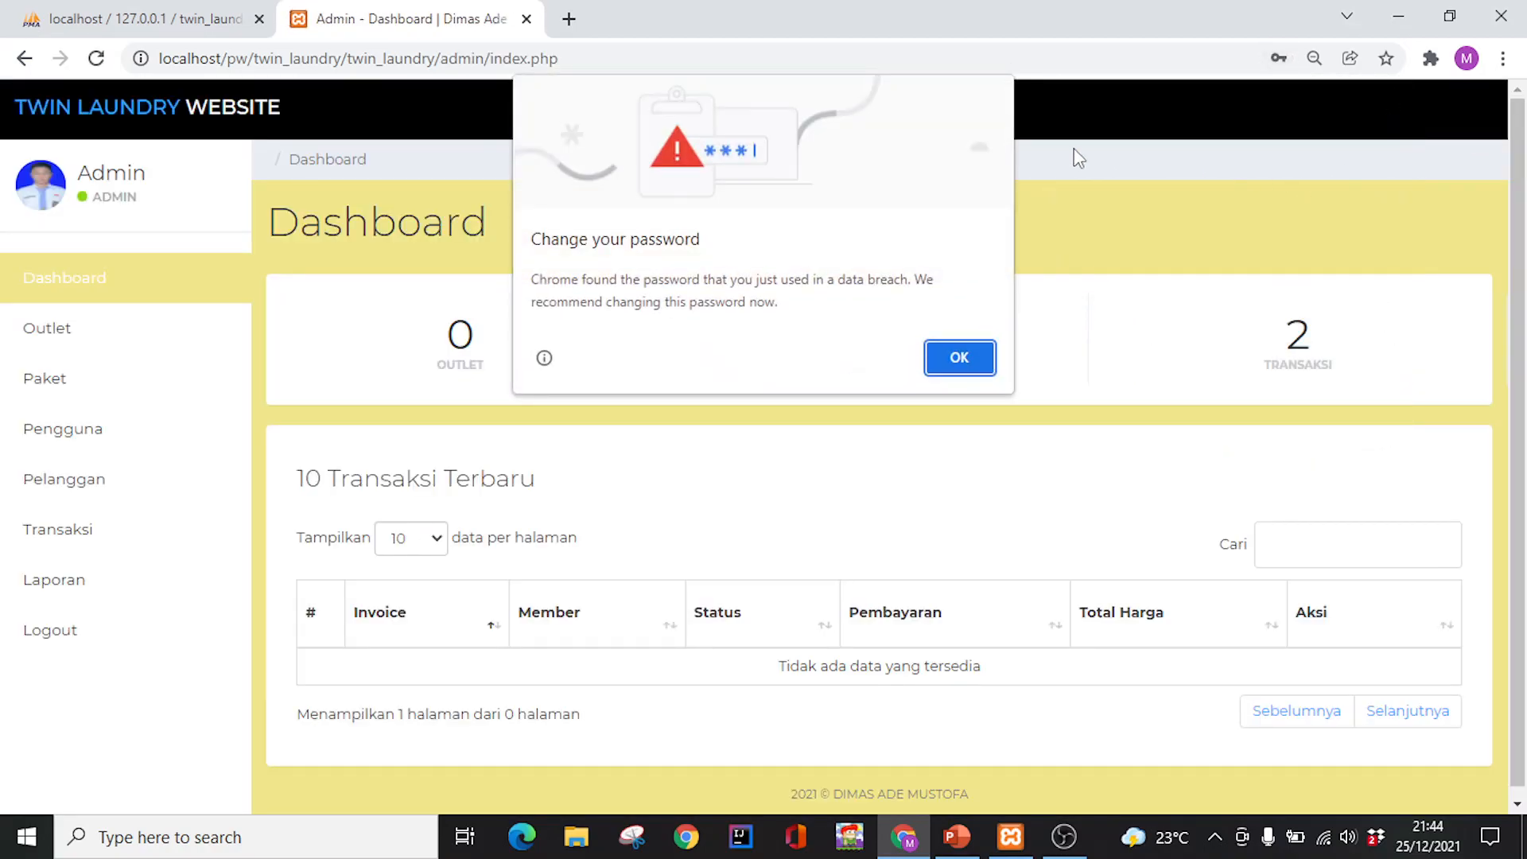
pyautogui.click(986, 365)
pyautogui.click(1386, 93)
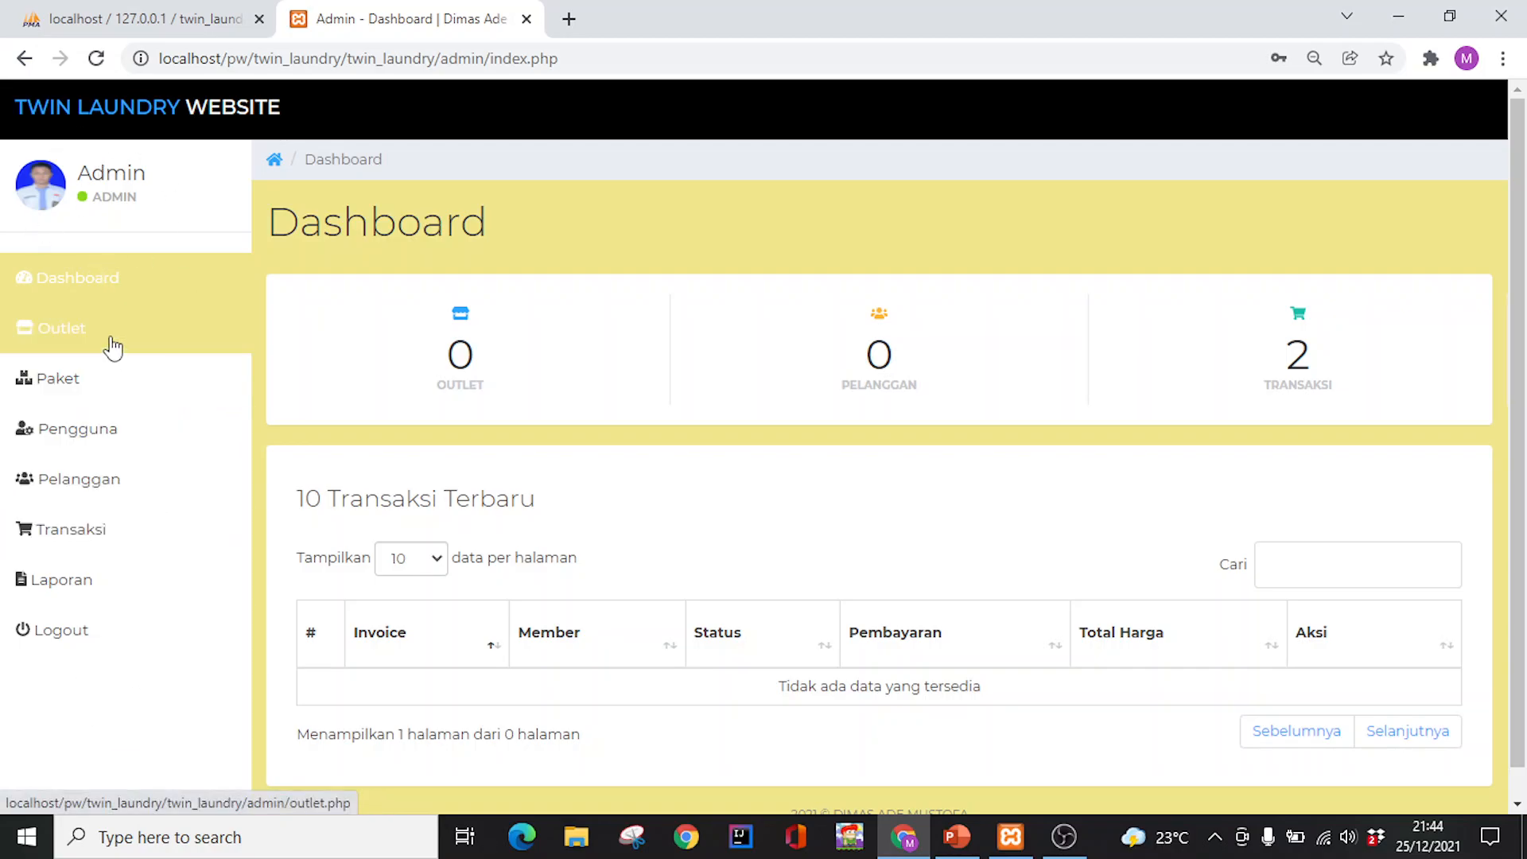
pyautogui.click(113, 346)
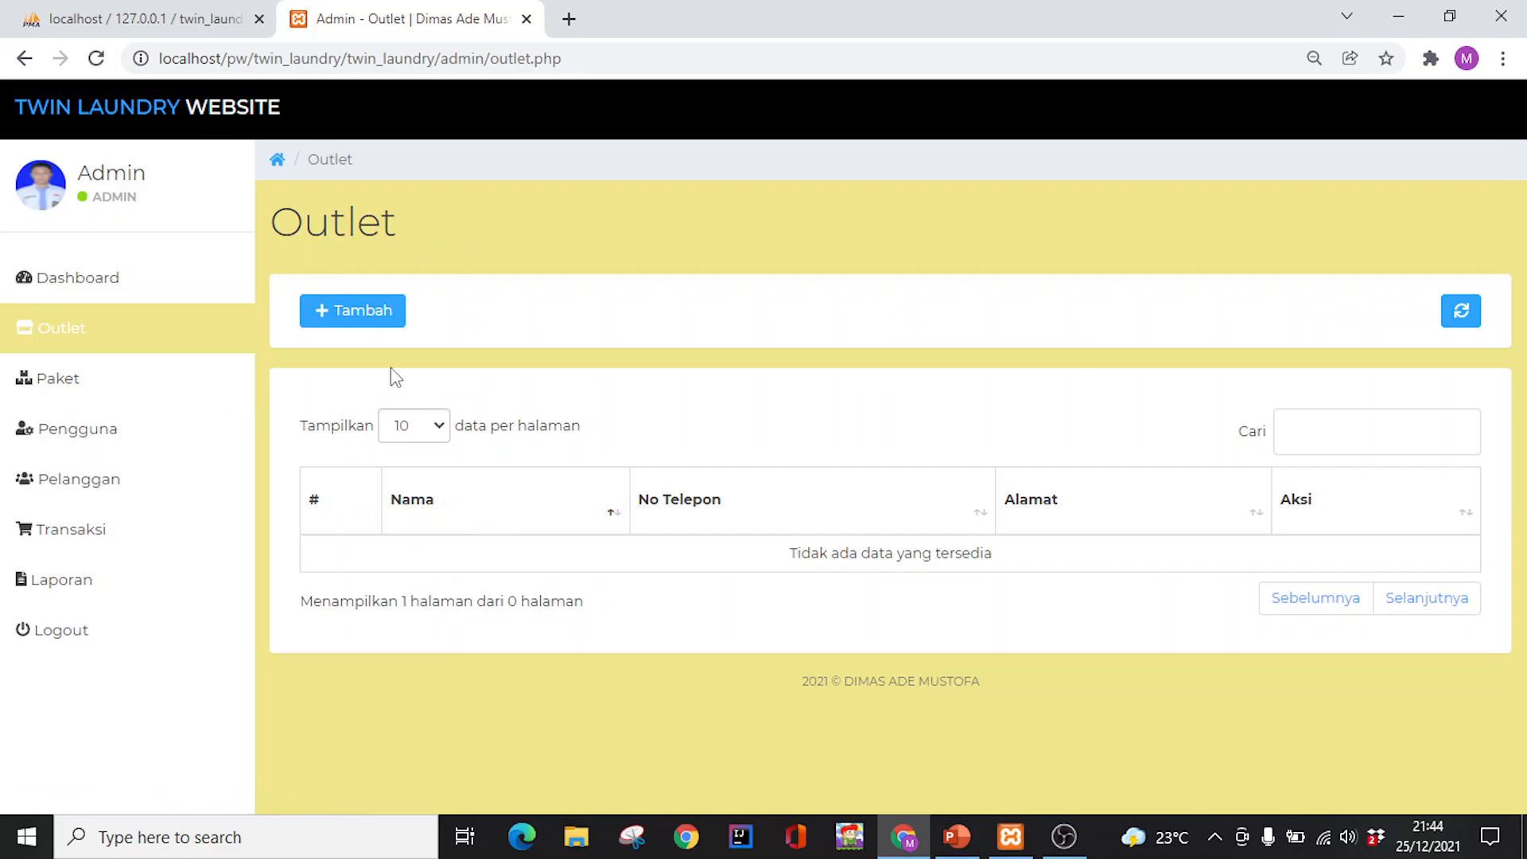
# Add and save outlet 'Best Laundry' with its address and phone number
pyautogui.click(375, 309)
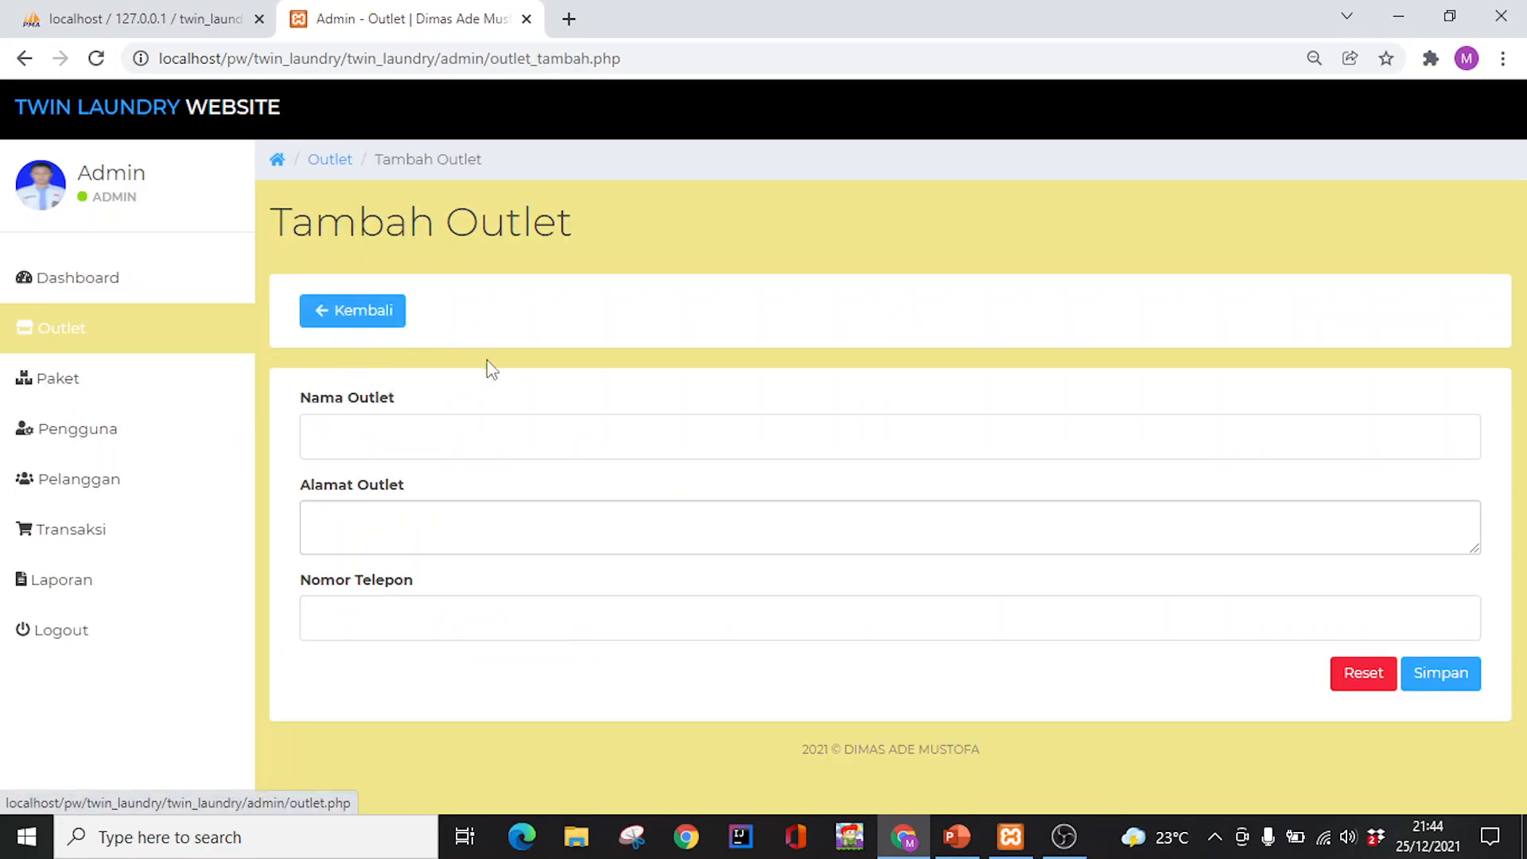
pyautogui.click(481, 428)
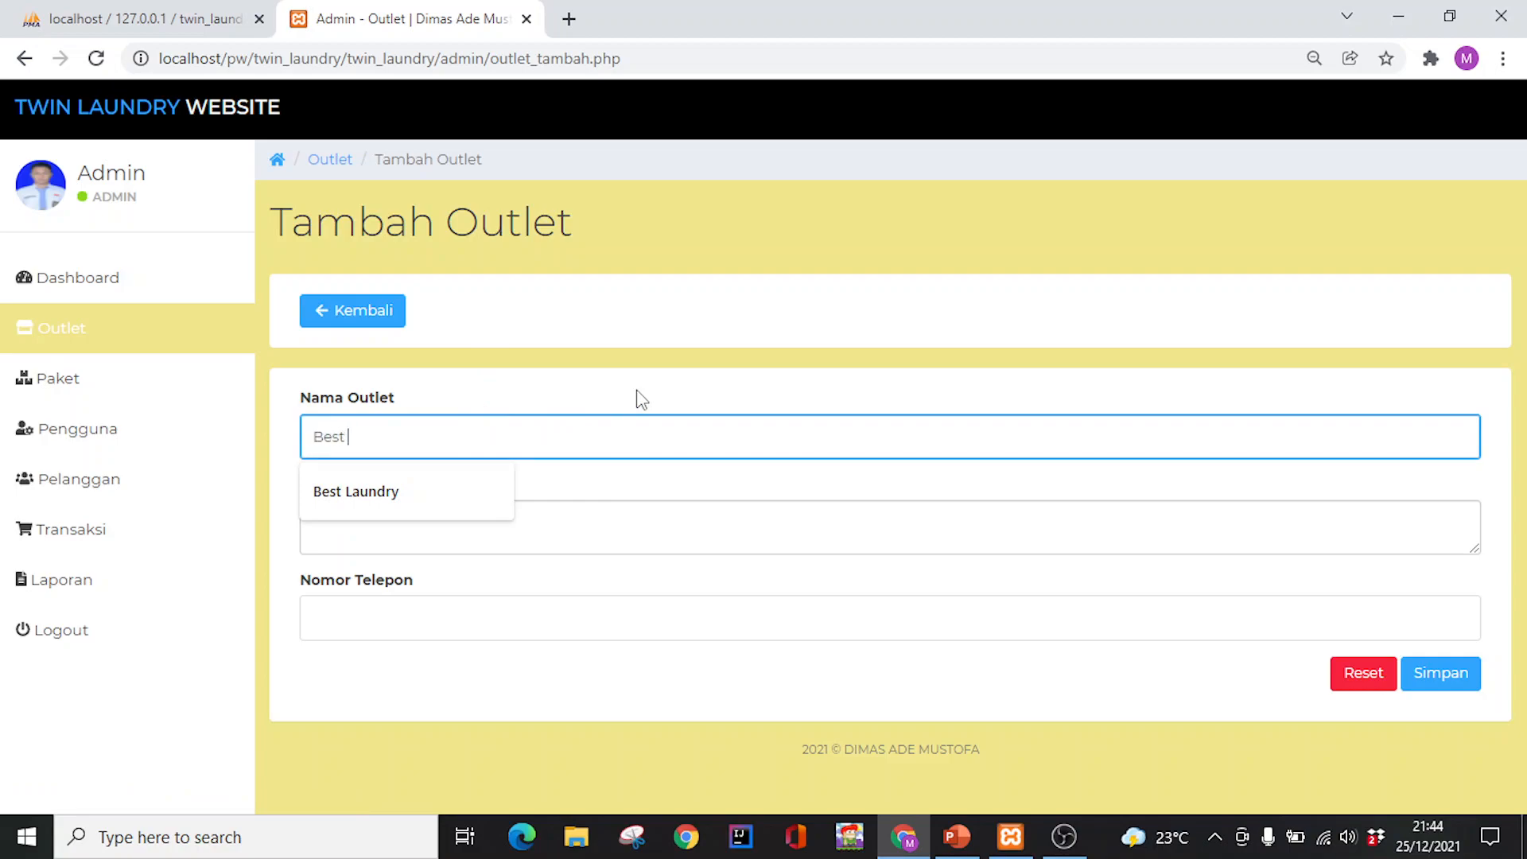
pyautogui.write('Best Laundry')
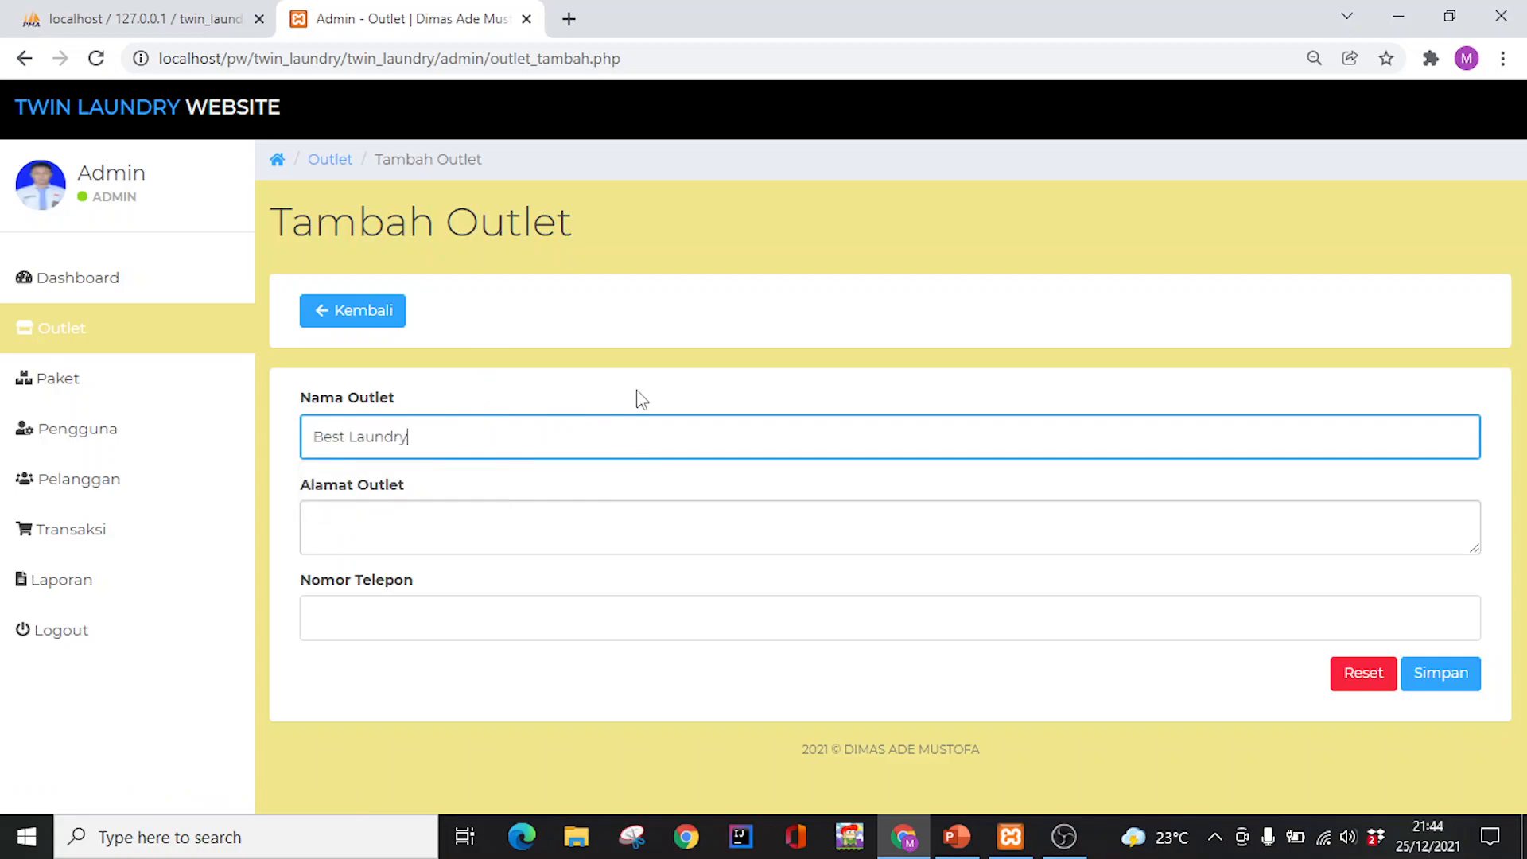
pyautogui.click(478, 506)
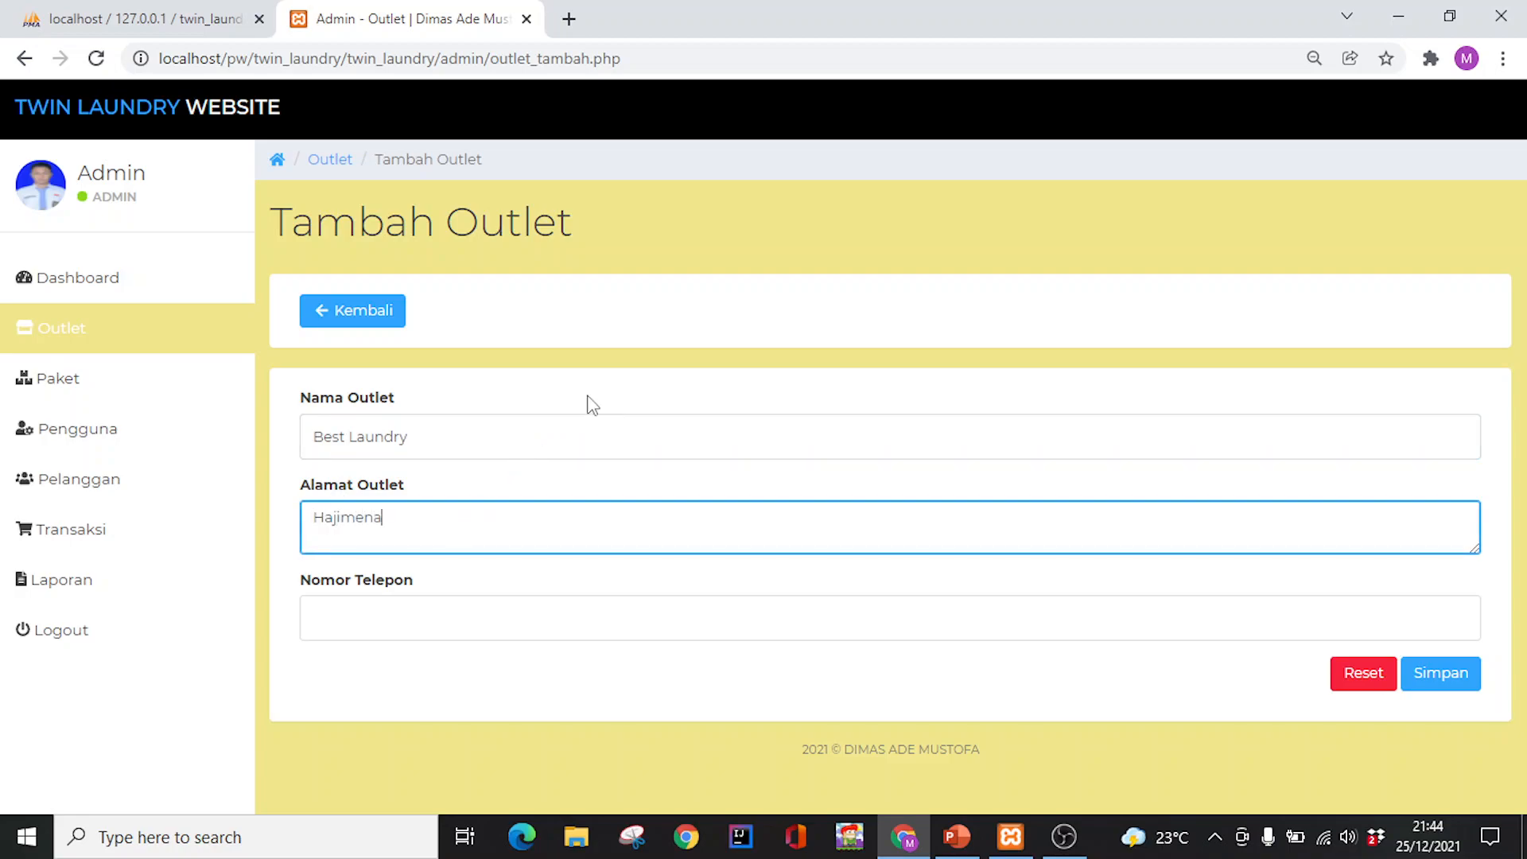
pyautogui.click(532, 619)
pyautogui.write('234325421`')
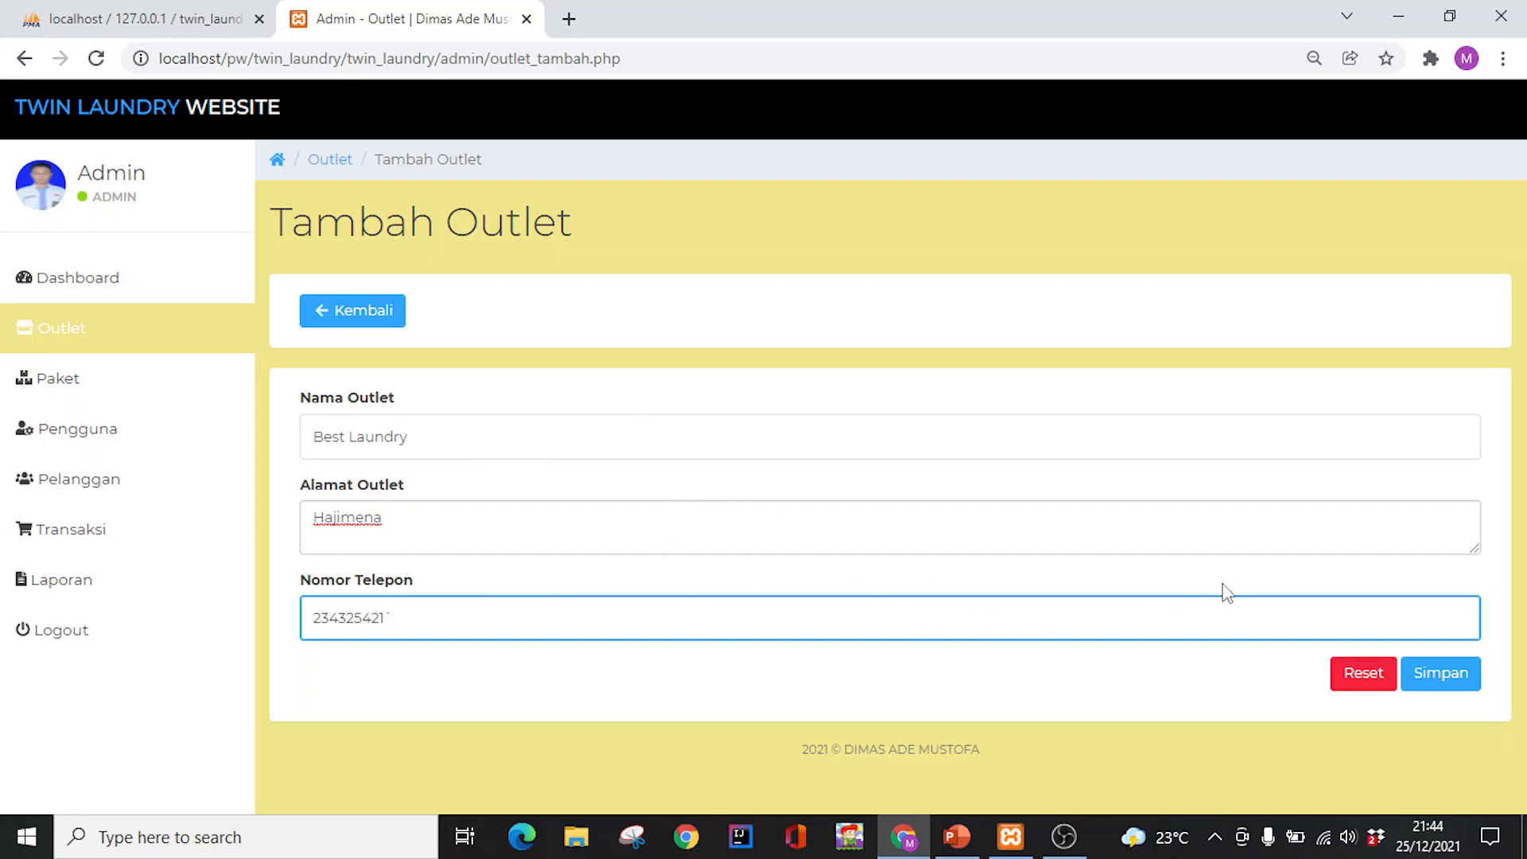
pyautogui.click(1451, 672)
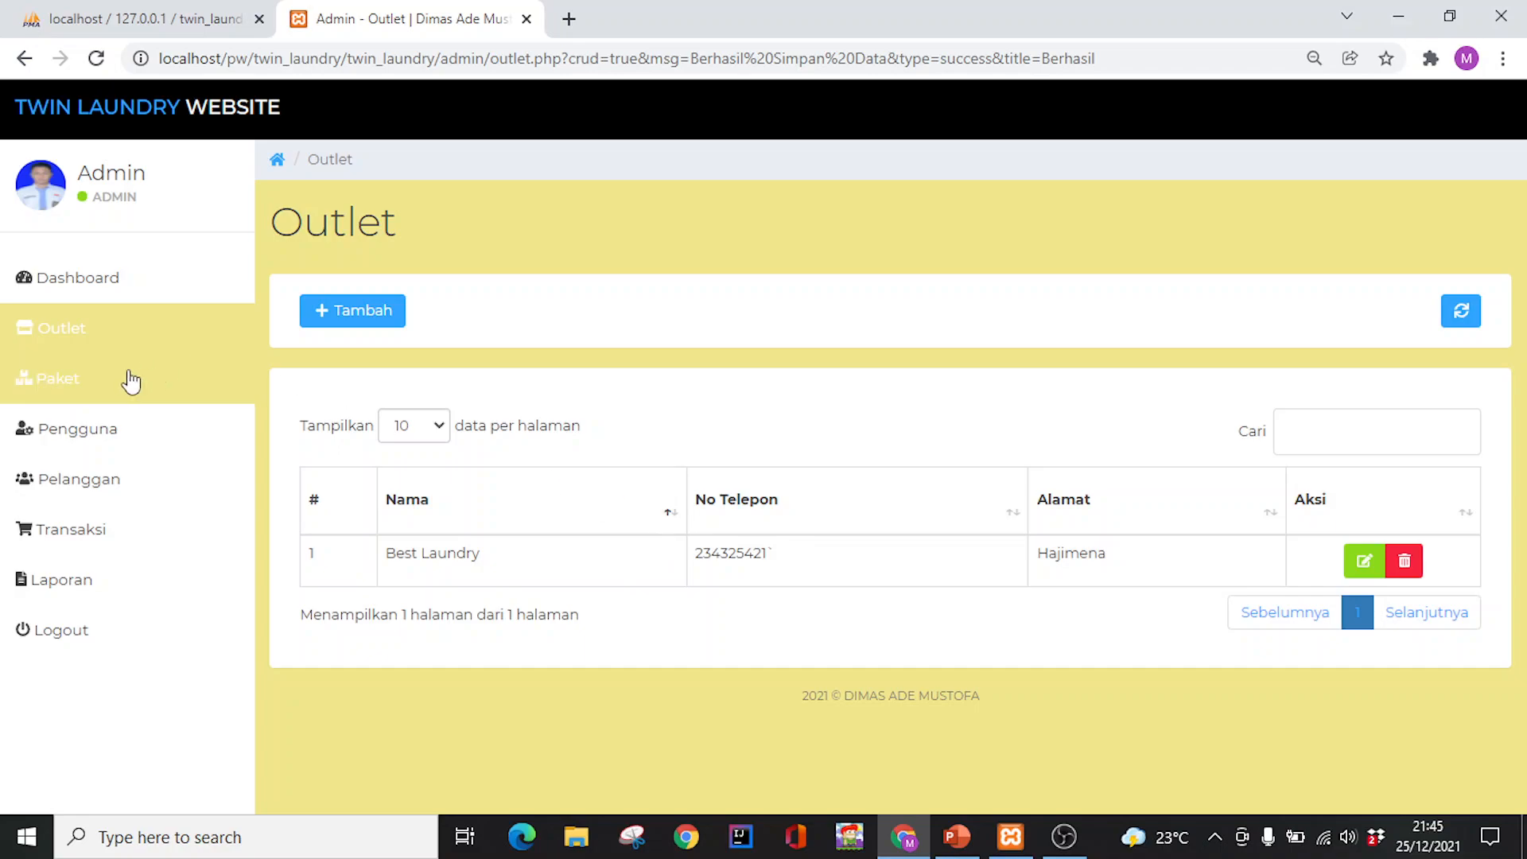
# From the Pengguna list, start a new user with the cashier's name, username kasir and password
pyautogui.click(153, 444)
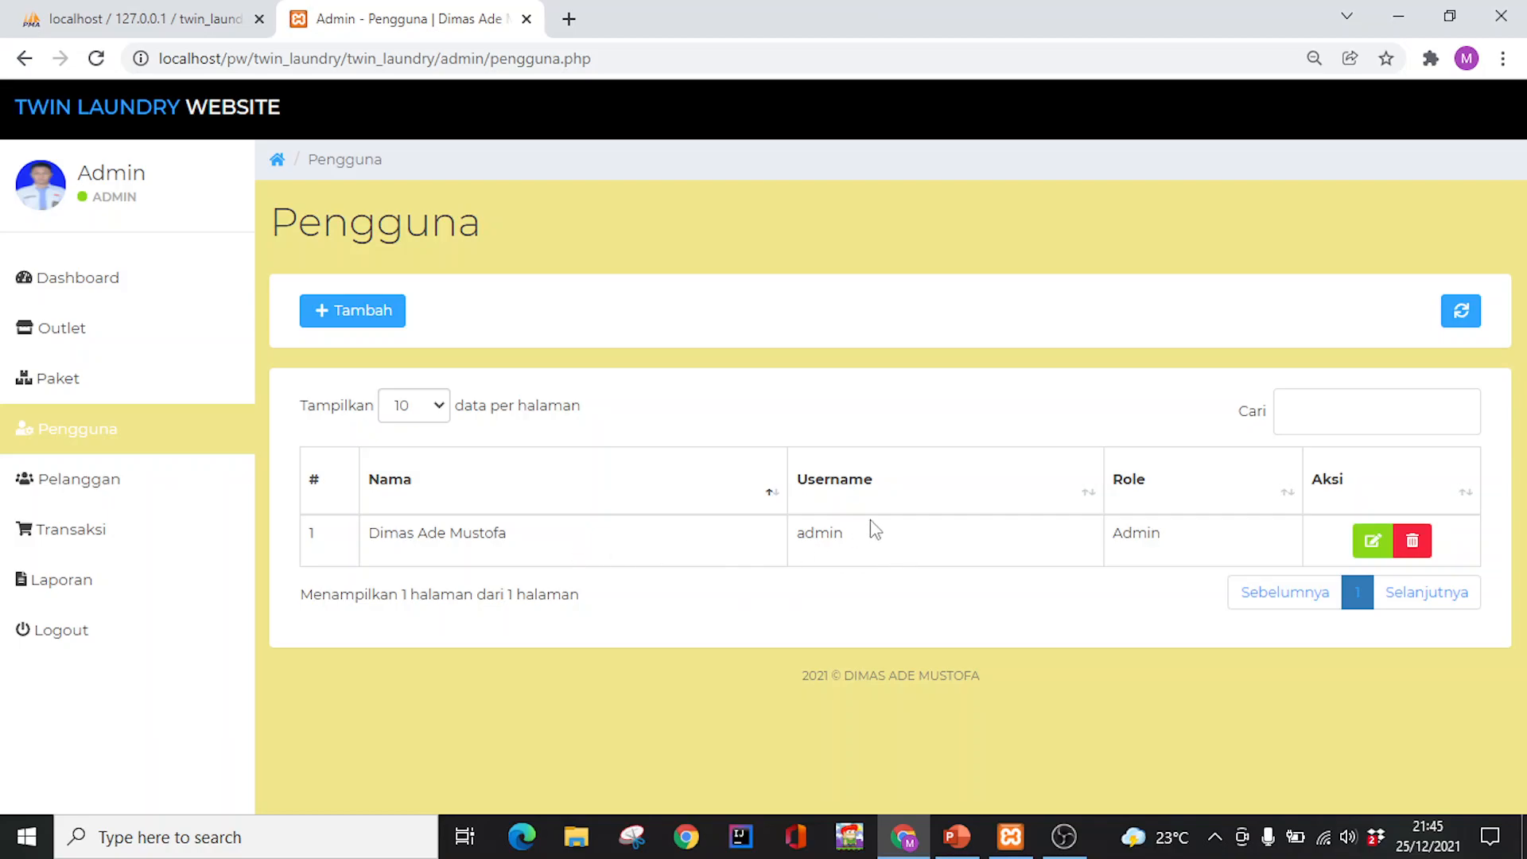
pyautogui.click(357, 325)
pyautogui.scroll(-2, 525, 426)
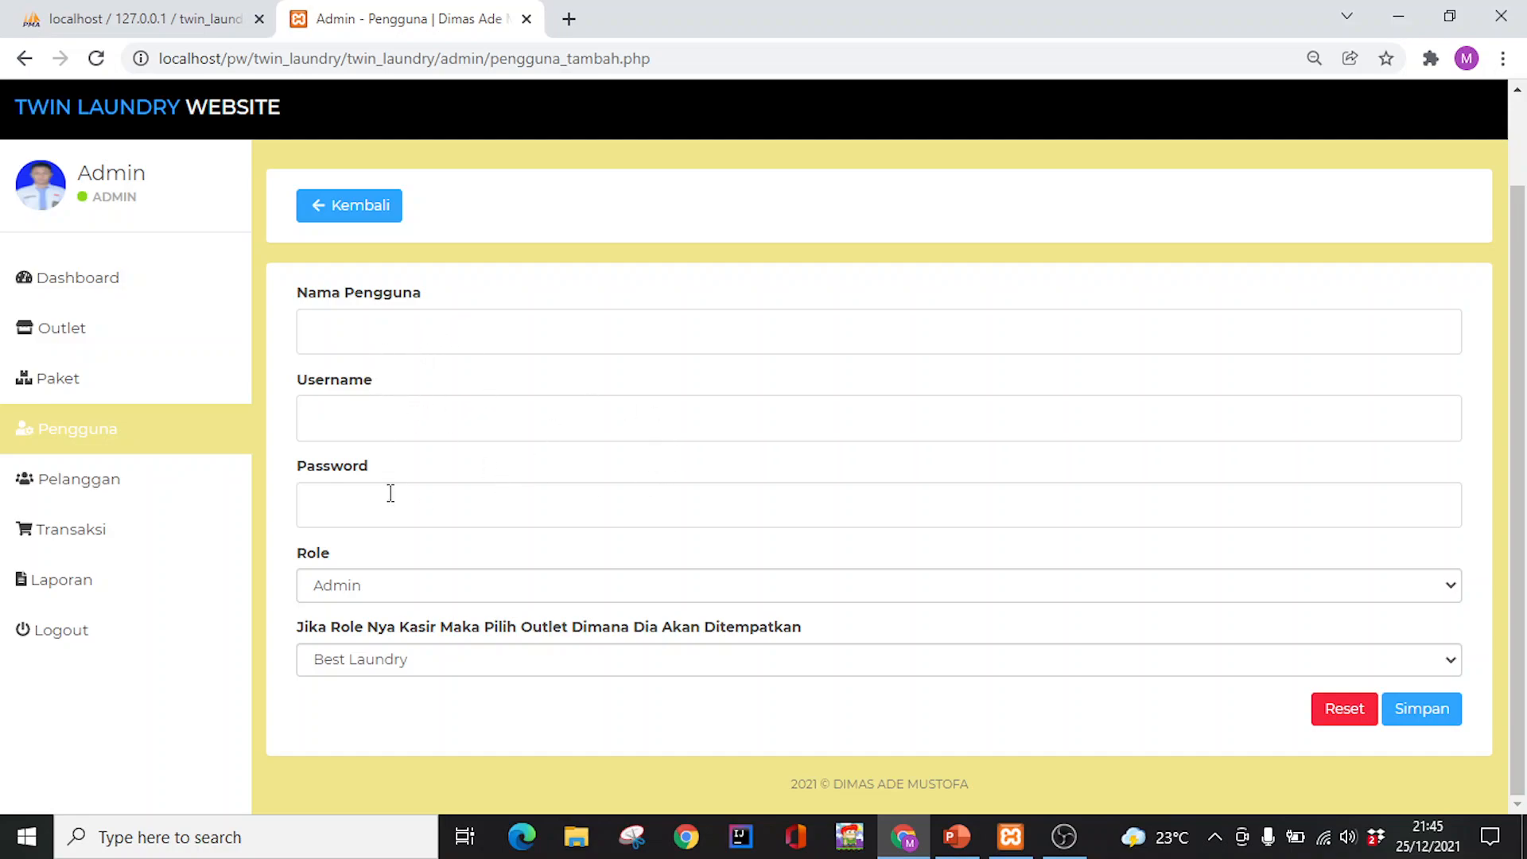
pyautogui.click(477, 330)
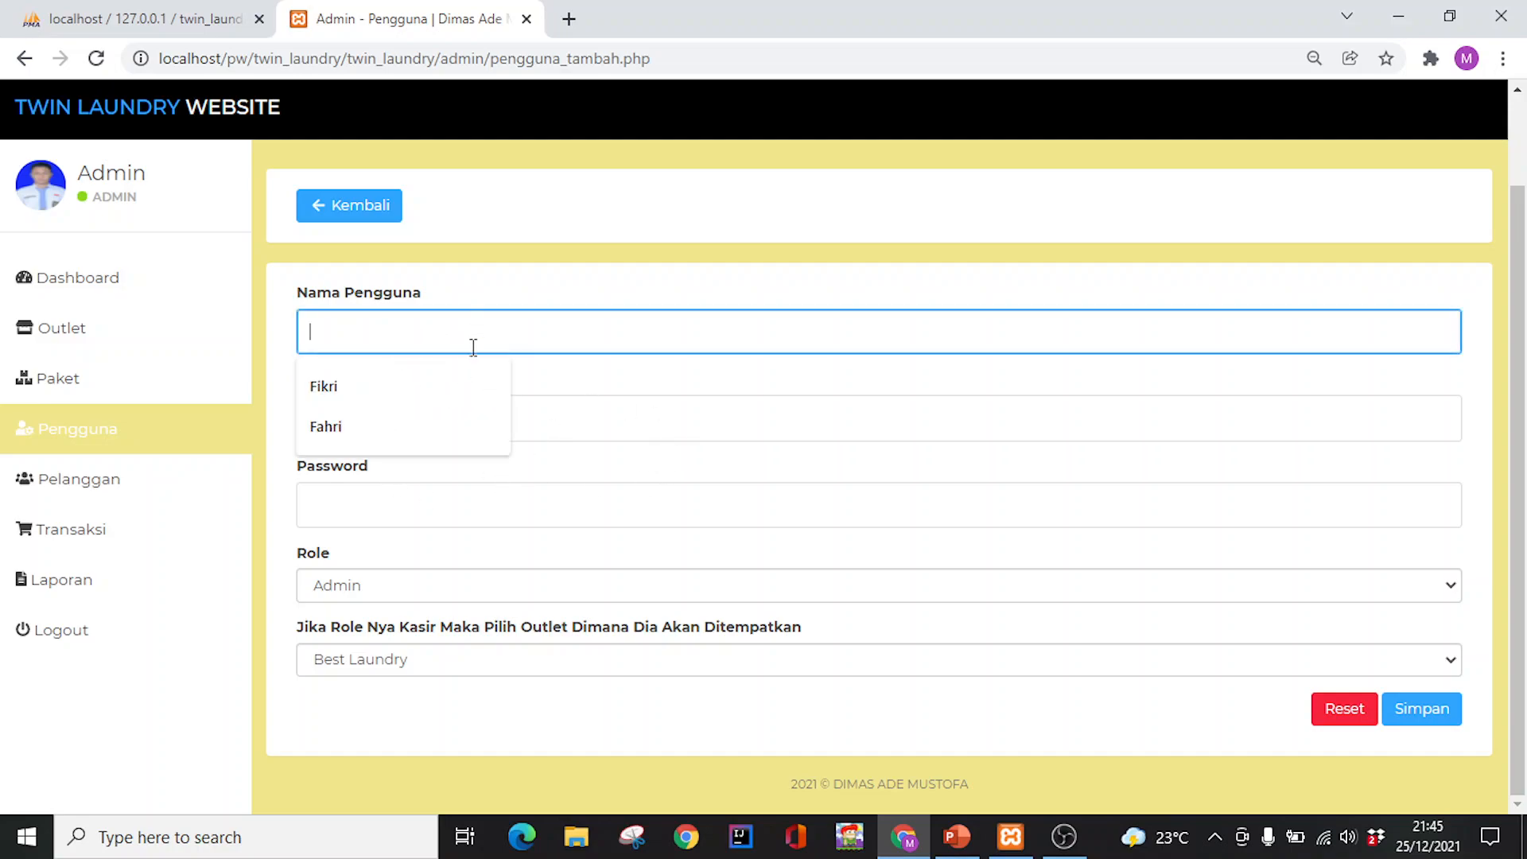
pyautogui.write('Fi')
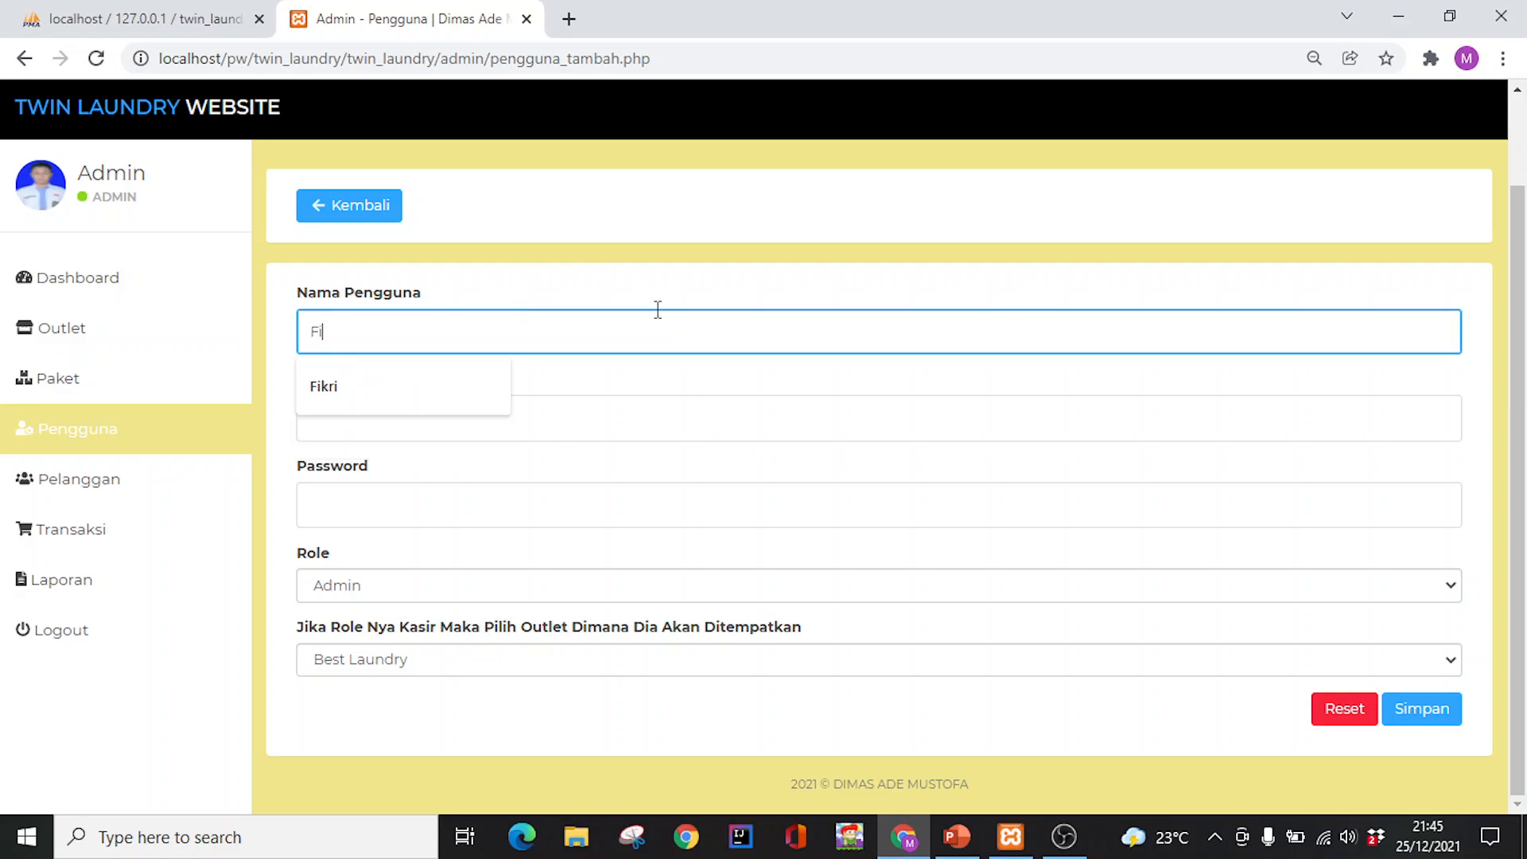
pyautogui.write('kri')
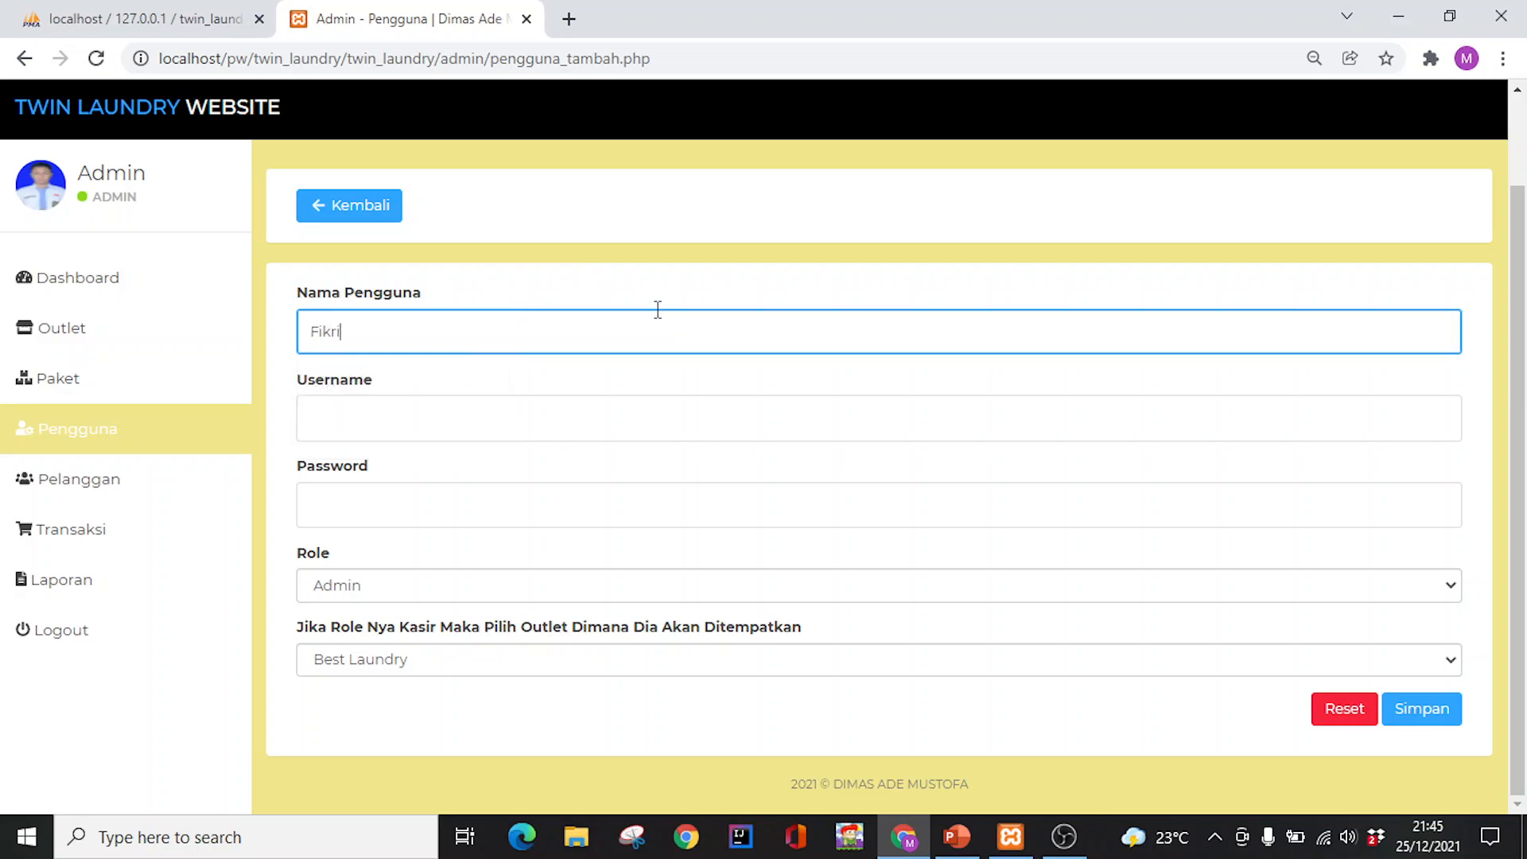
pyautogui.click(464, 403)
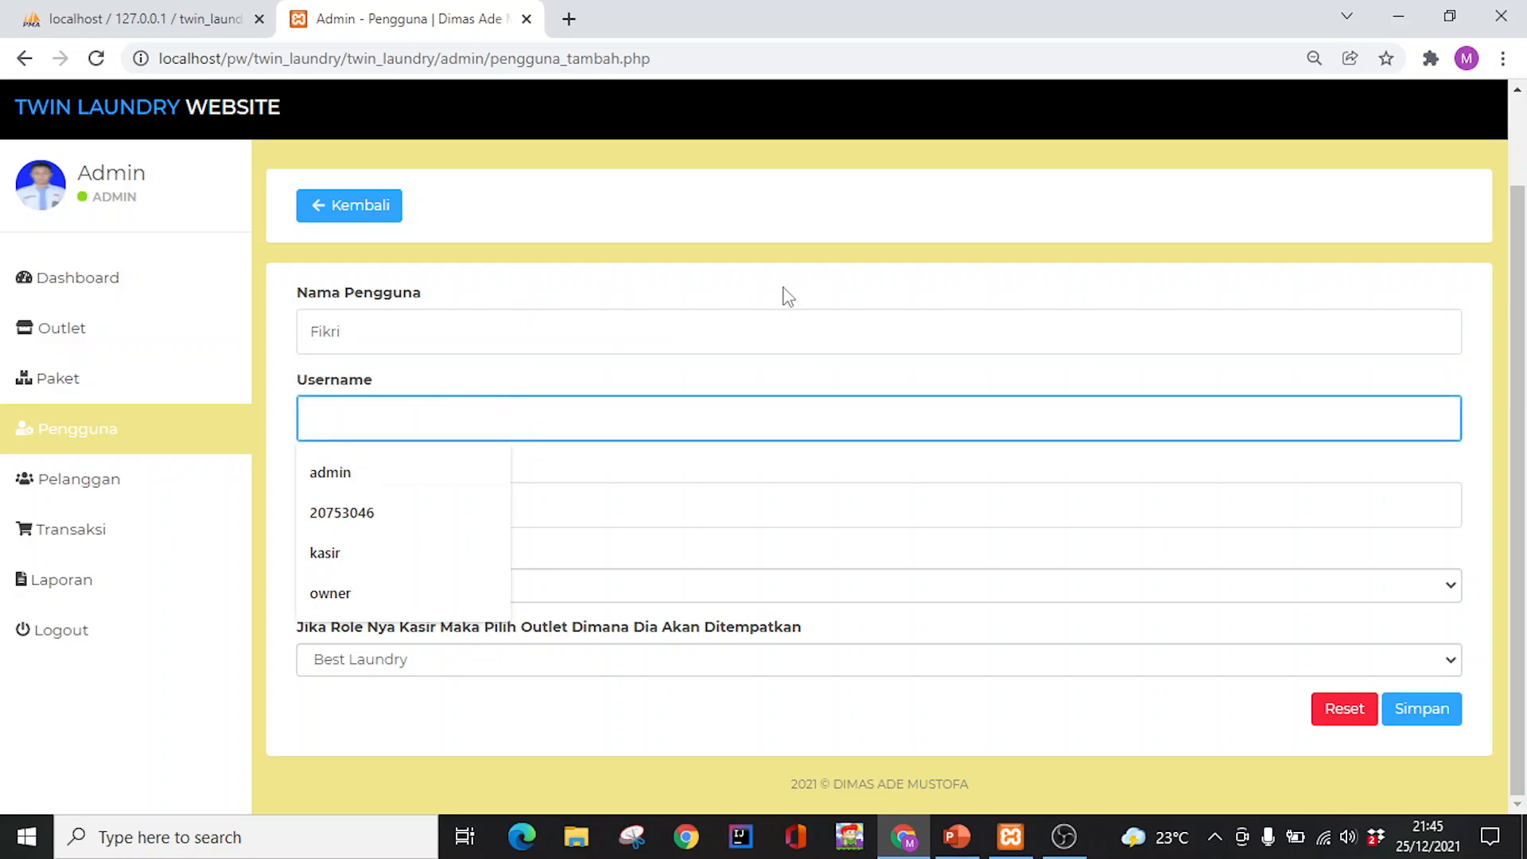
pyautogui.write('kasir')
pyautogui.press('Tab')
pyautogui.write('kasir')
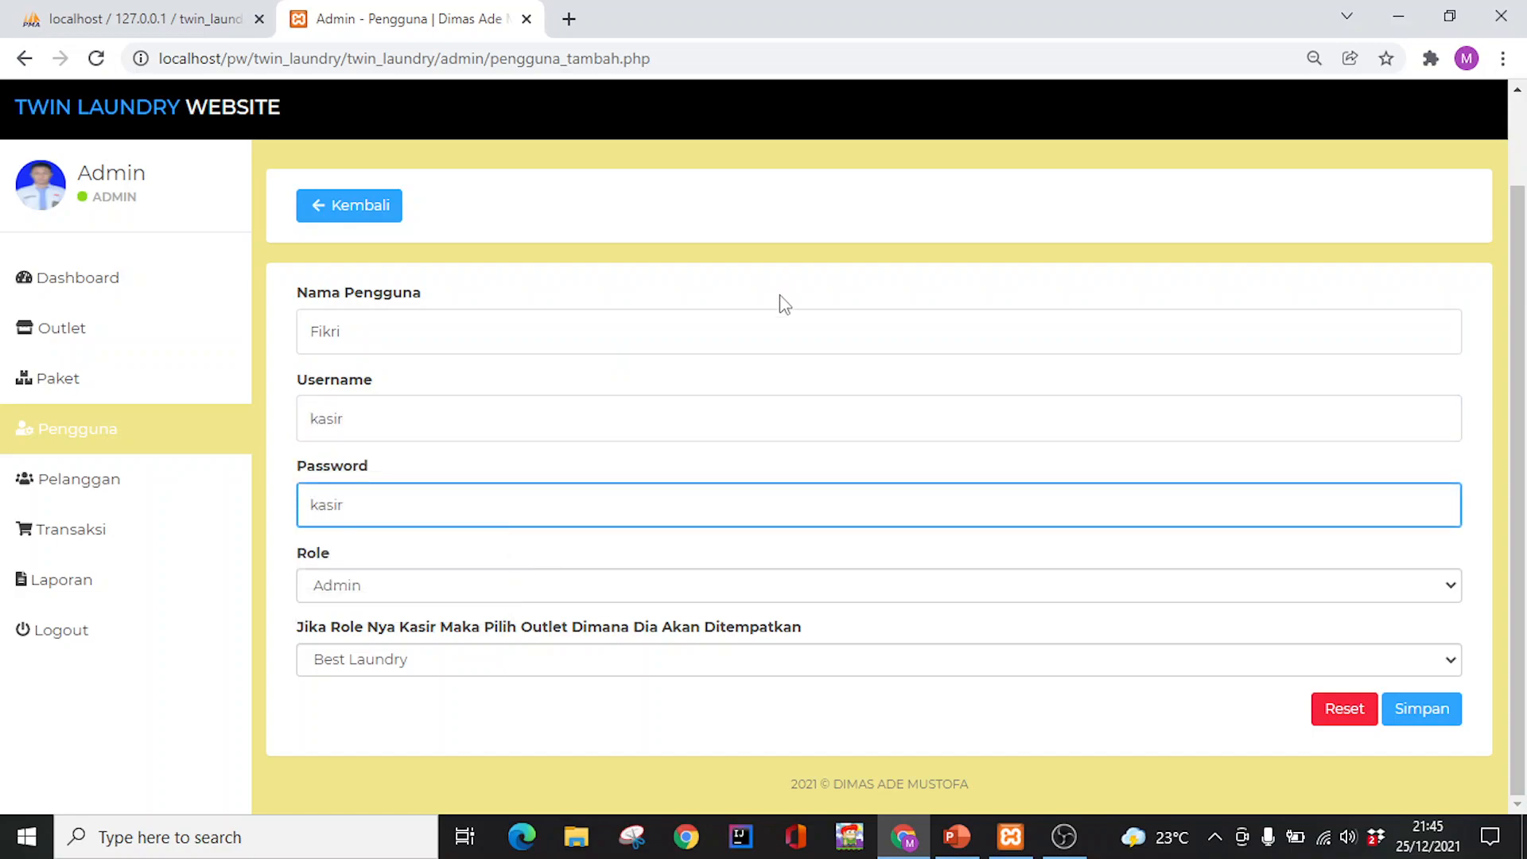
# Give the new user the Kasir role and Best Laundry outlet, then save
pyautogui.click(485, 587)
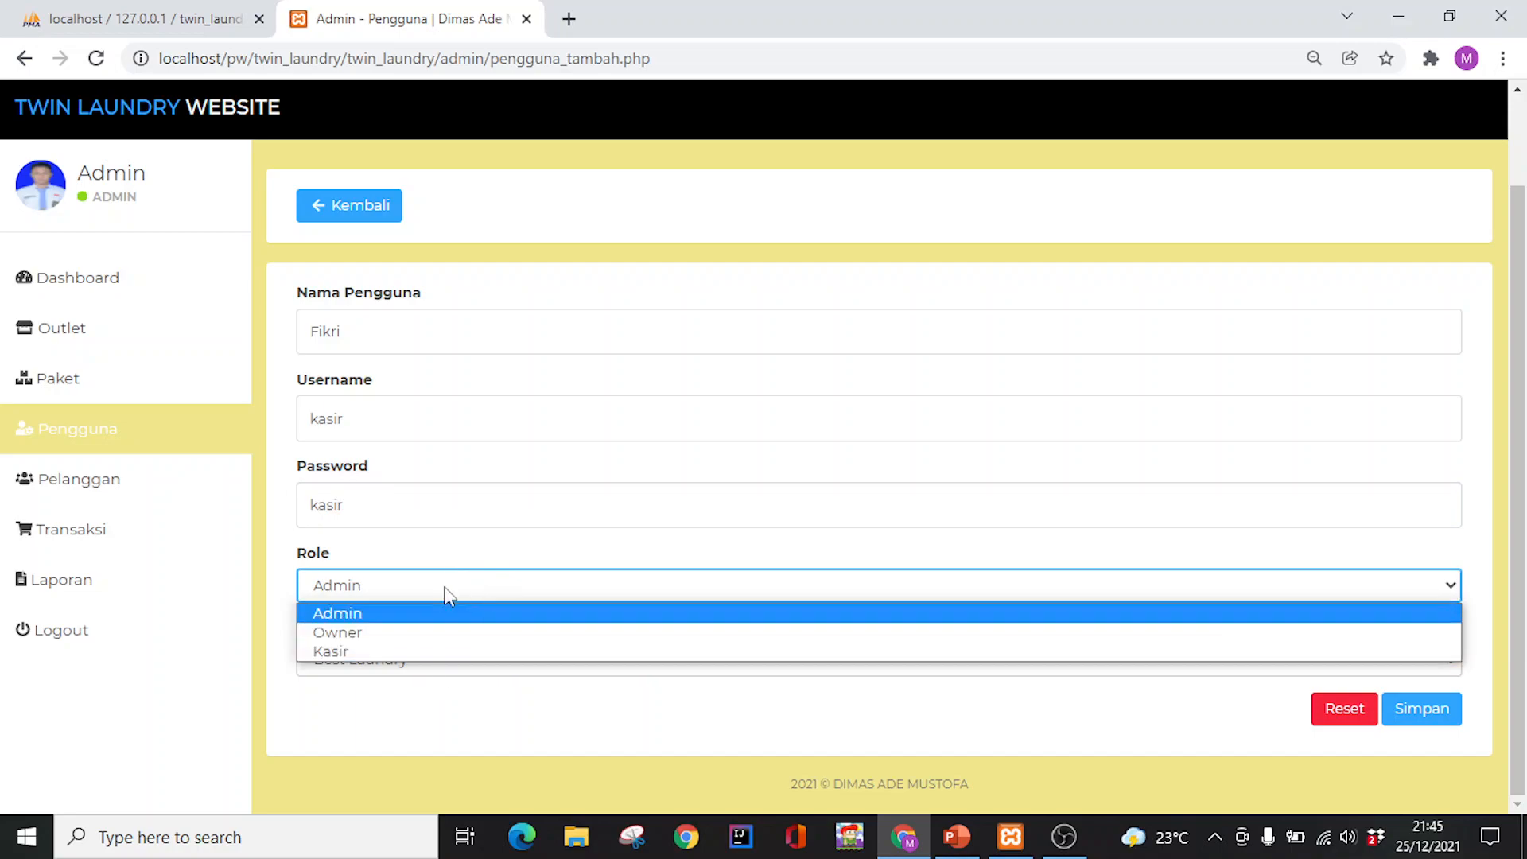
pyautogui.click(404, 653)
pyautogui.click(449, 666)
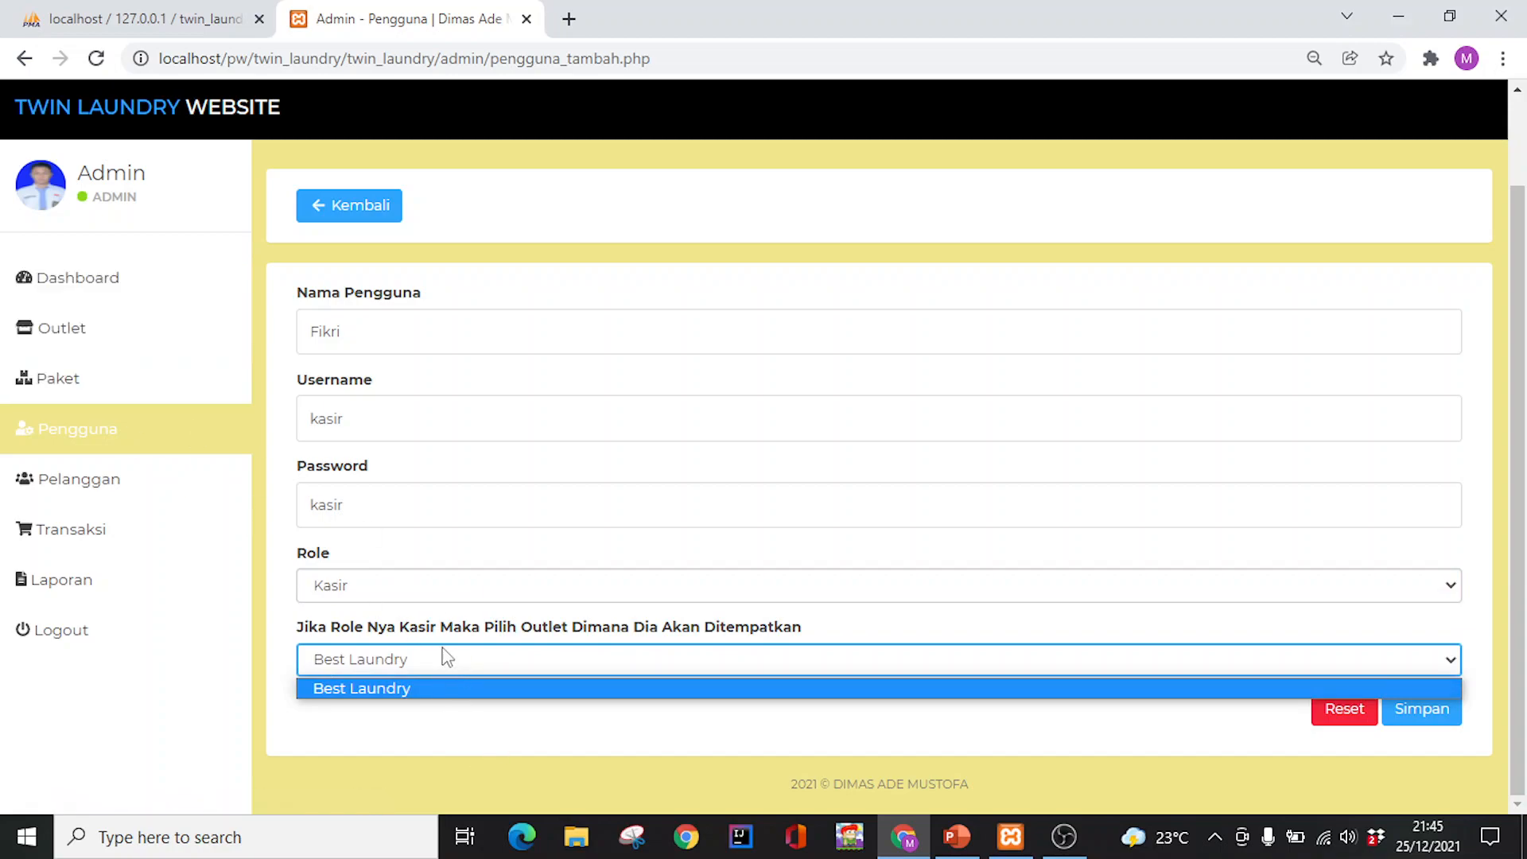
pyautogui.click(455, 662)
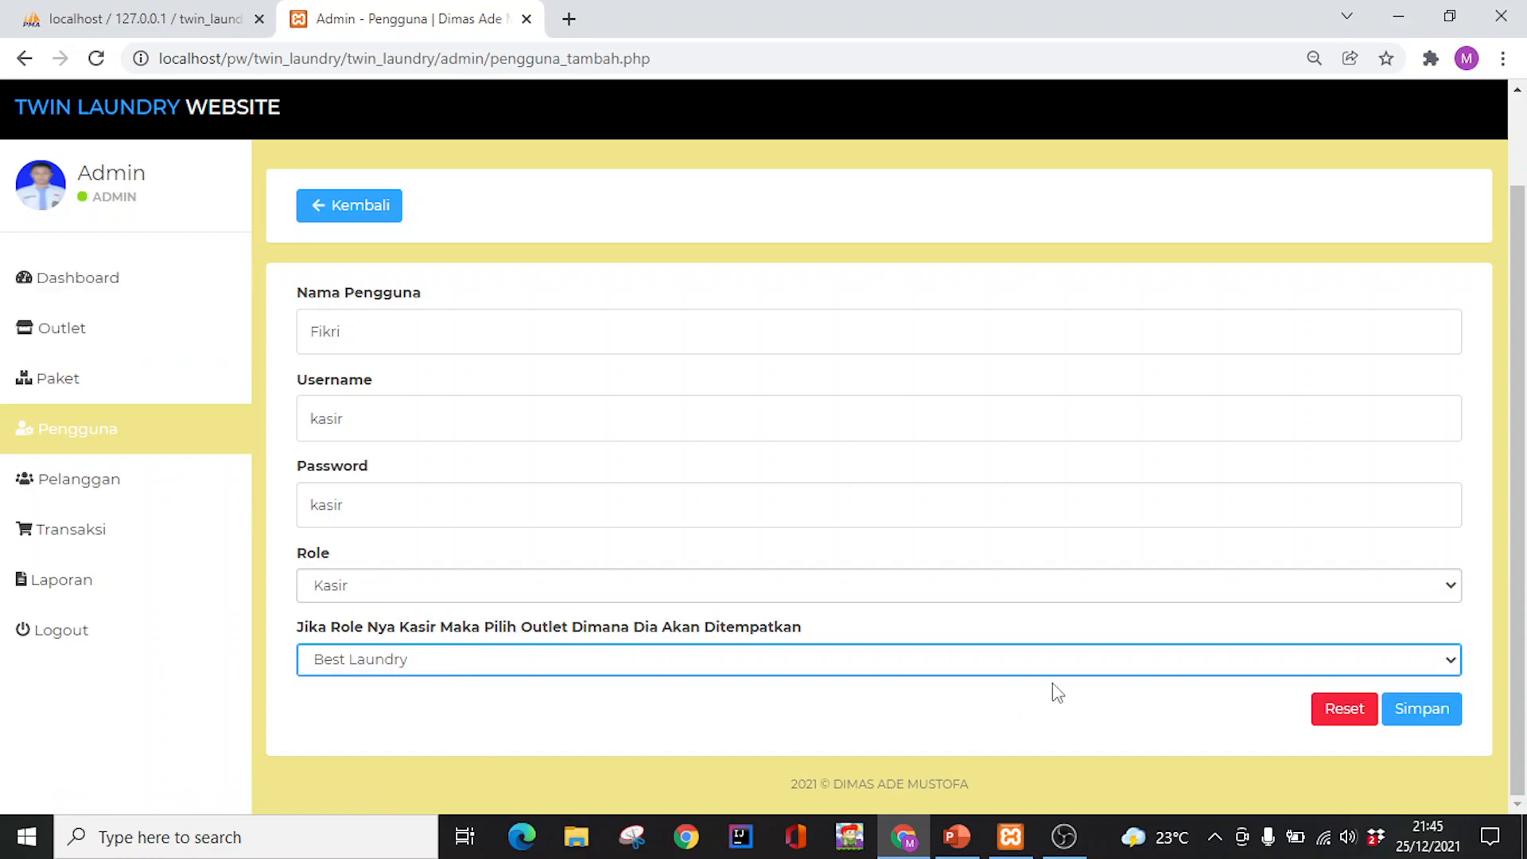
pyautogui.click(1432, 718)
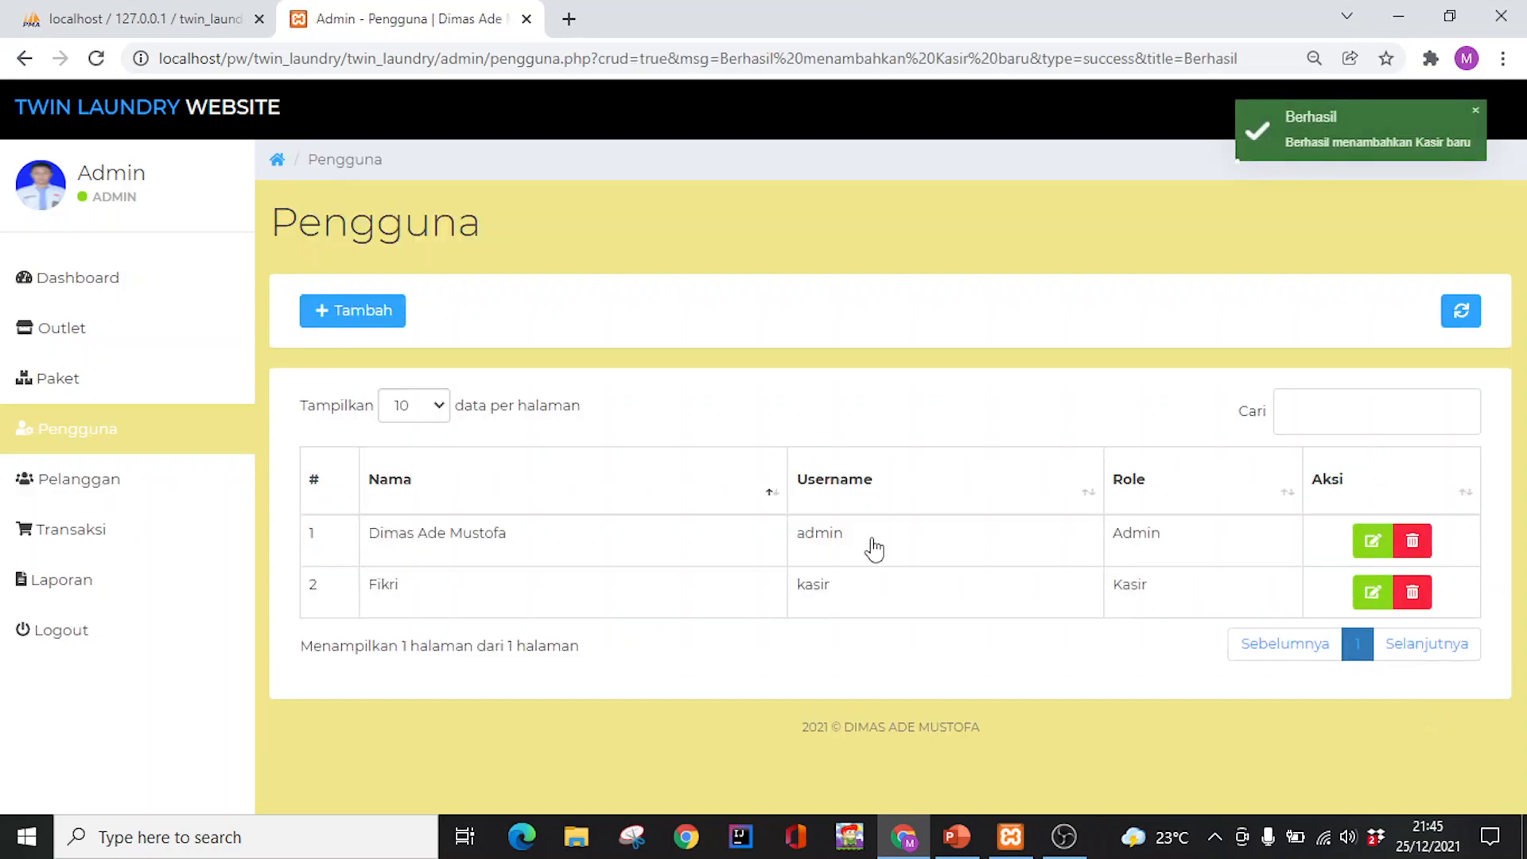
# Start another user, entering the owner's name and username owner
pyautogui.click(359, 316)
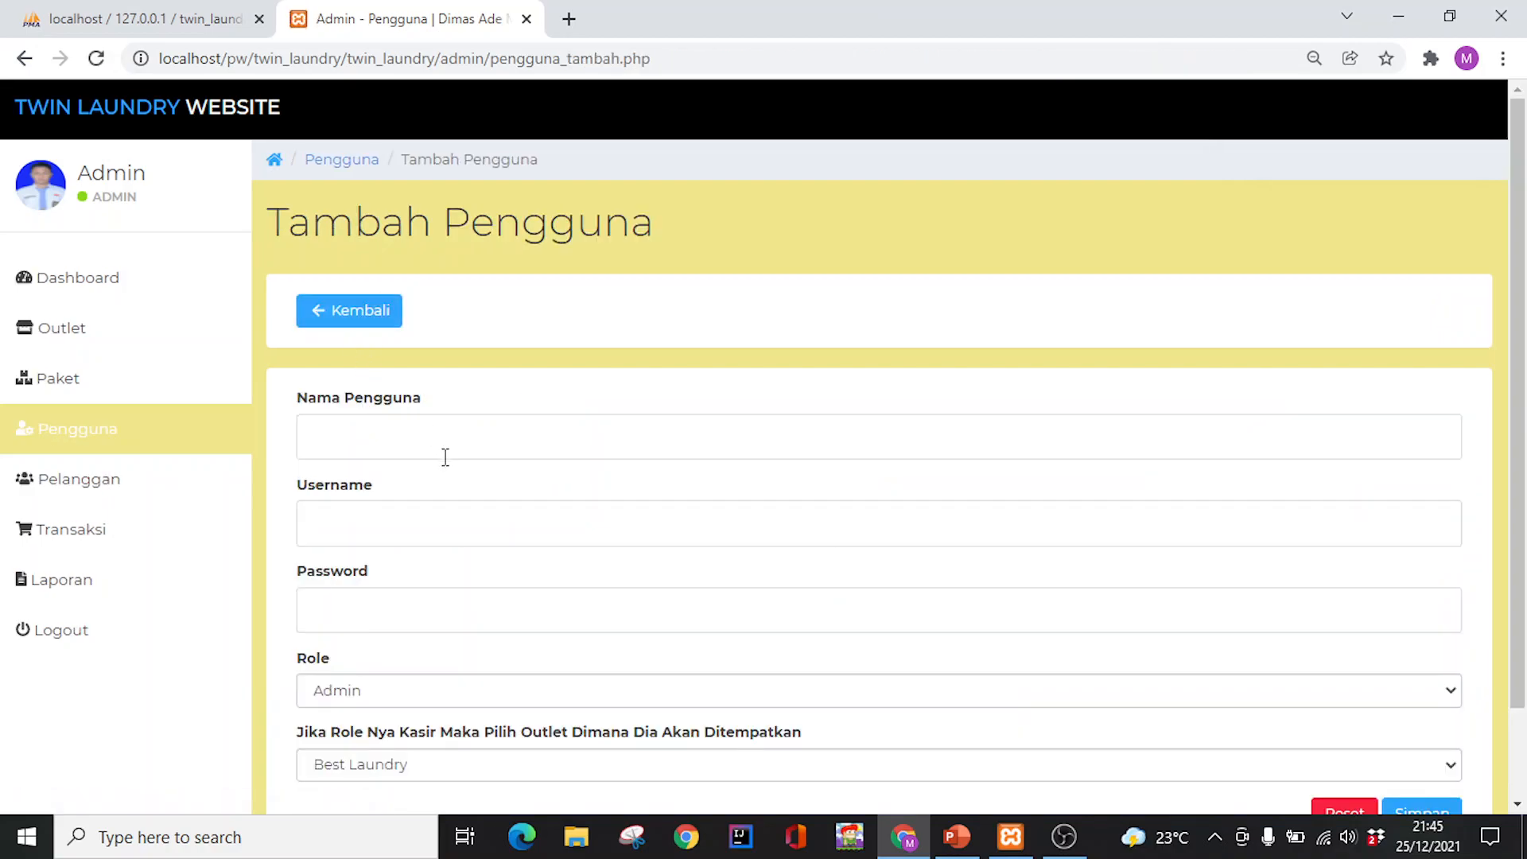
pyautogui.scroll(-3, 446, 461)
pyautogui.click(449, 329)
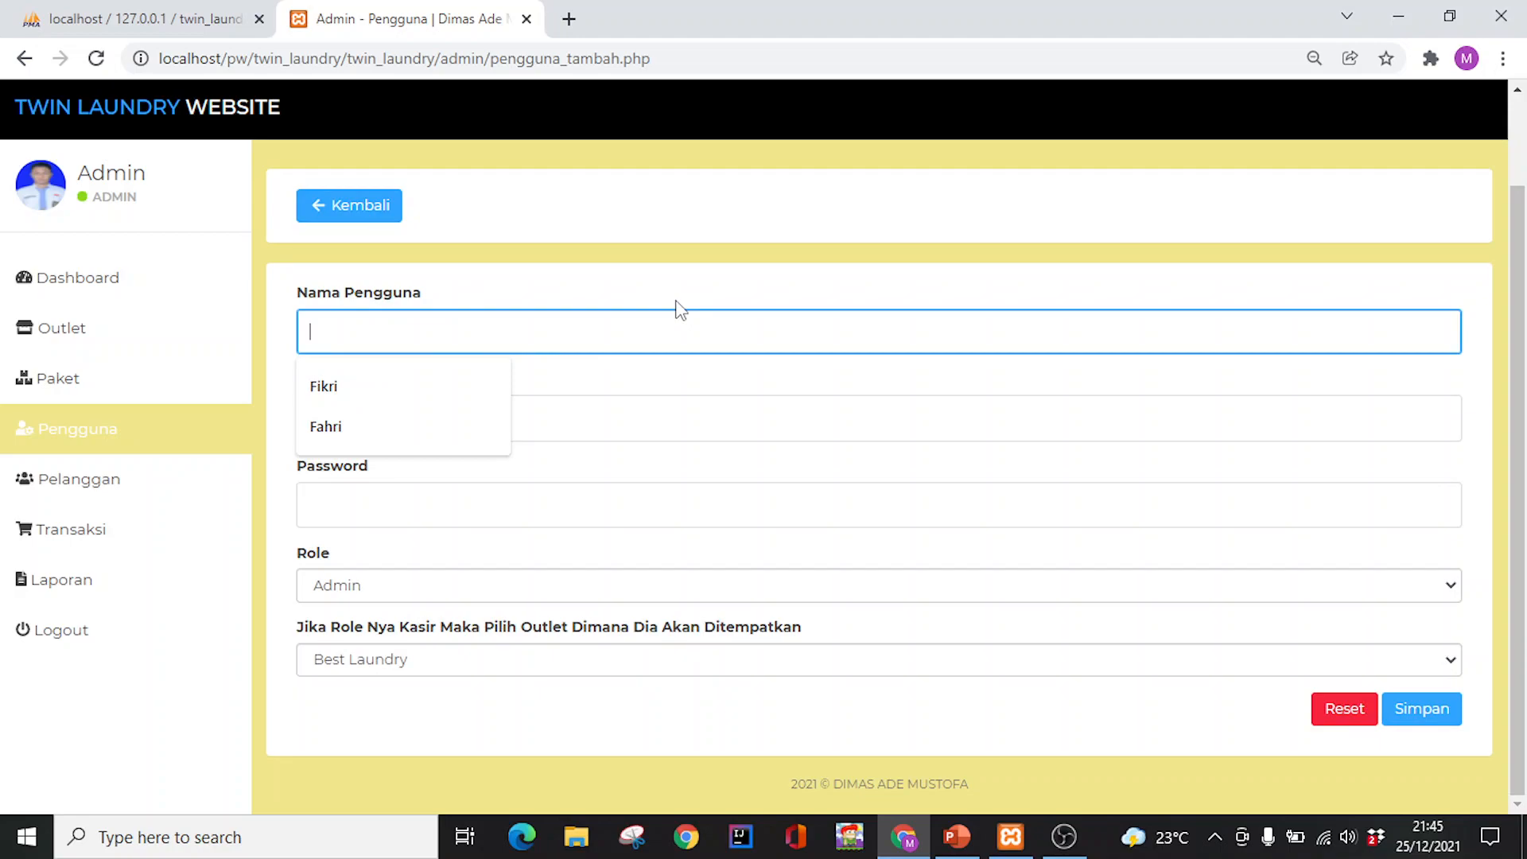
pyautogui.write('Aldi')
pyautogui.press('Tab')
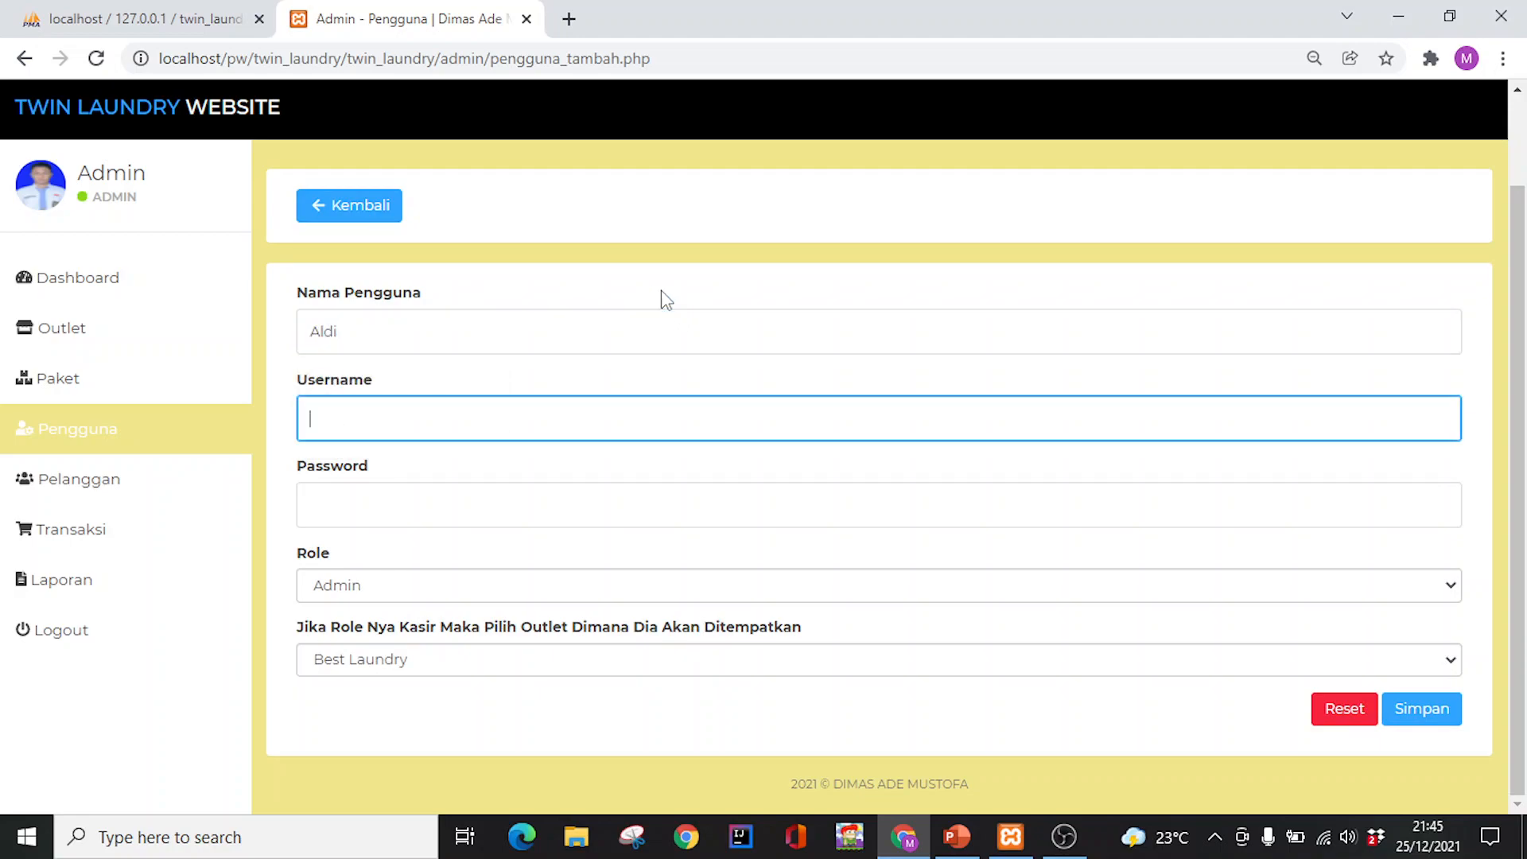
pyautogui.write('owner')
pyautogui.press('Tab')
pyautogui.write('owner')
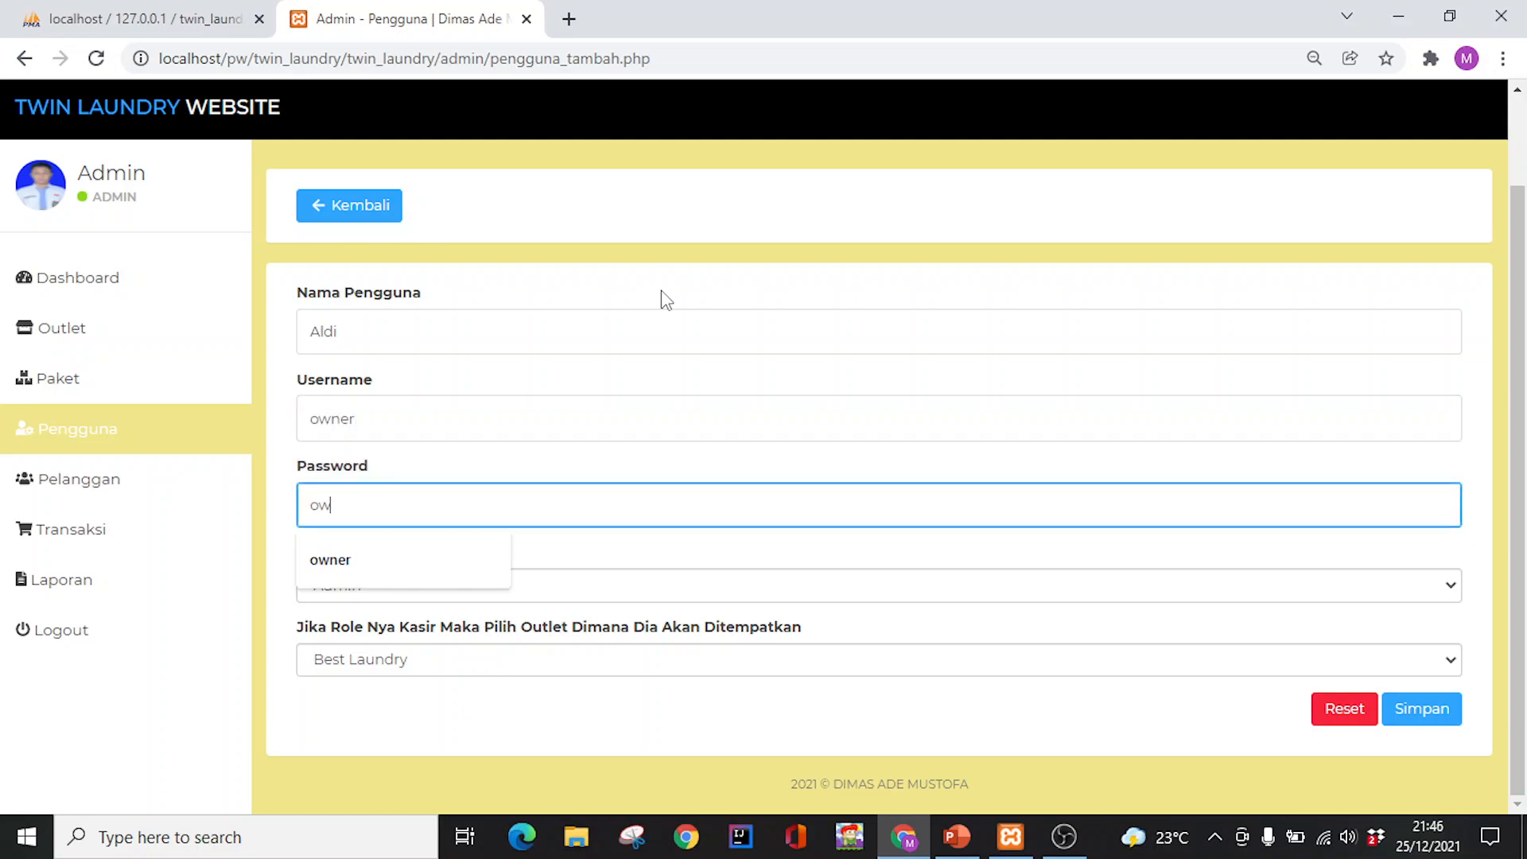
# Set the Owner role with Best Laundry outlet, save, and go to Paket
pyautogui.click(439, 592)
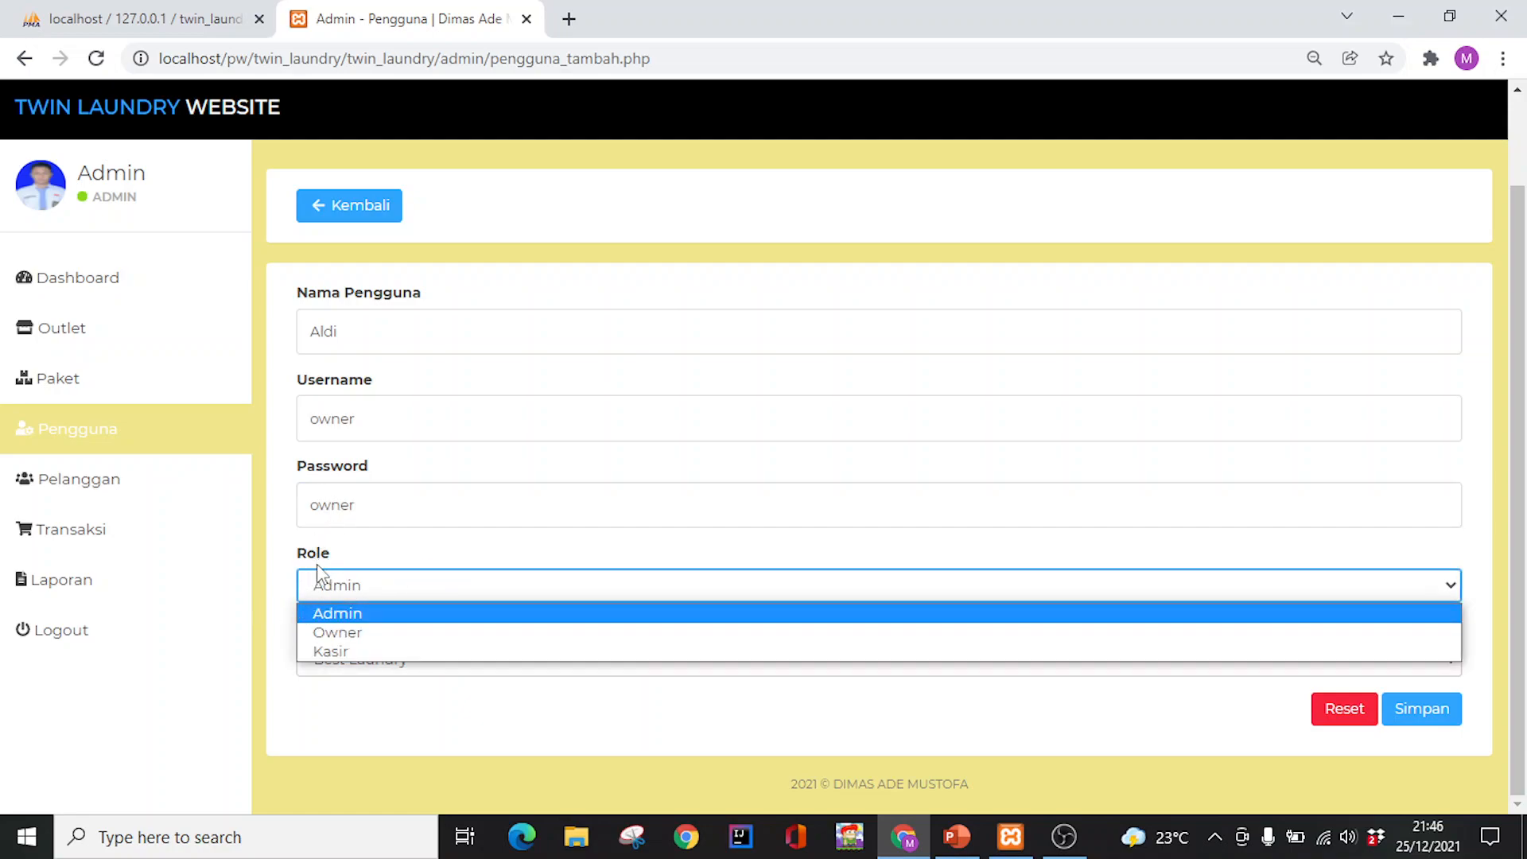
pyautogui.click(341, 632)
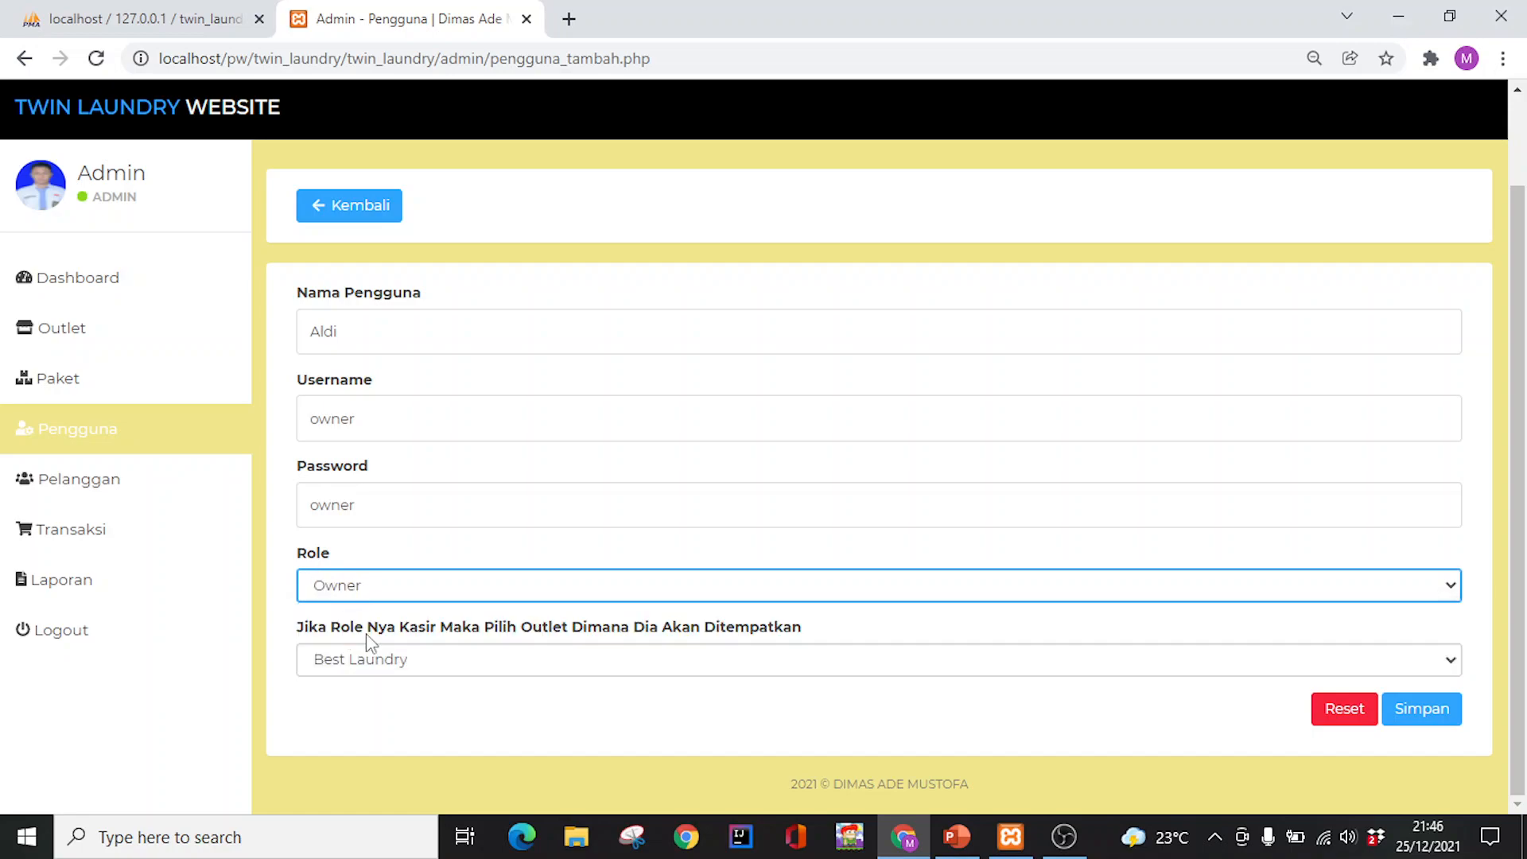
pyautogui.click(390, 661)
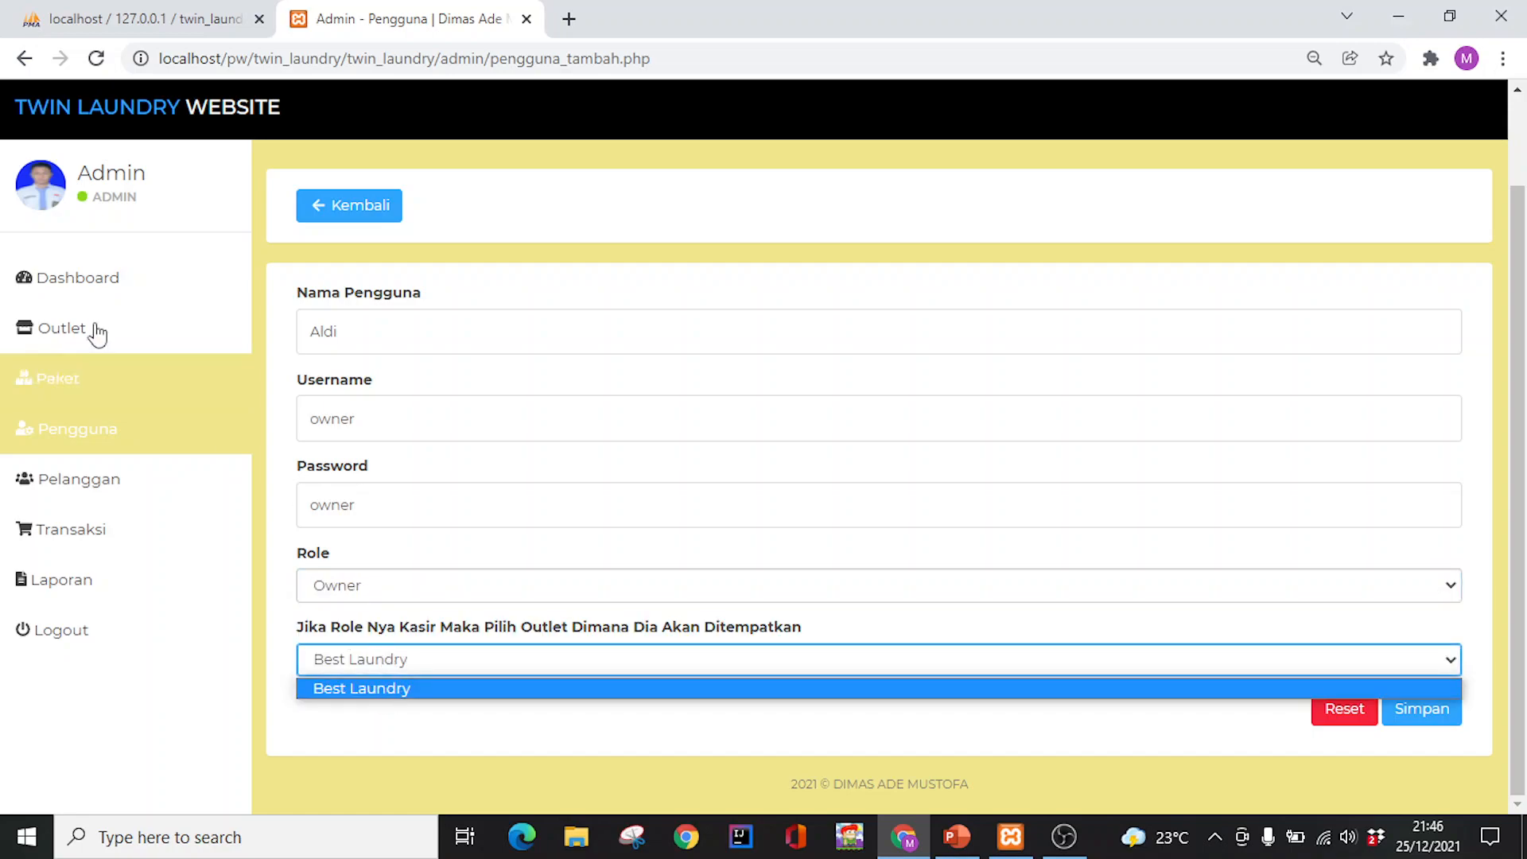
pyautogui.click(470, 688)
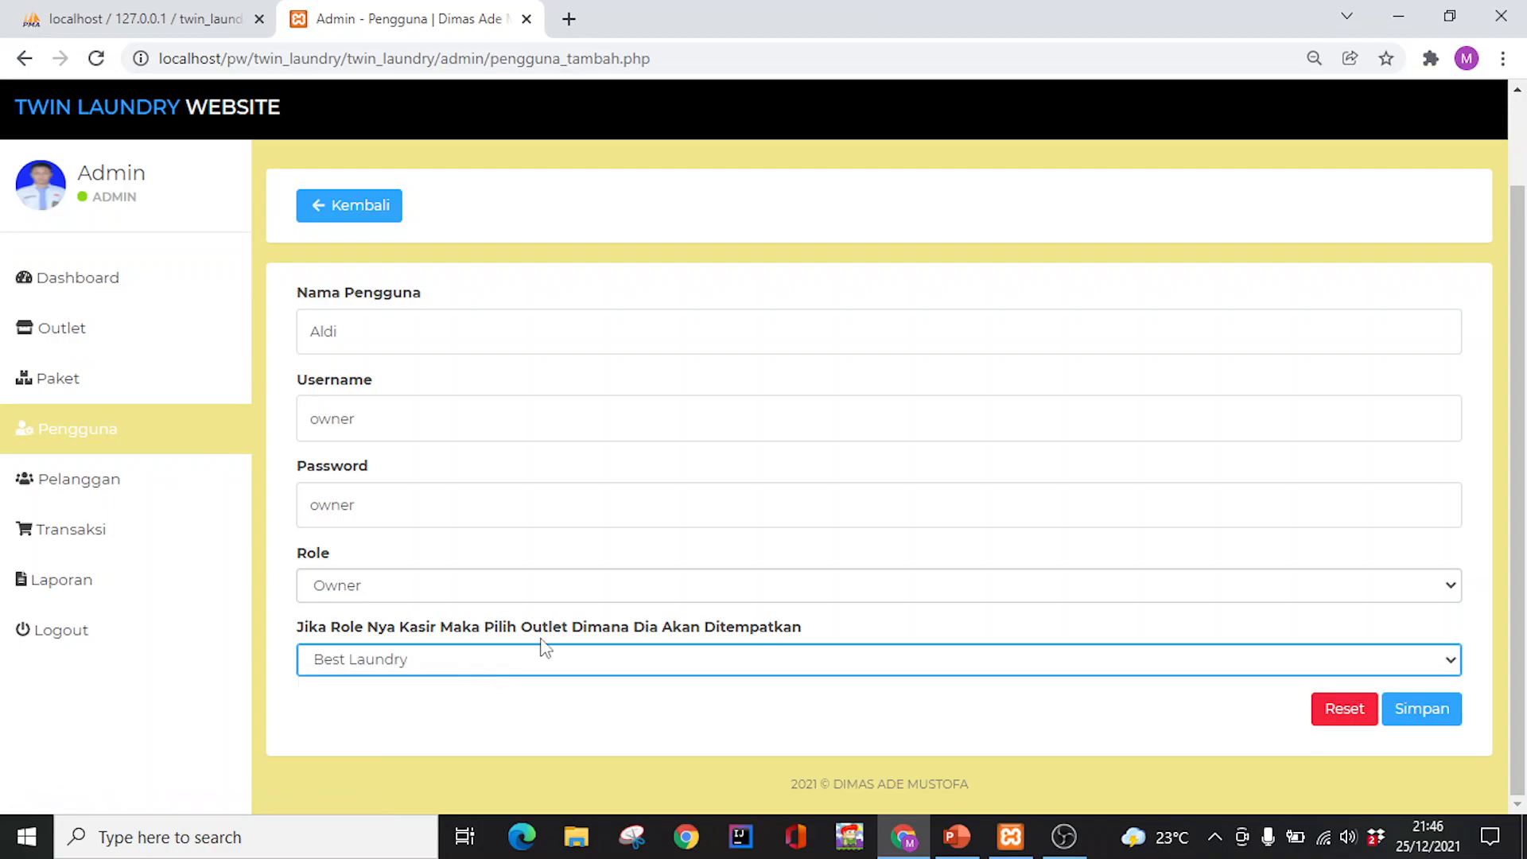
pyautogui.click(1425, 713)
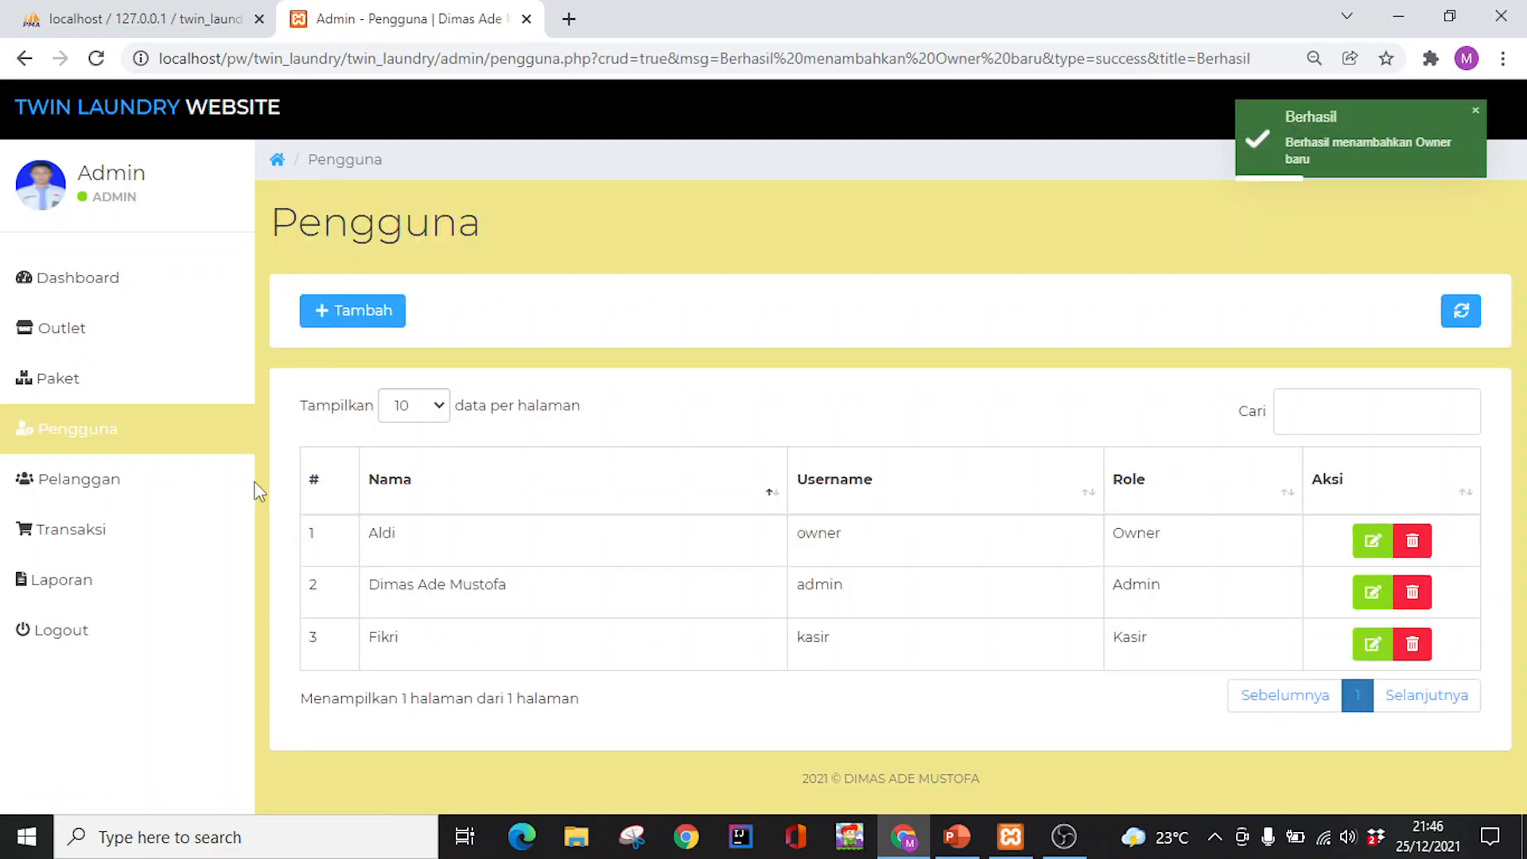
pyautogui.click(115, 386)
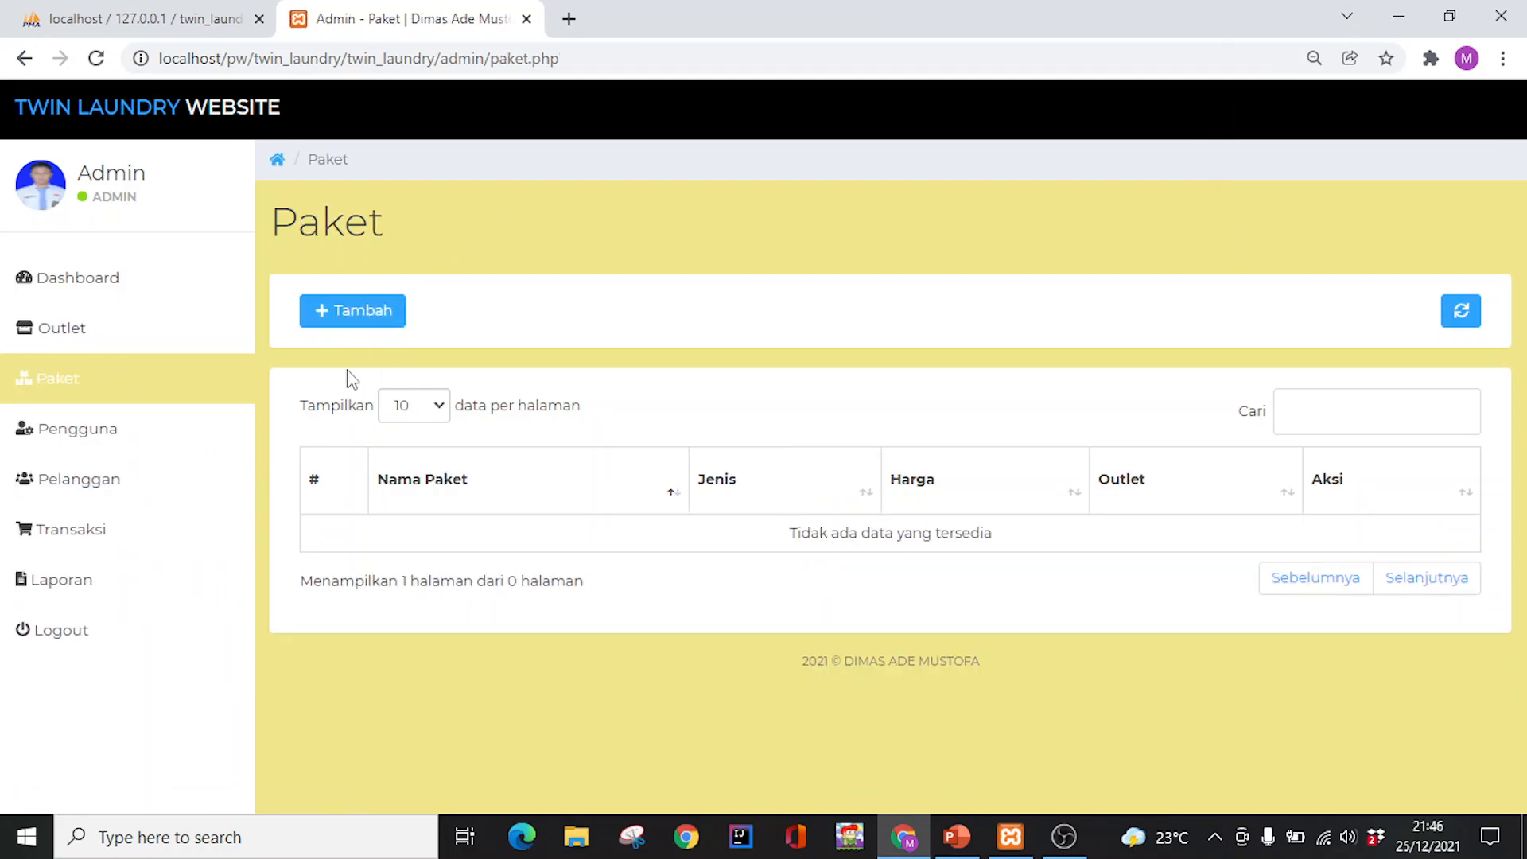
# Start a new package named 'Bersih dan Cepat!' with type Kiloan
pyautogui.click(365, 320)
pyautogui.click(389, 427)
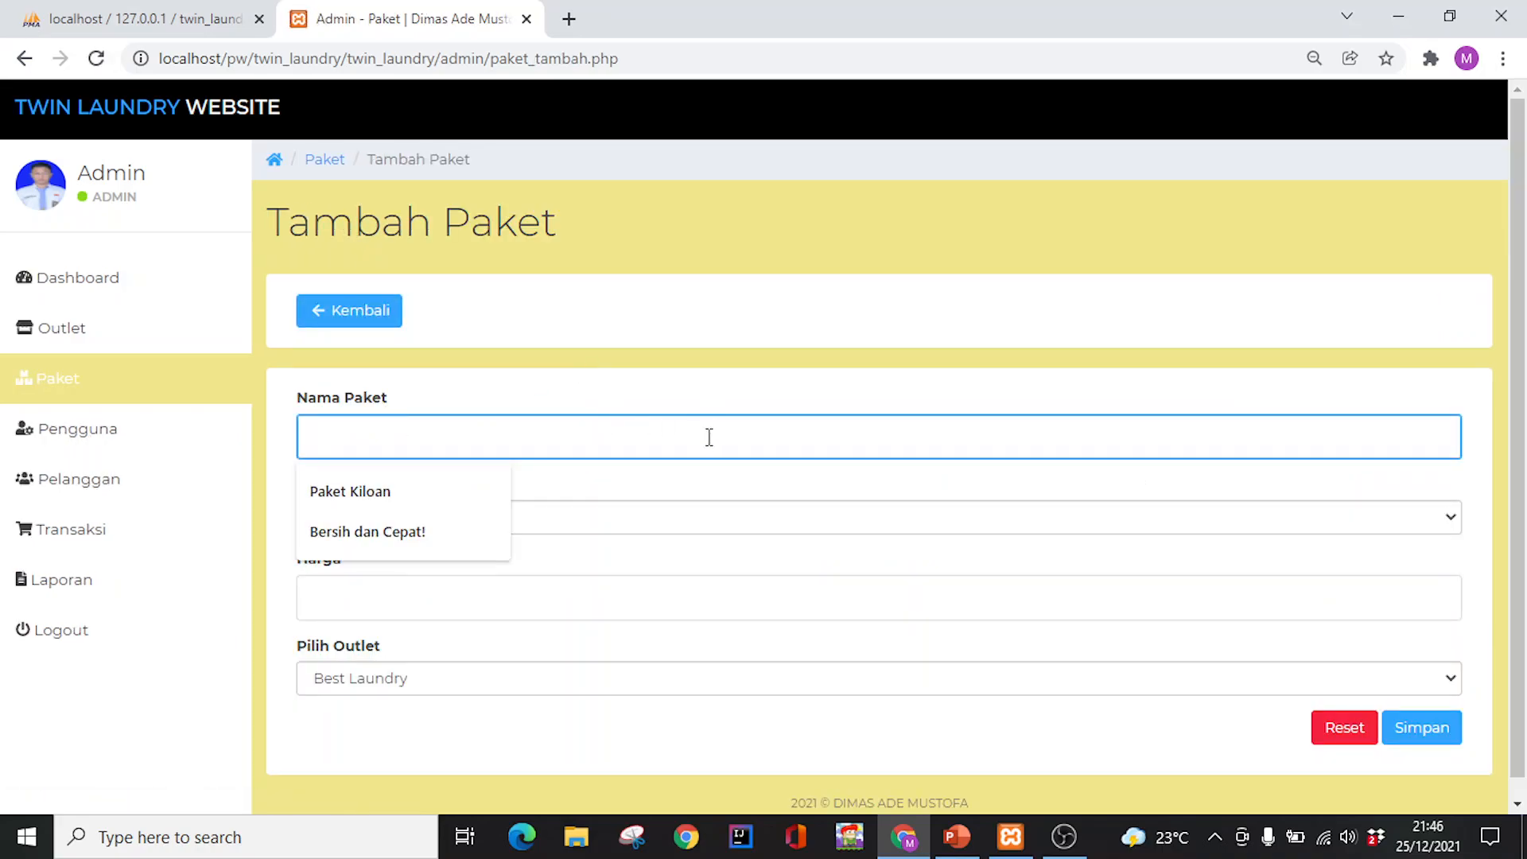
pyautogui.write('Bersih')
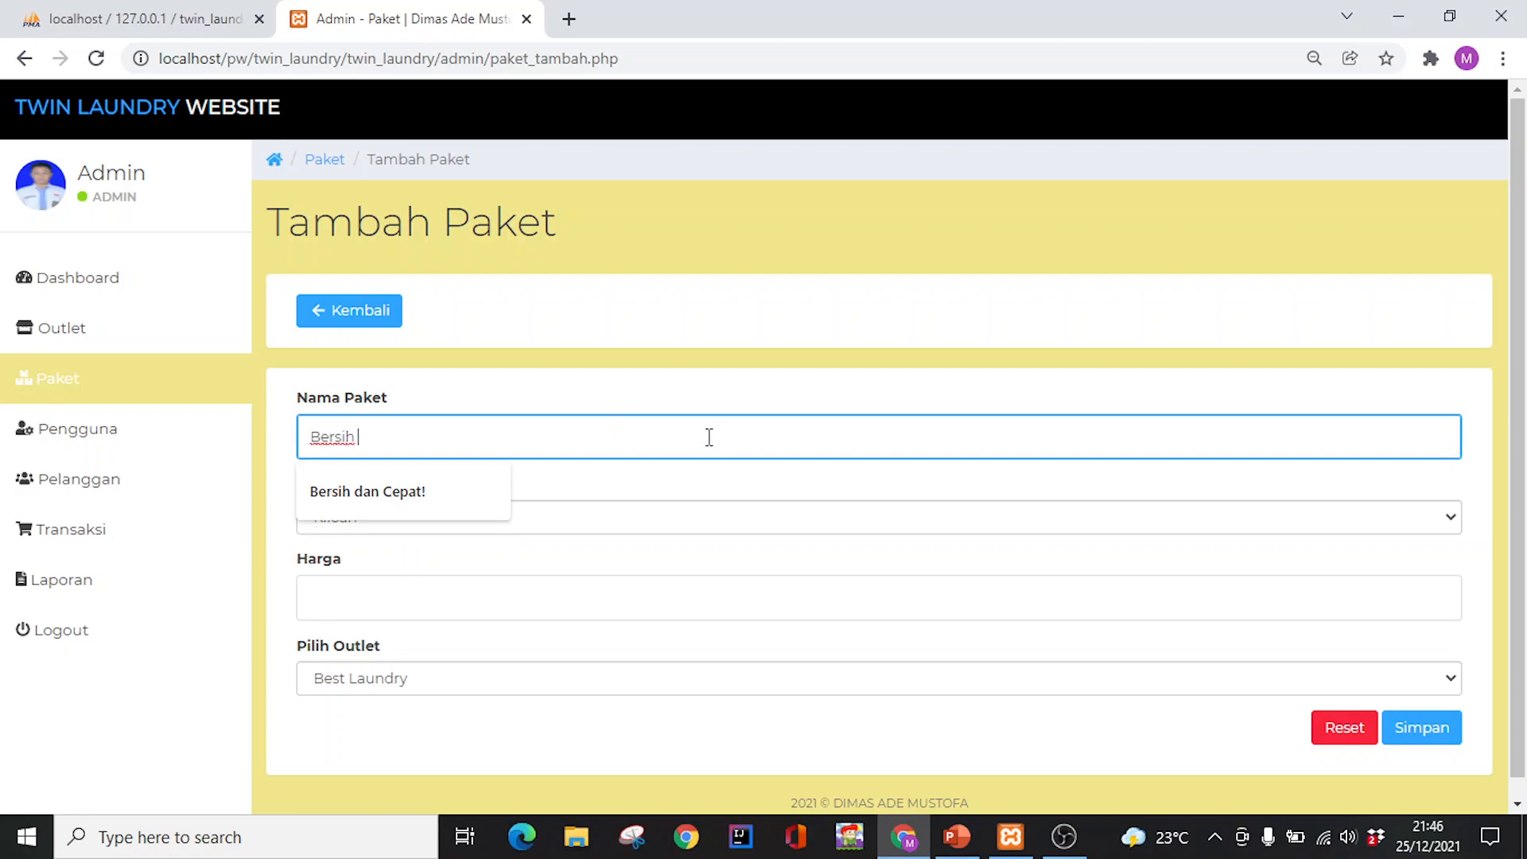
pyautogui.write(' dan Cepat!')
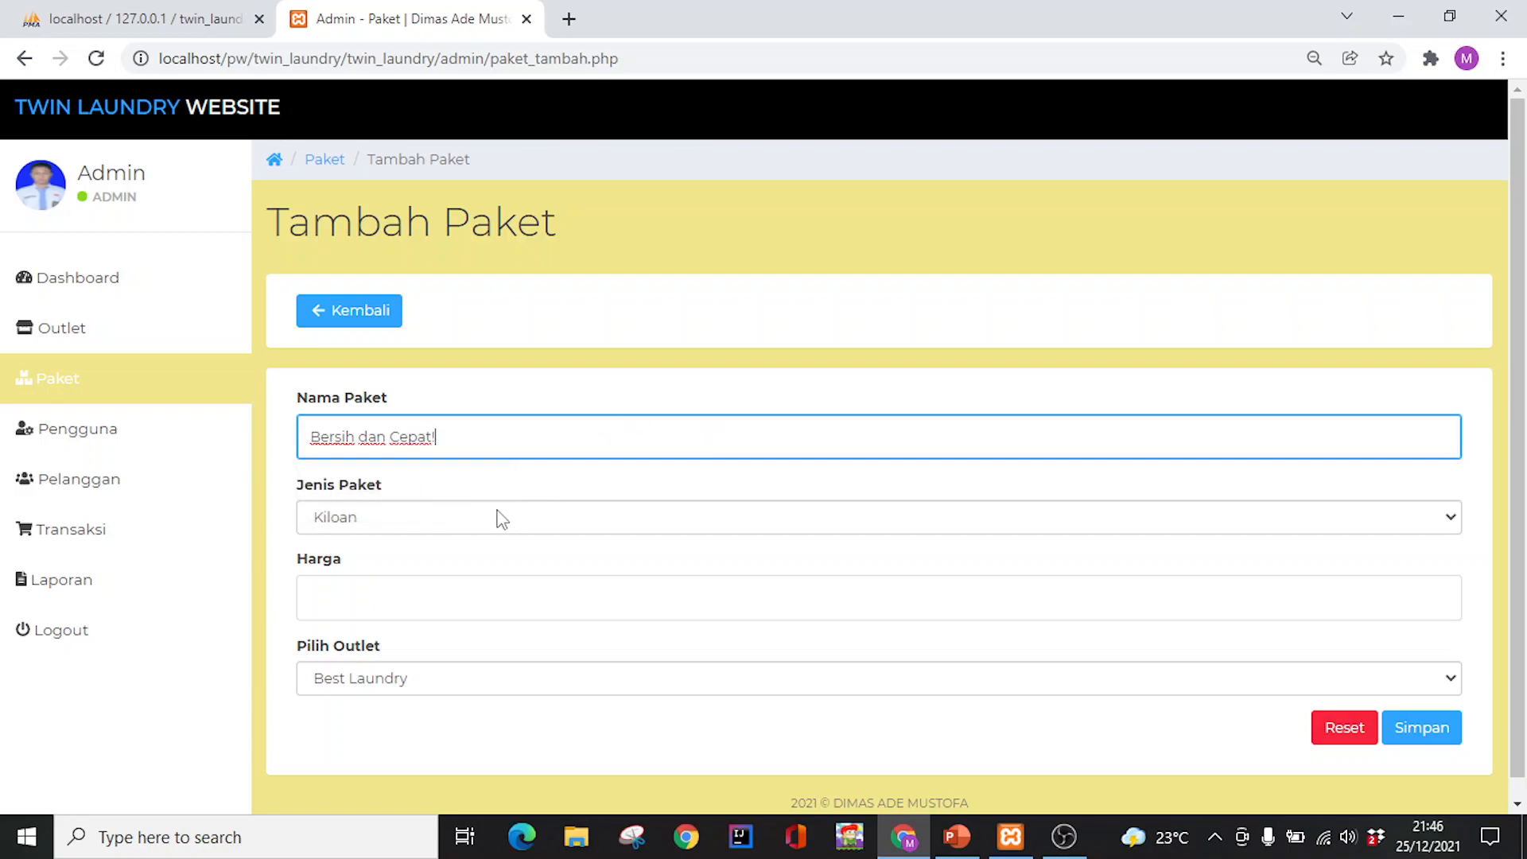
pyautogui.click(496, 516)
pyautogui.click(498, 517)
pyautogui.click(498, 517)
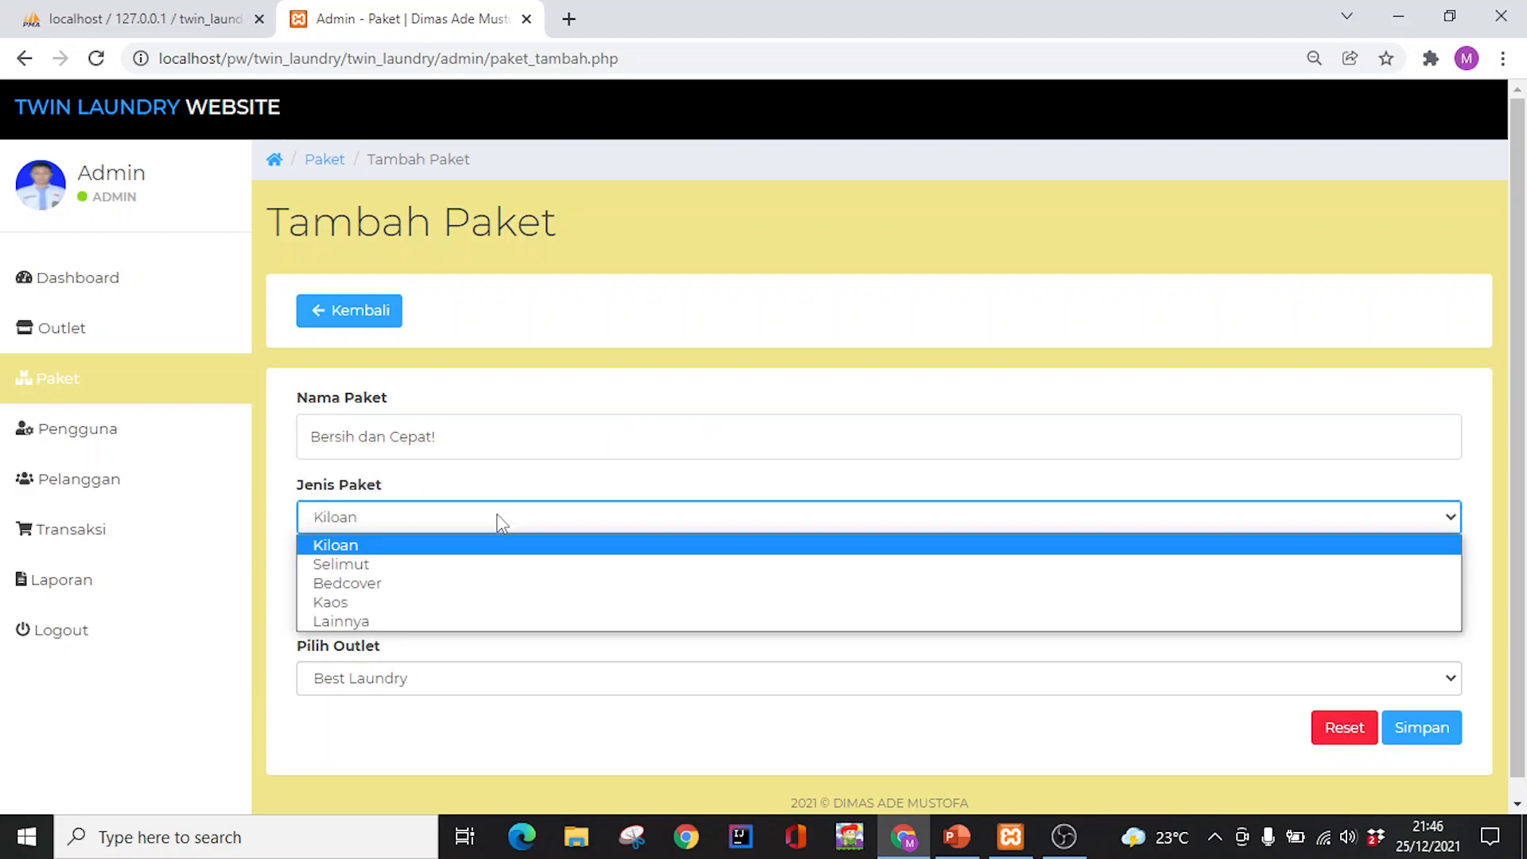
pyautogui.click(465, 545)
# Set its price to 10000 and outlet Best Laundry, save, then go to Pelanggan
pyautogui.click(410, 610)
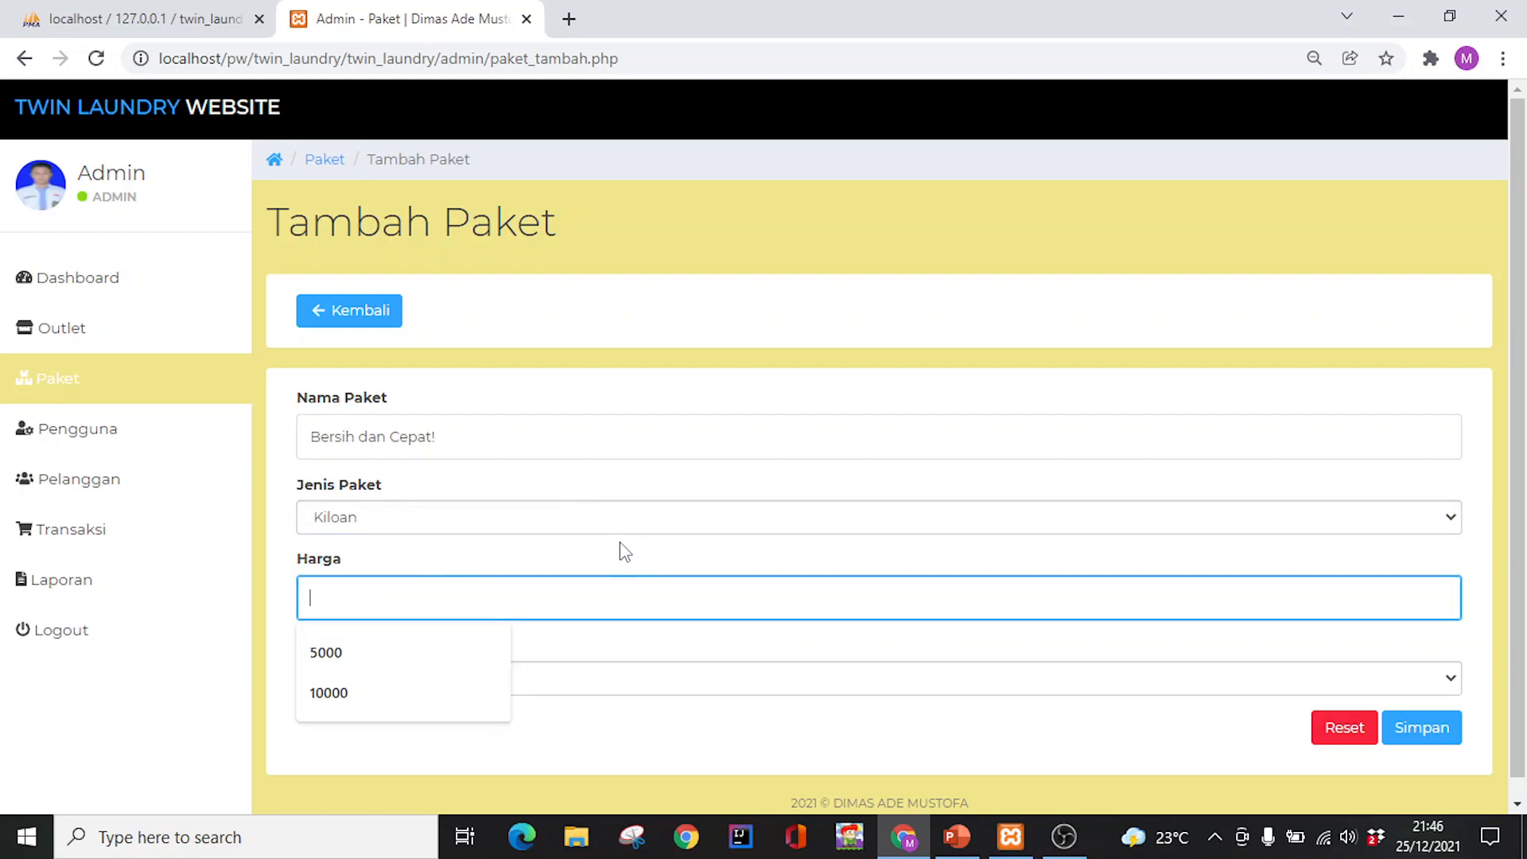
pyautogui.write('10000')
pyautogui.click(449, 681)
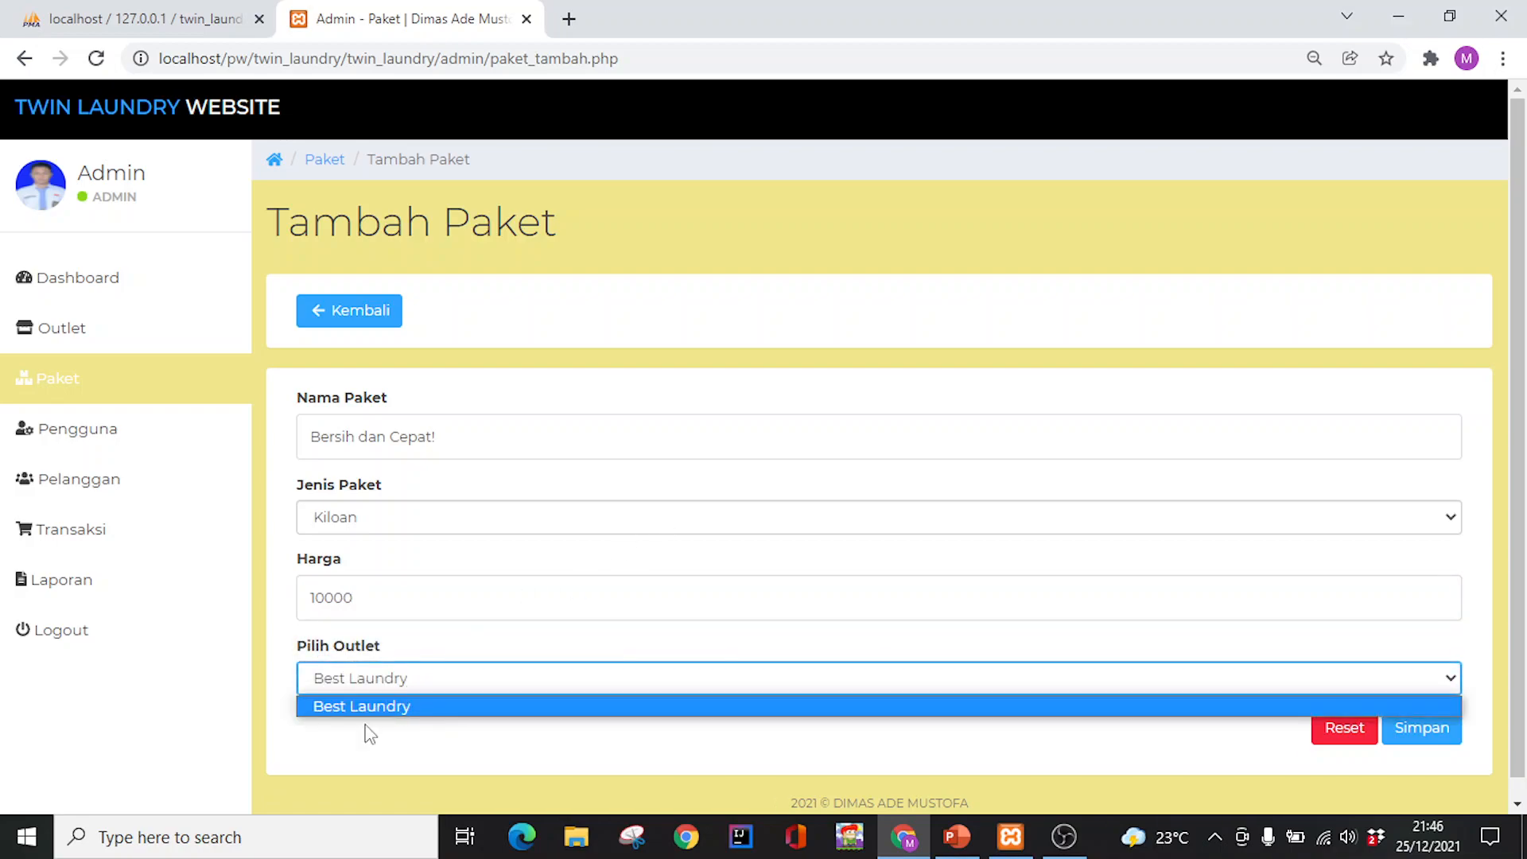
pyautogui.click(469, 682)
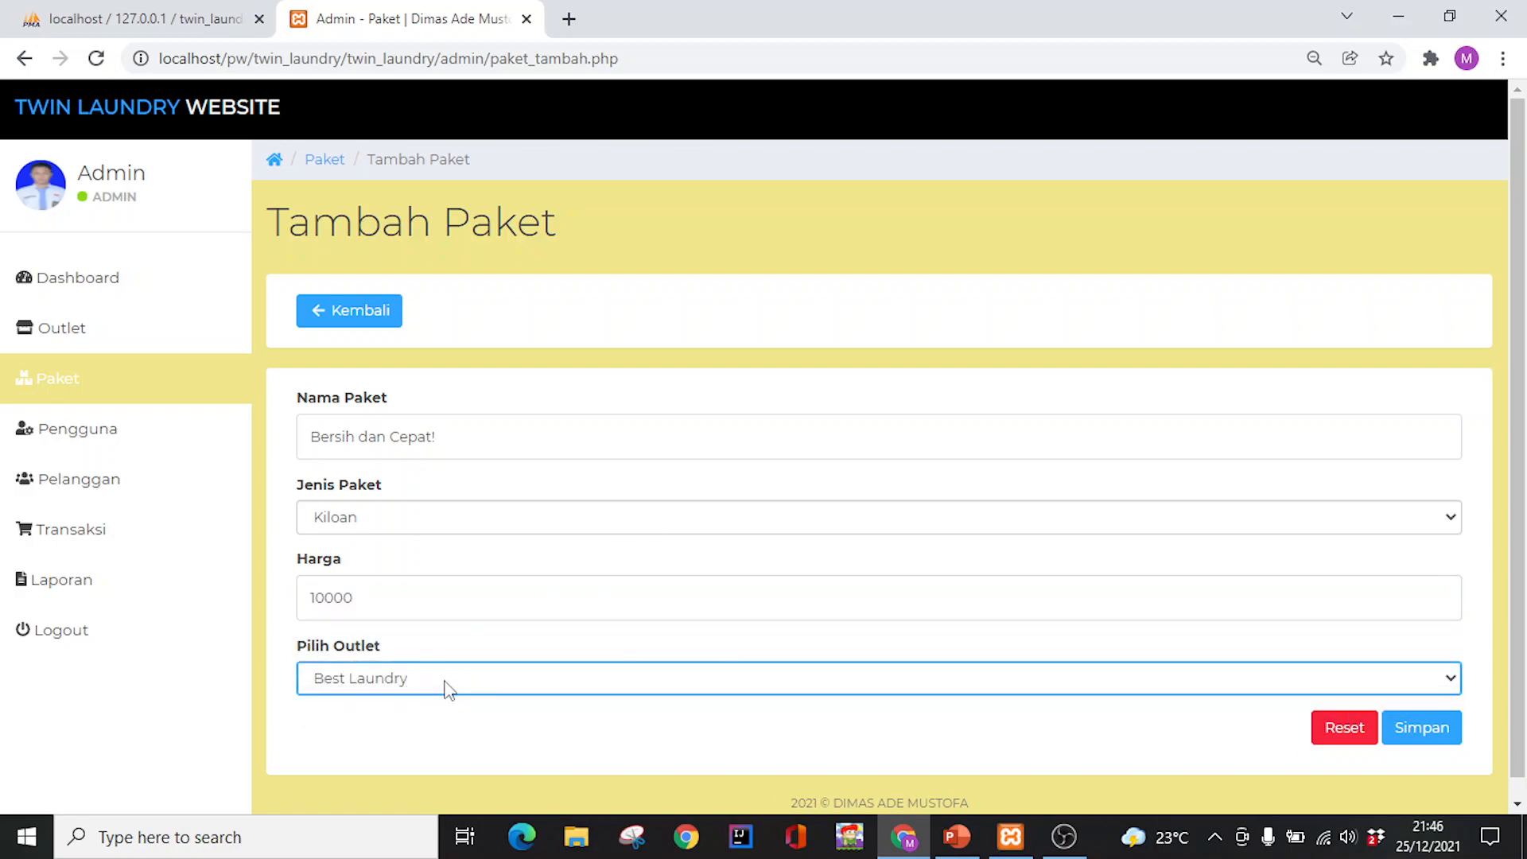
pyautogui.click(1417, 737)
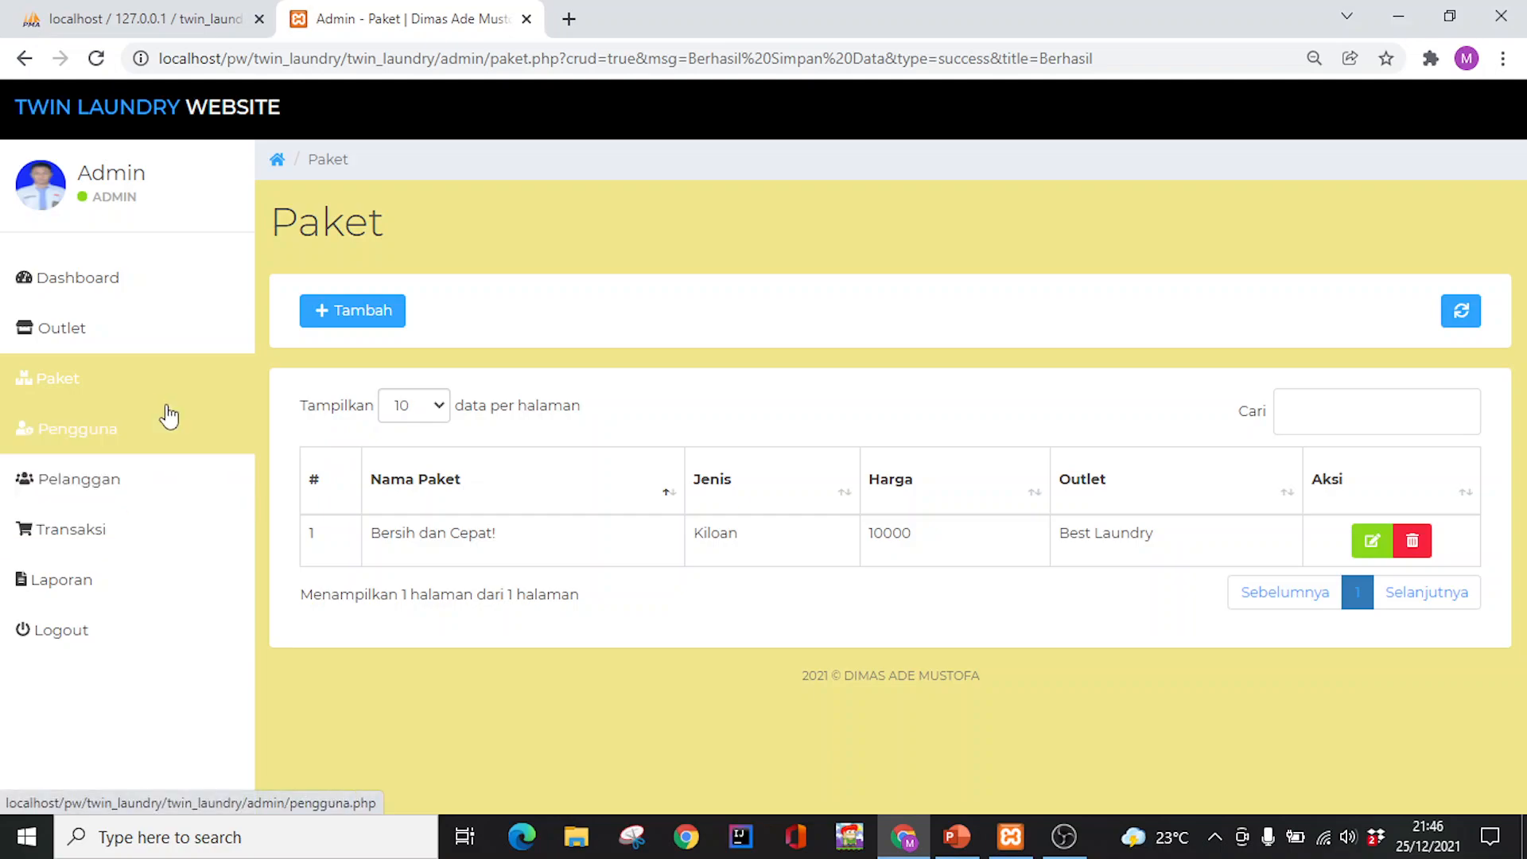
pyautogui.click(150, 484)
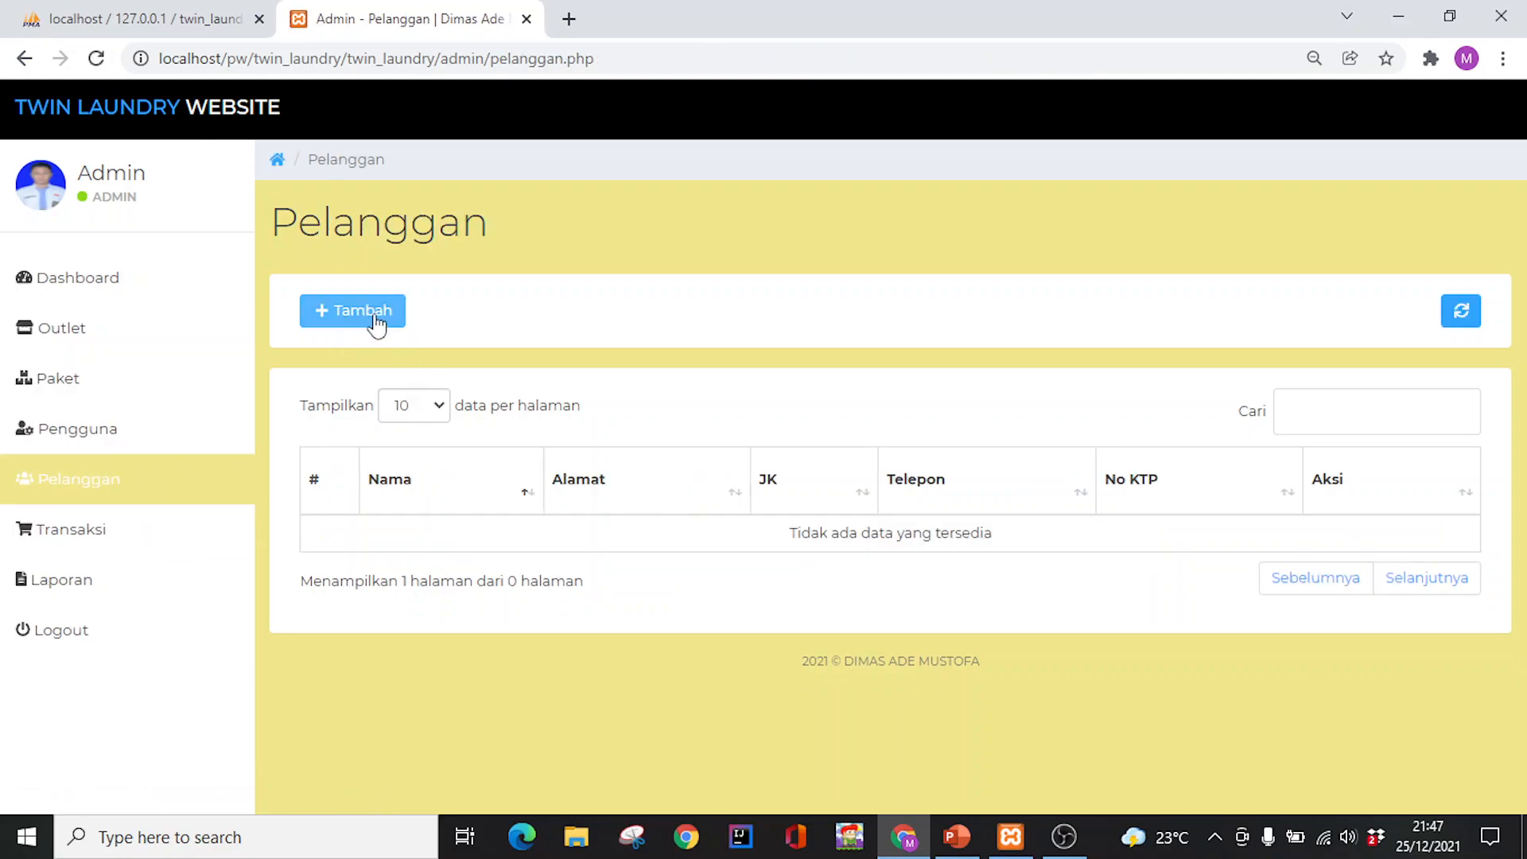
# Start a new customer and enter their ID card number and name
pyautogui.click(367, 315)
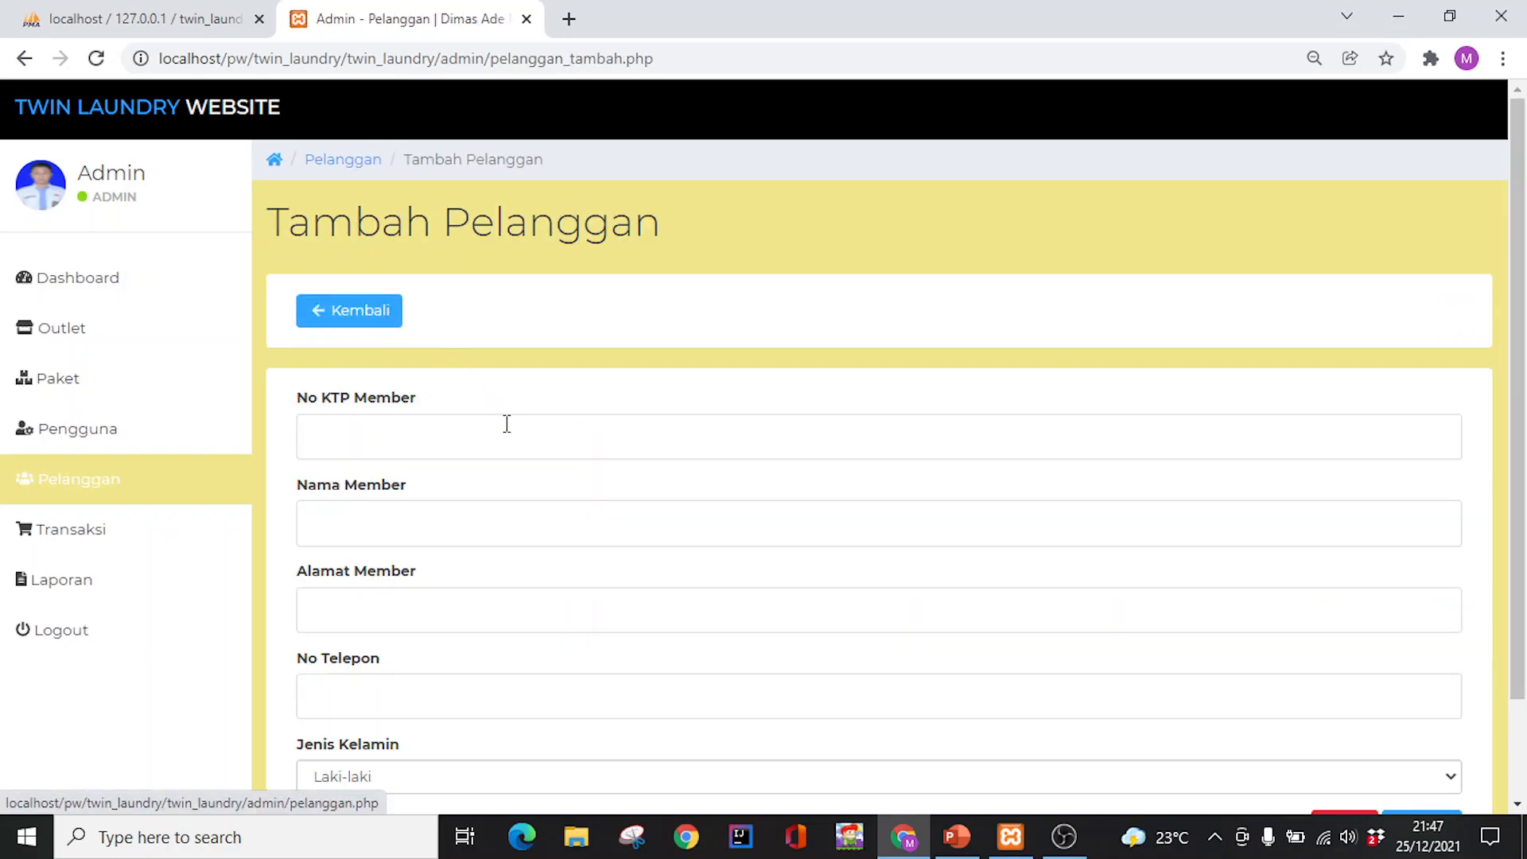
pyautogui.click(481, 430)
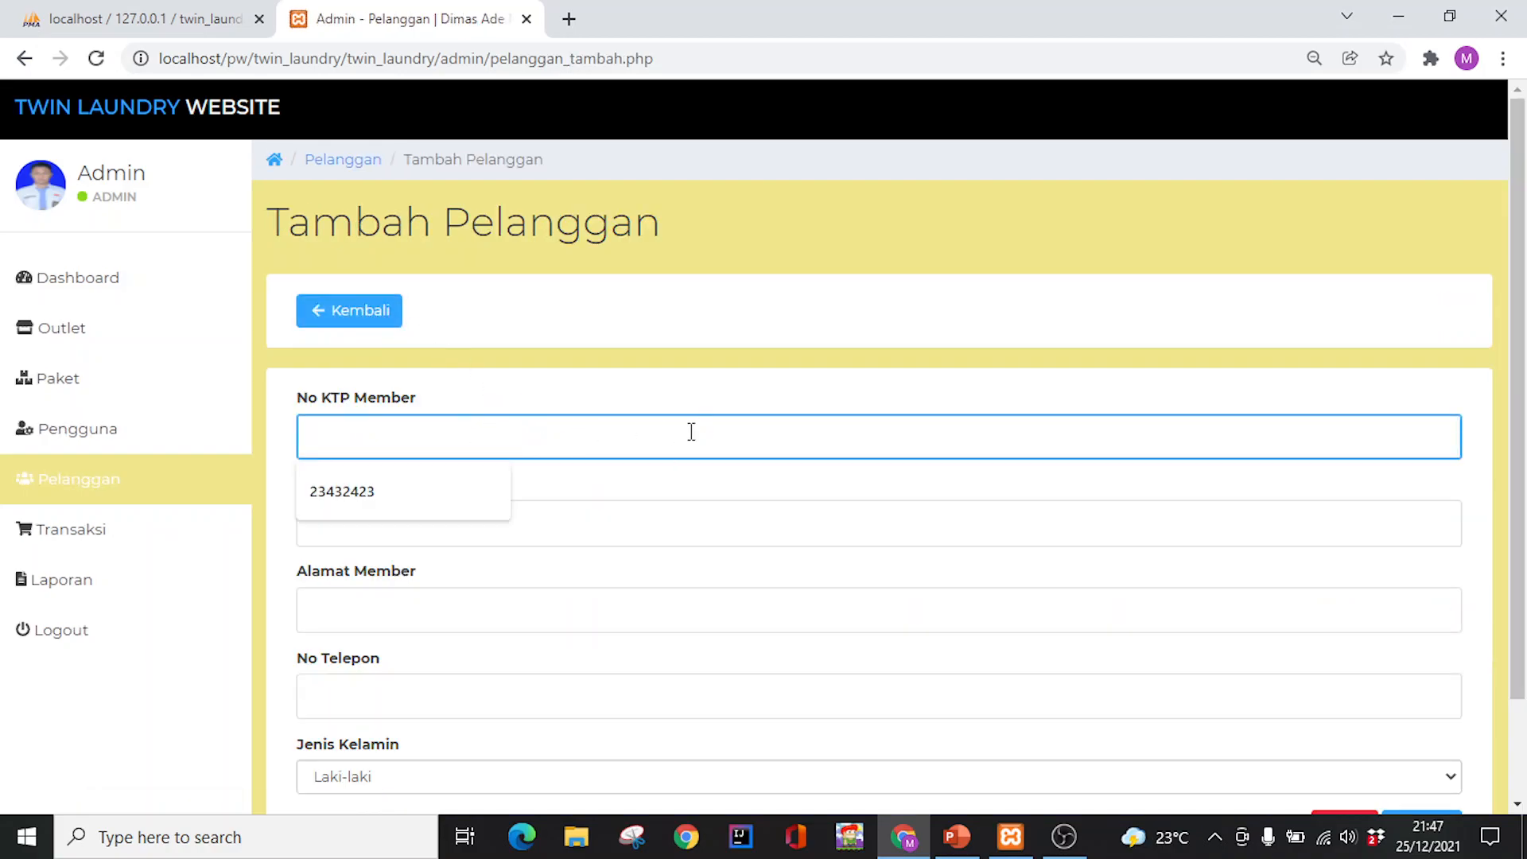
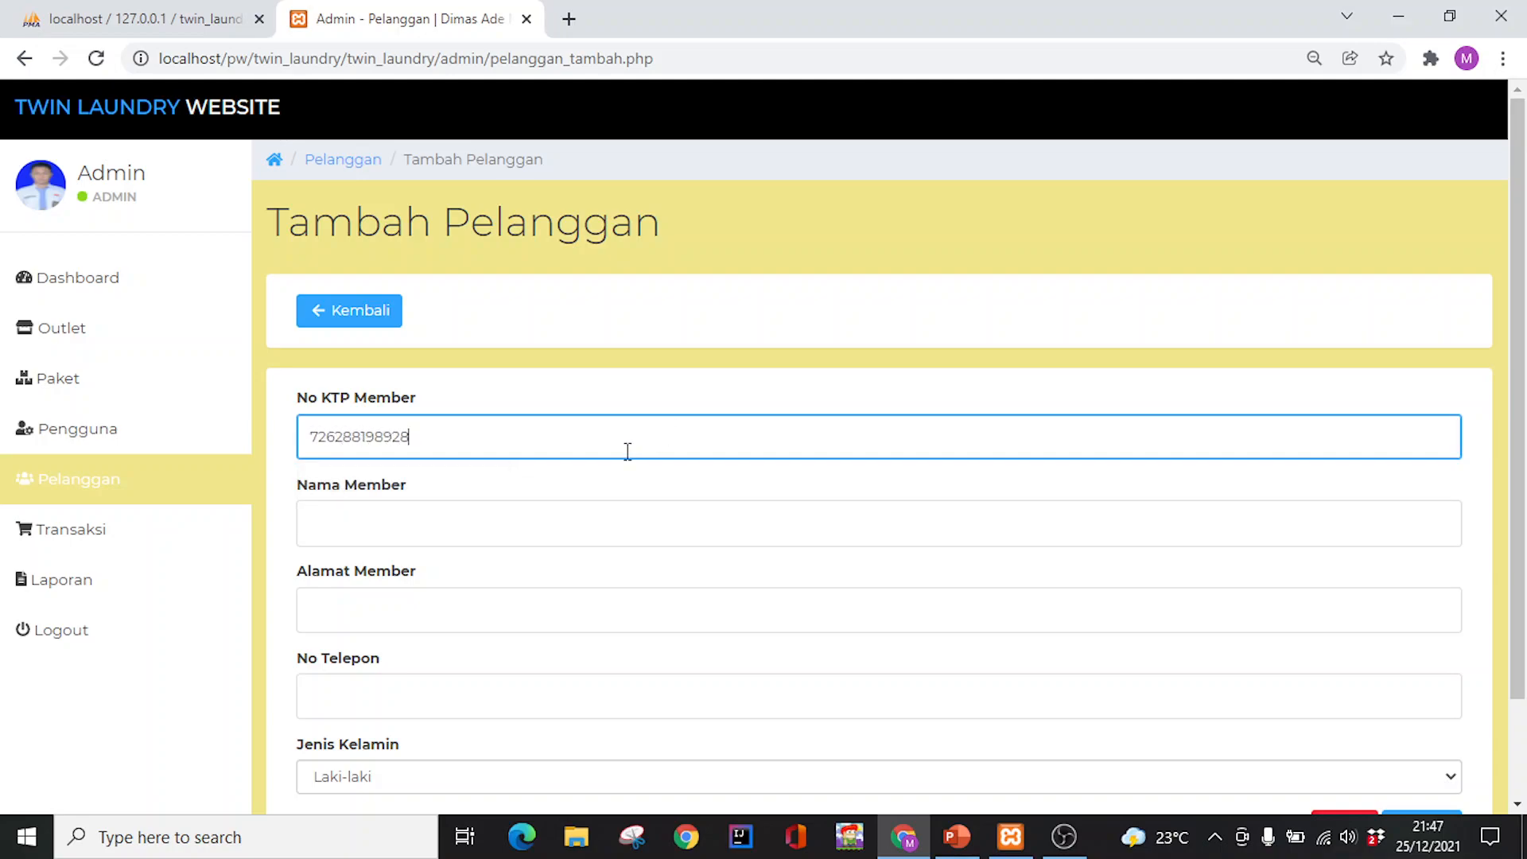
pyautogui.click(580, 509)
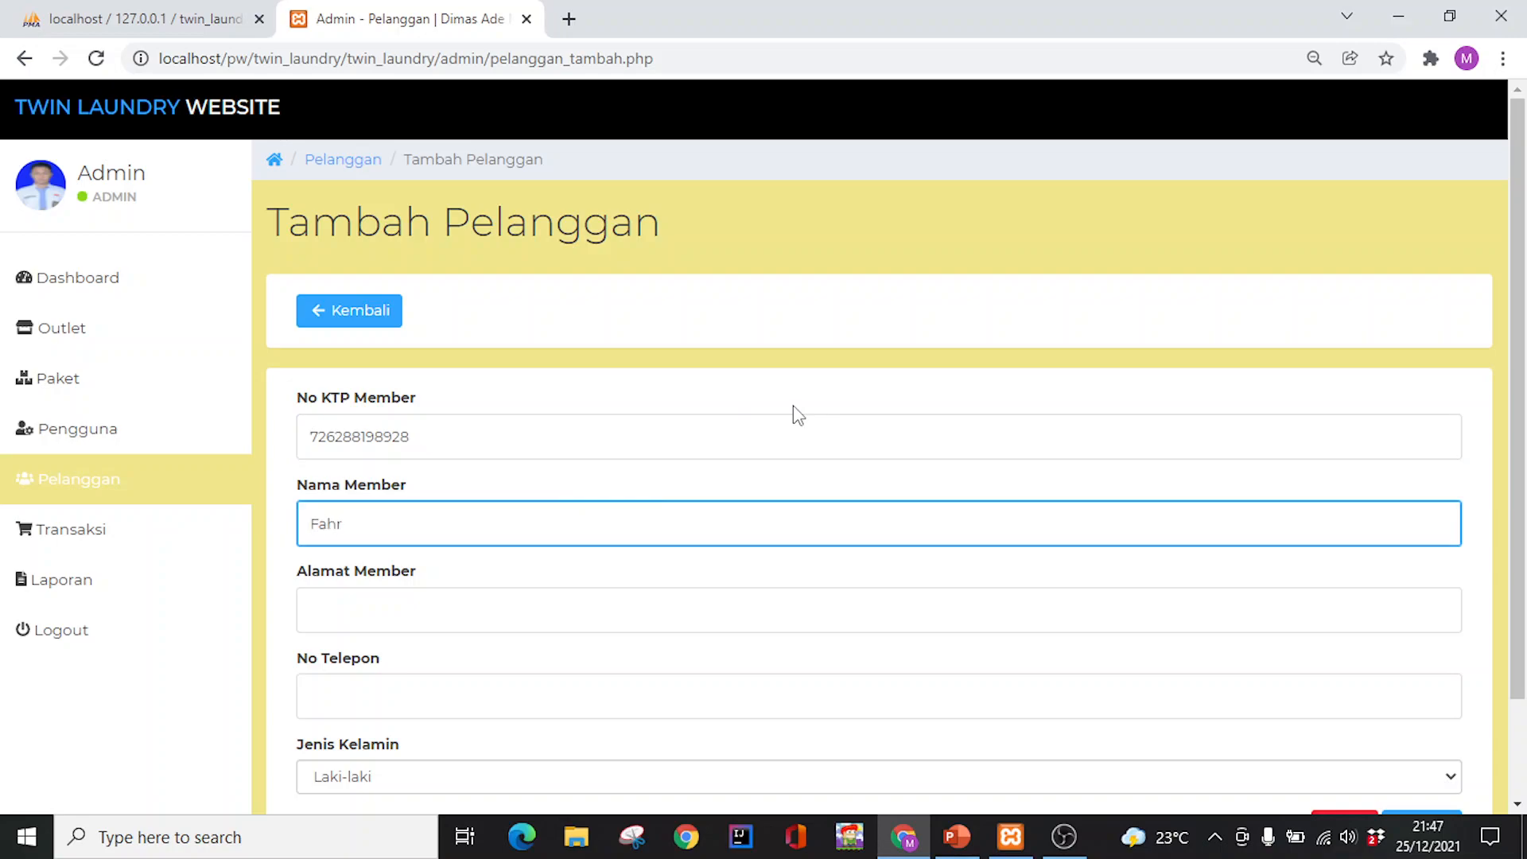
pyautogui.scroll(-2, 648, 467)
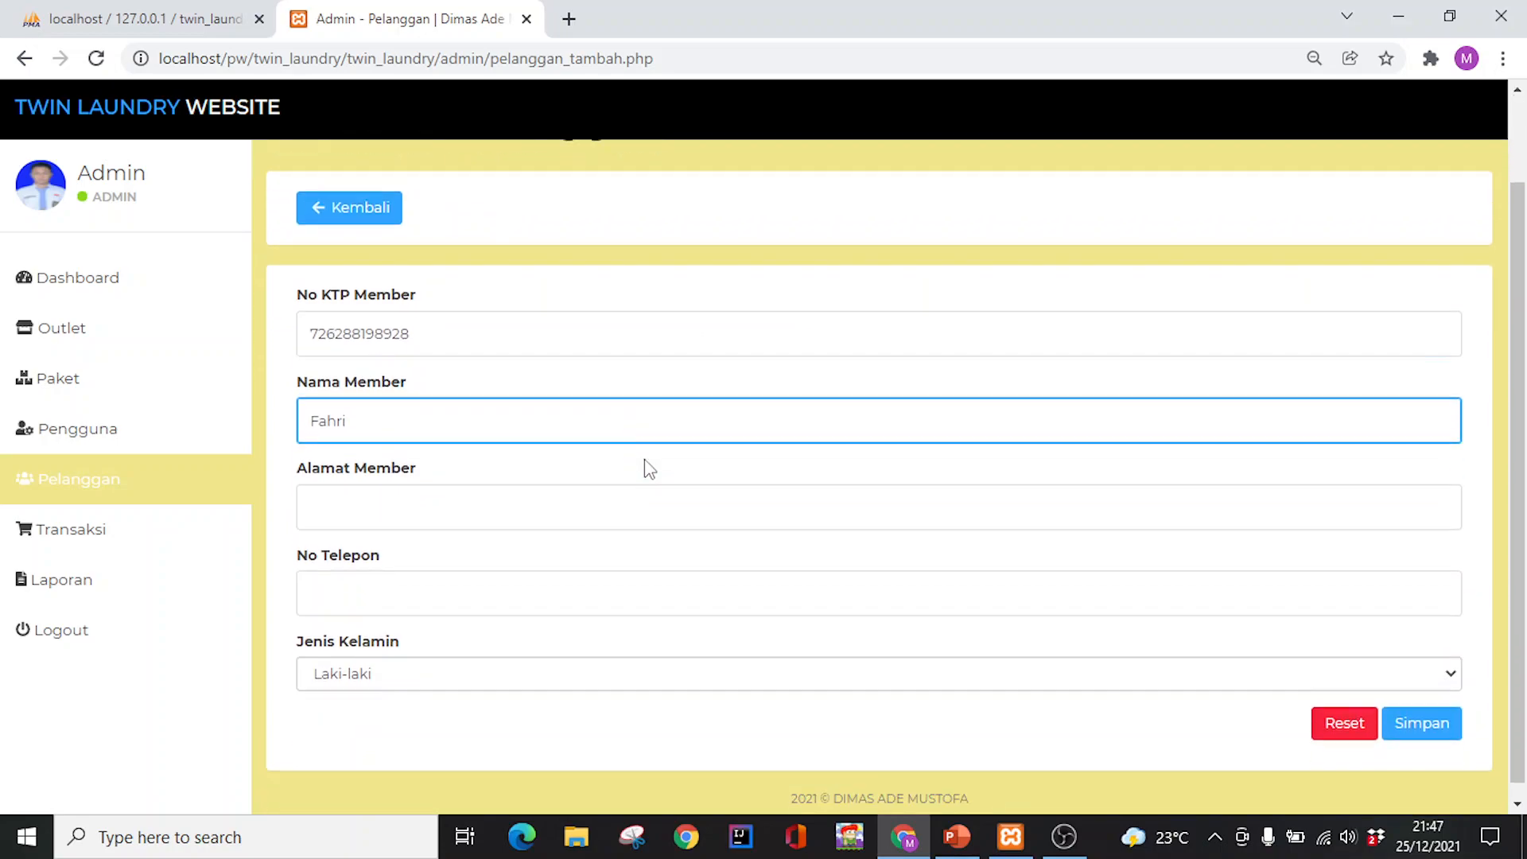
# Fill in the customer's address and phone, keep gender Laki-laki, and save
pyautogui.click(429, 501)
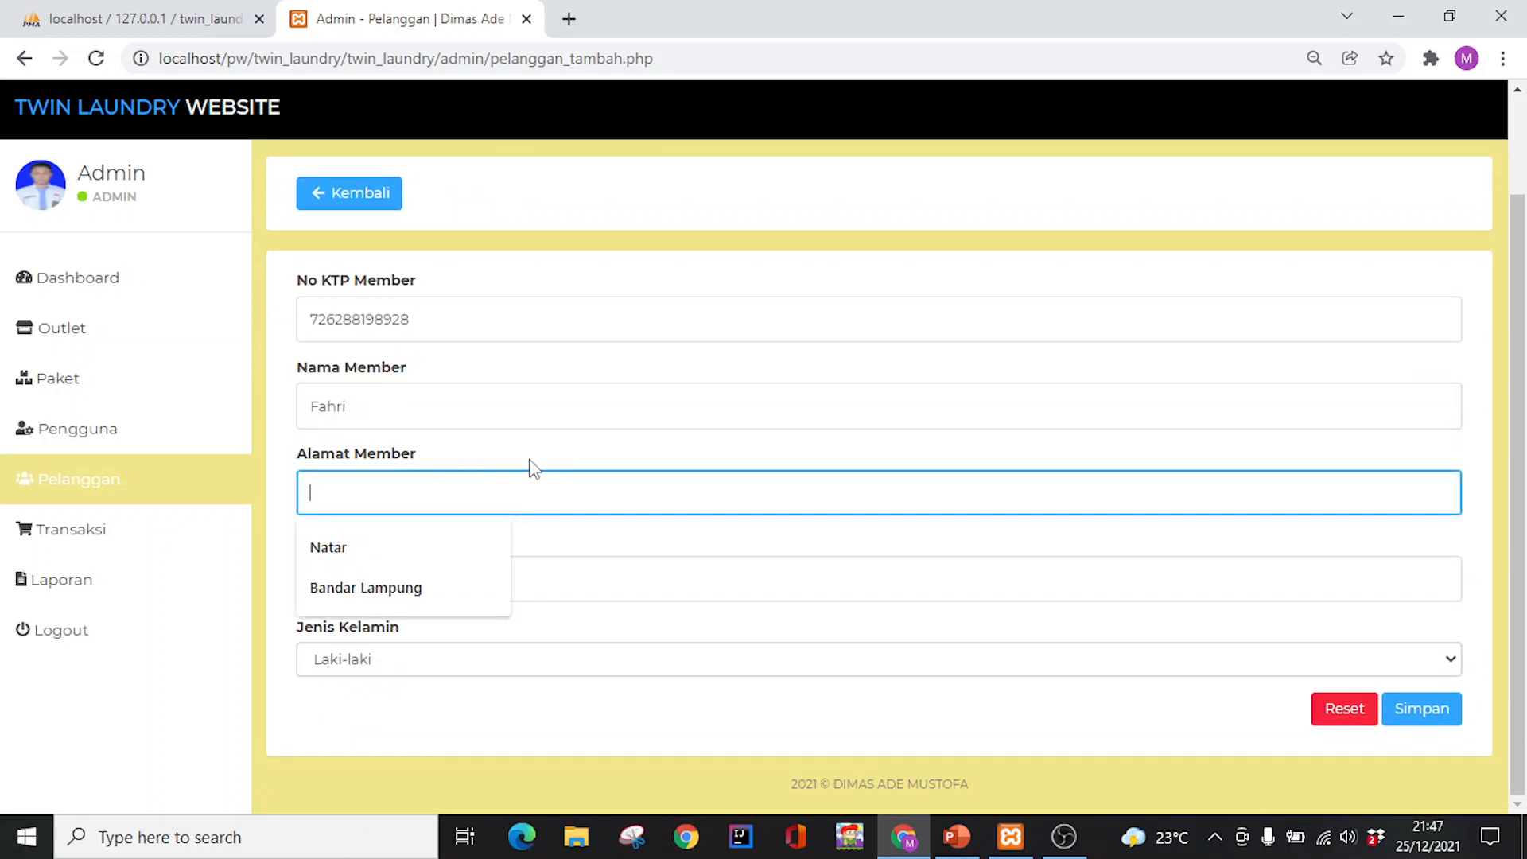
pyautogui.write('Banda')
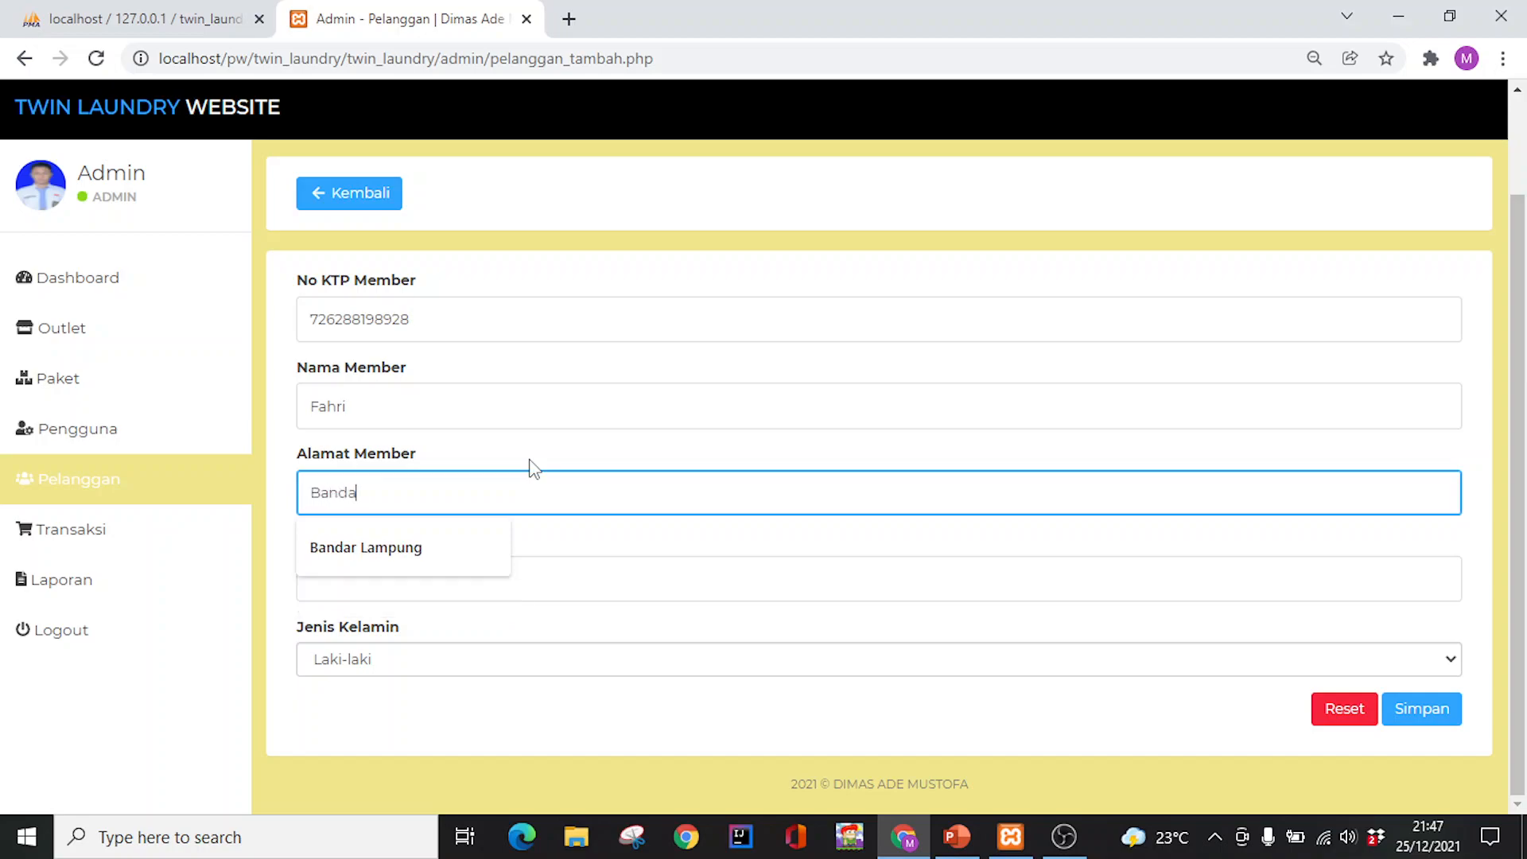
pyautogui.write('r Lampung')
pyautogui.click(463, 592)
pyautogui.click(463, 657)
pyautogui.click(464, 659)
pyautogui.click(465, 660)
pyautogui.click(465, 660)
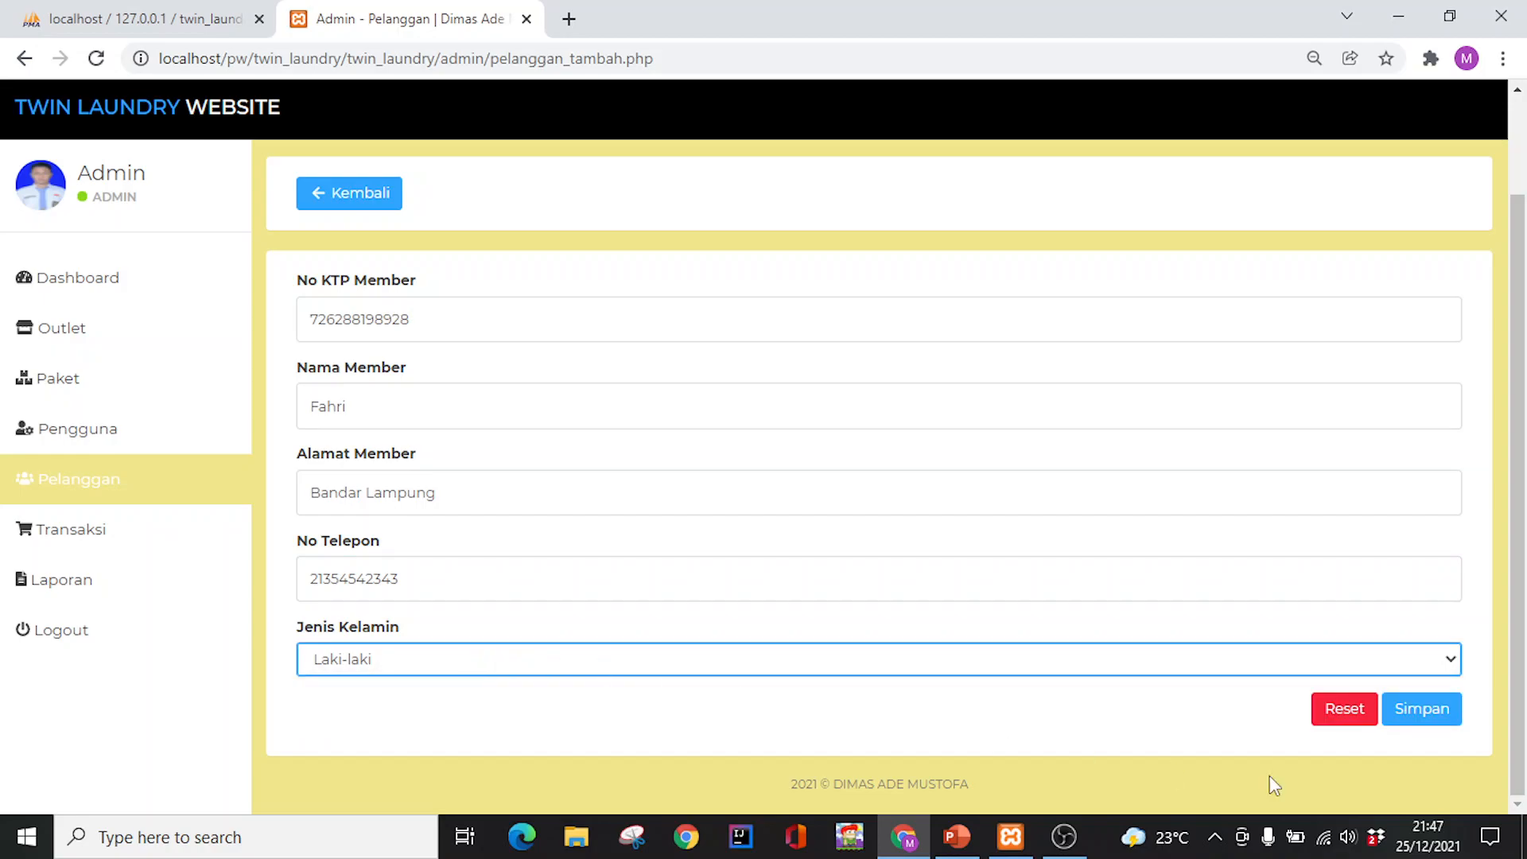
pyautogui.click(1442, 720)
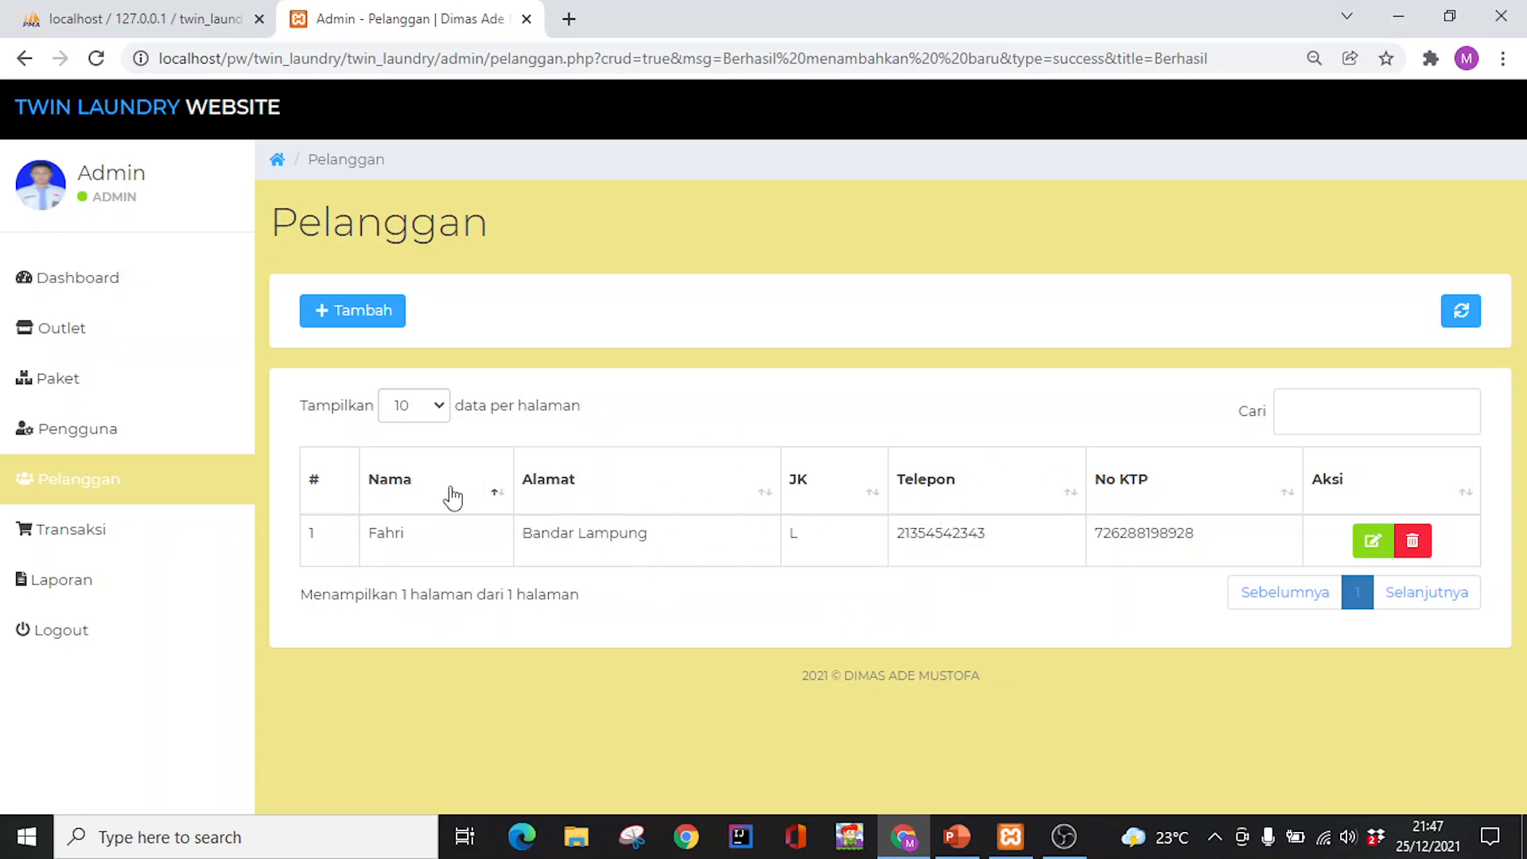
# Browse the sidebar pages and end on the empty Transaksi page
pyautogui.click(152, 451)
pyautogui.click(149, 484)
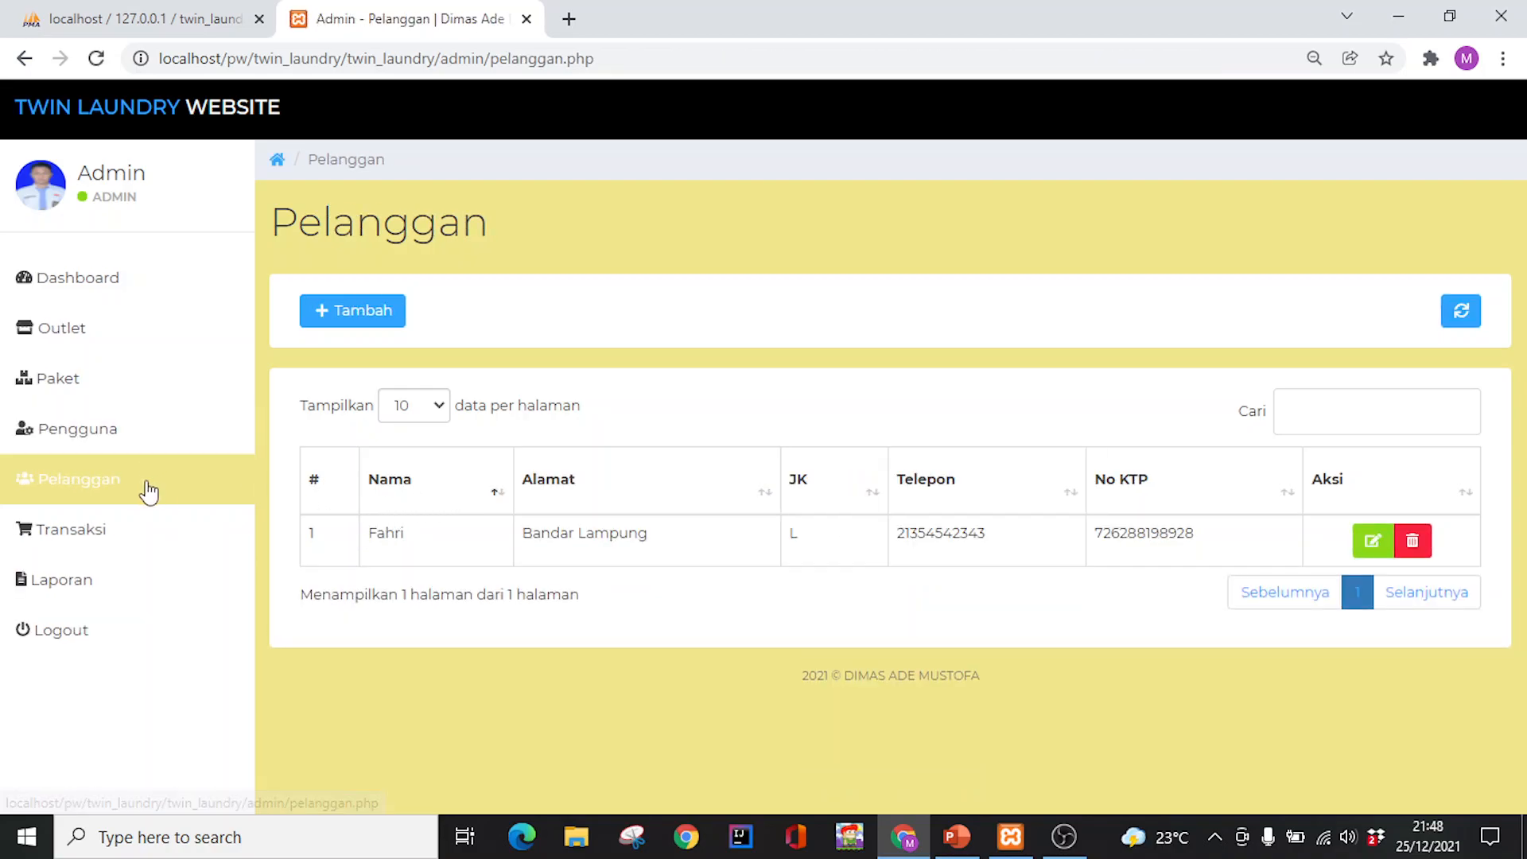
pyautogui.click(165, 537)
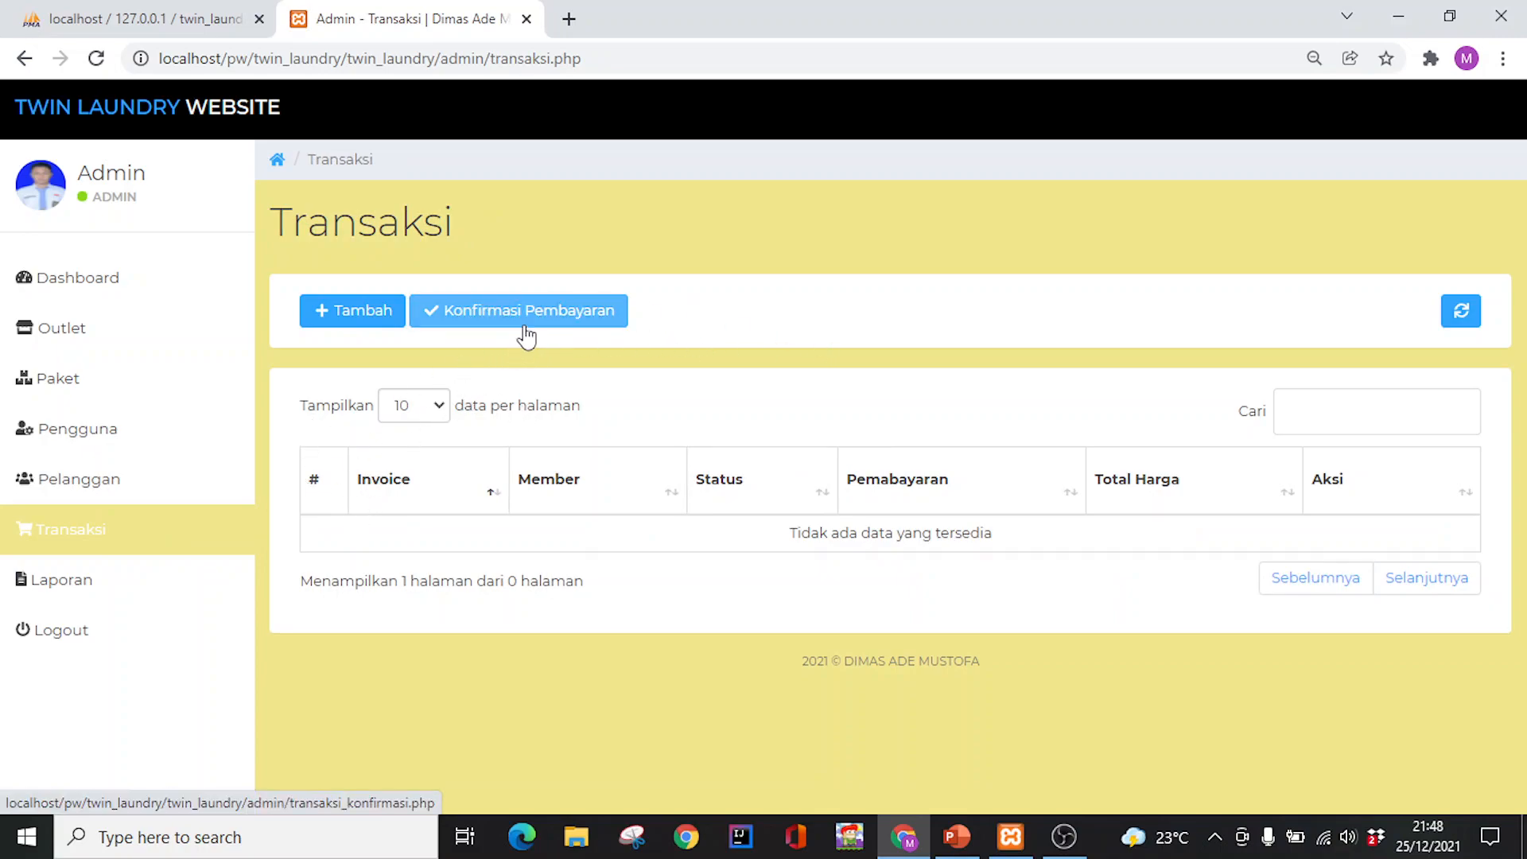
pyautogui.click(557, 322)
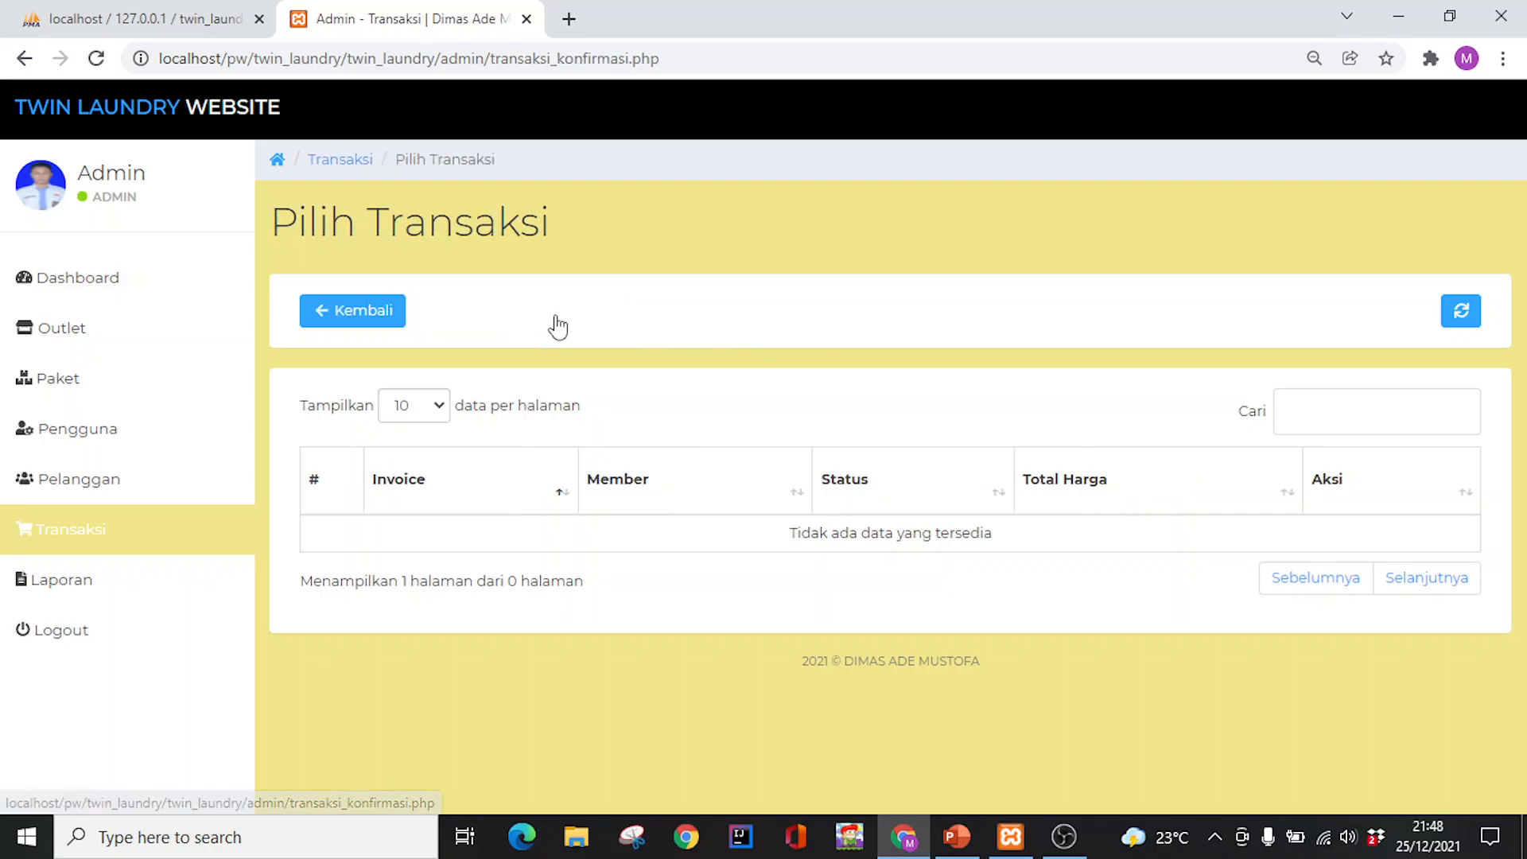
pyautogui.click(157, 484)
pyautogui.click(170, 541)
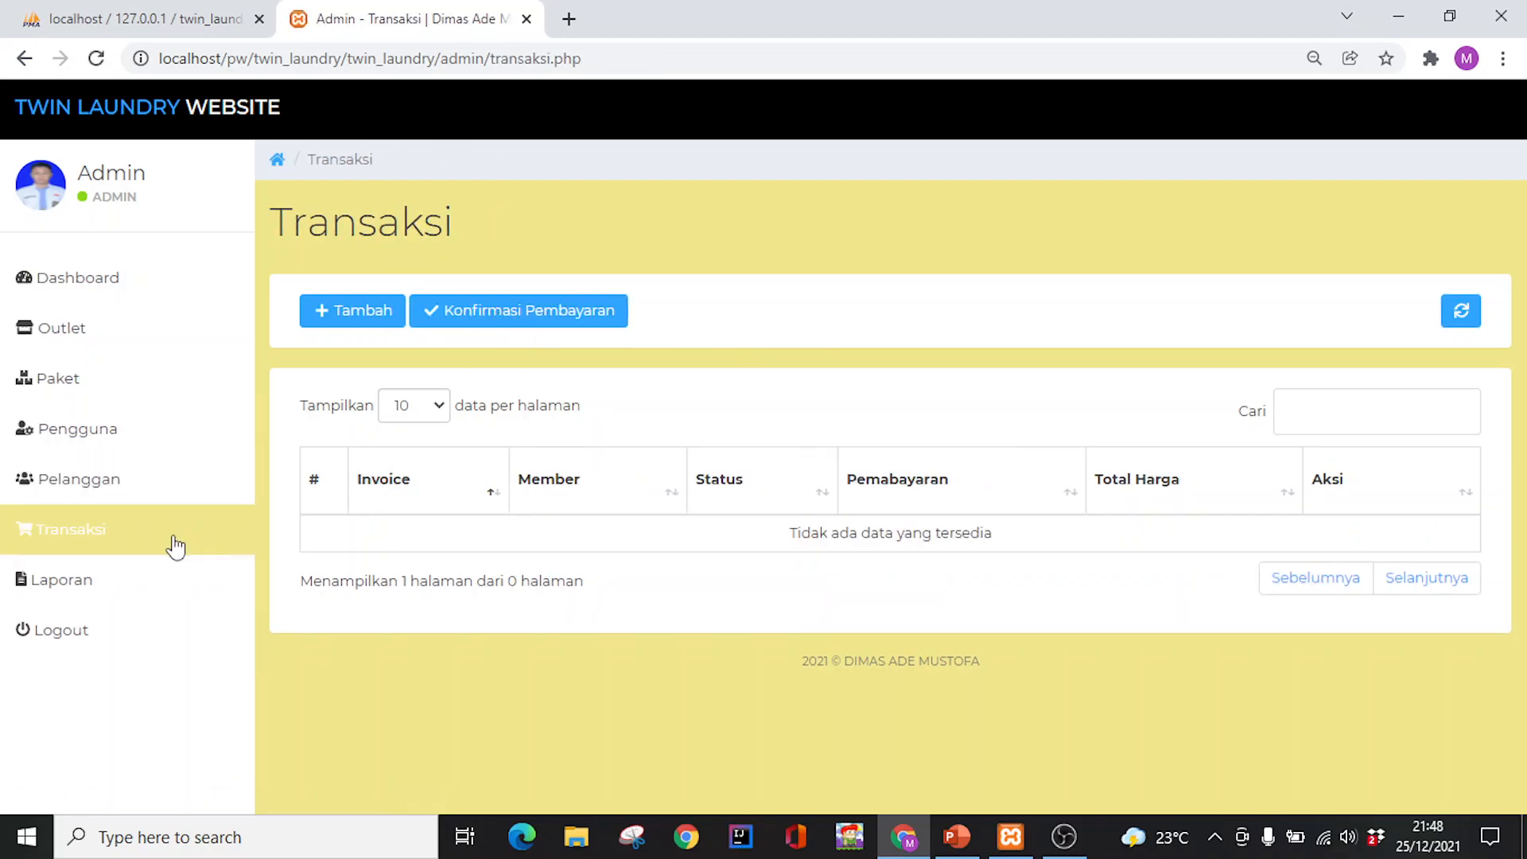
pyautogui.click(487, 318)
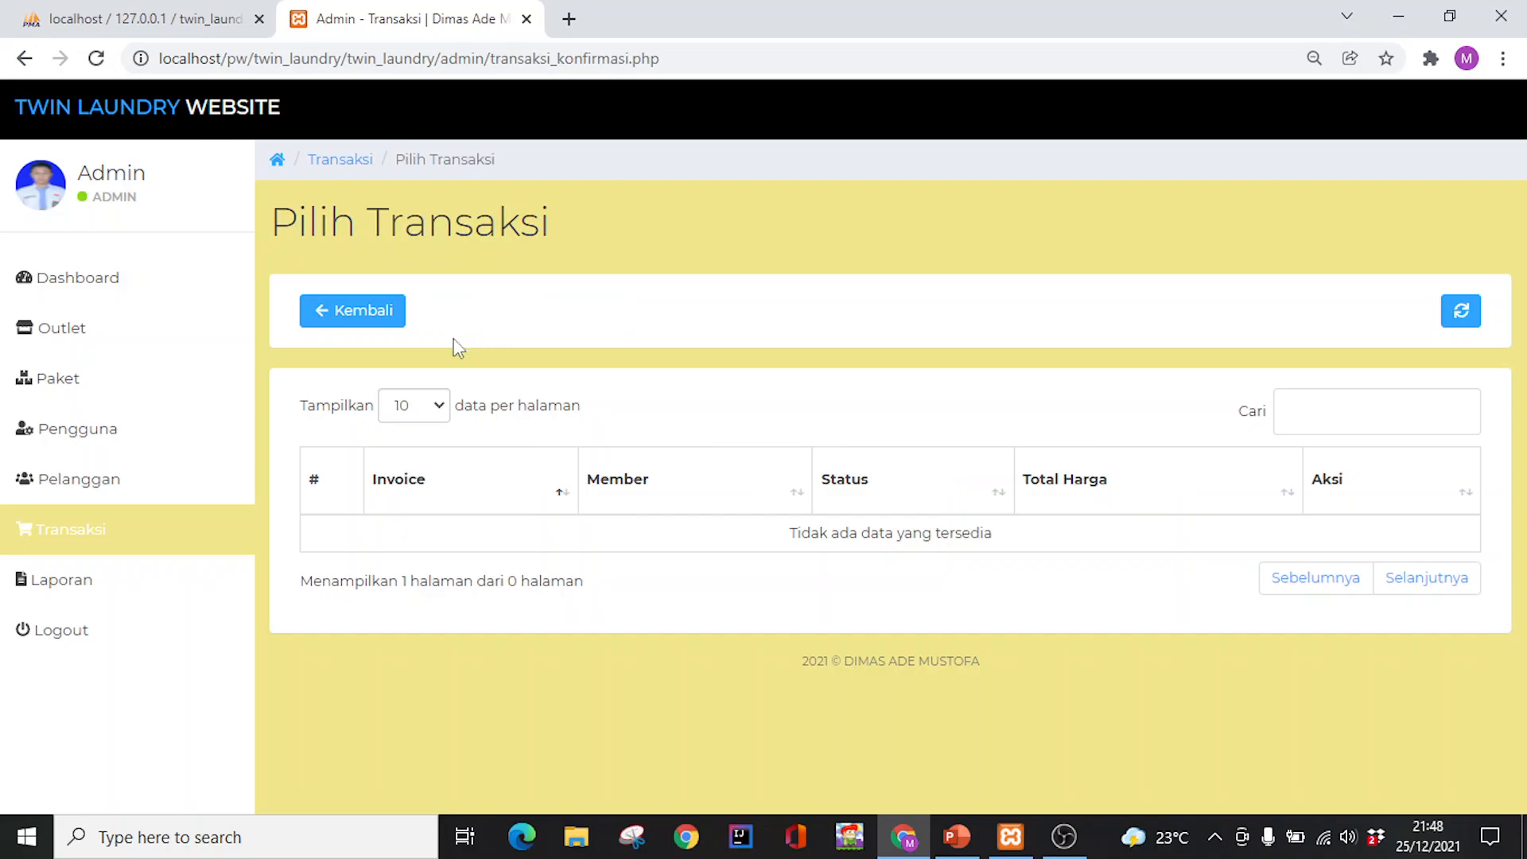
pyautogui.click(139, 436)
pyautogui.click(169, 379)
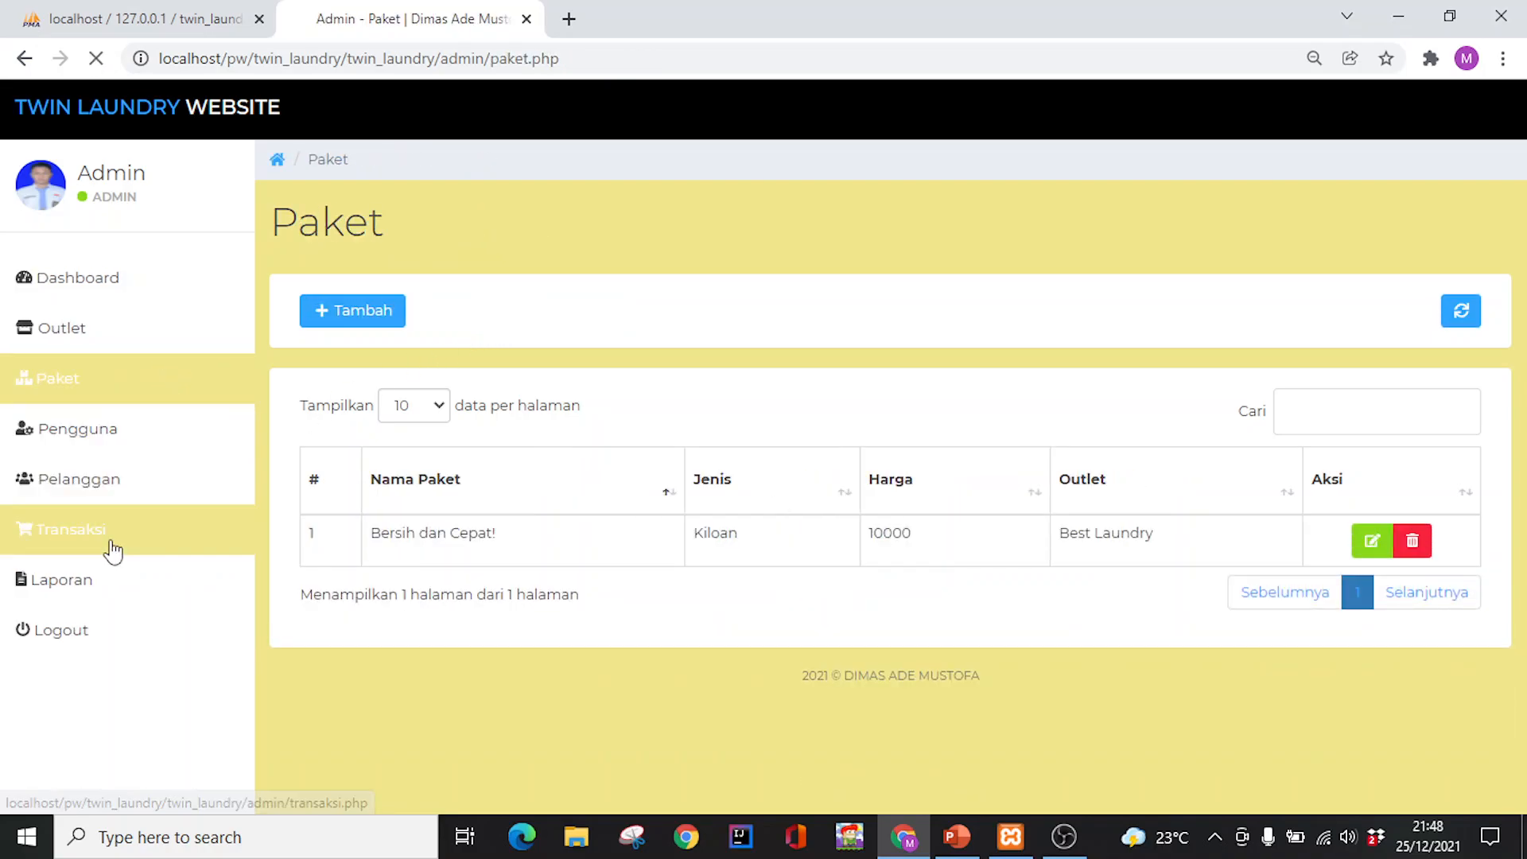
pyautogui.click(115, 544)
pyautogui.click(121, 368)
pyautogui.click(136, 330)
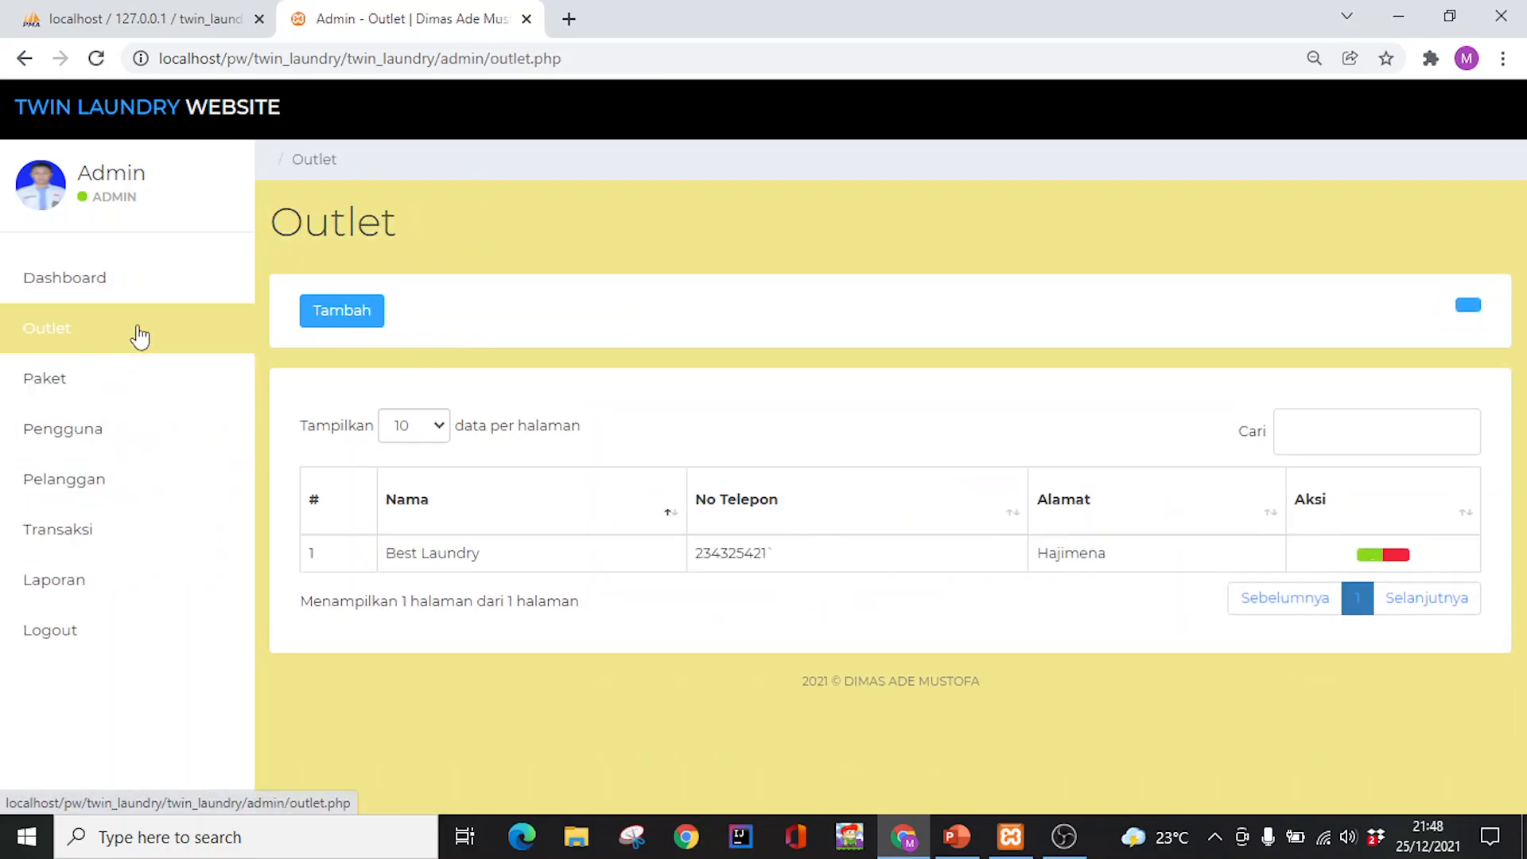
pyautogui.click(126, 482)
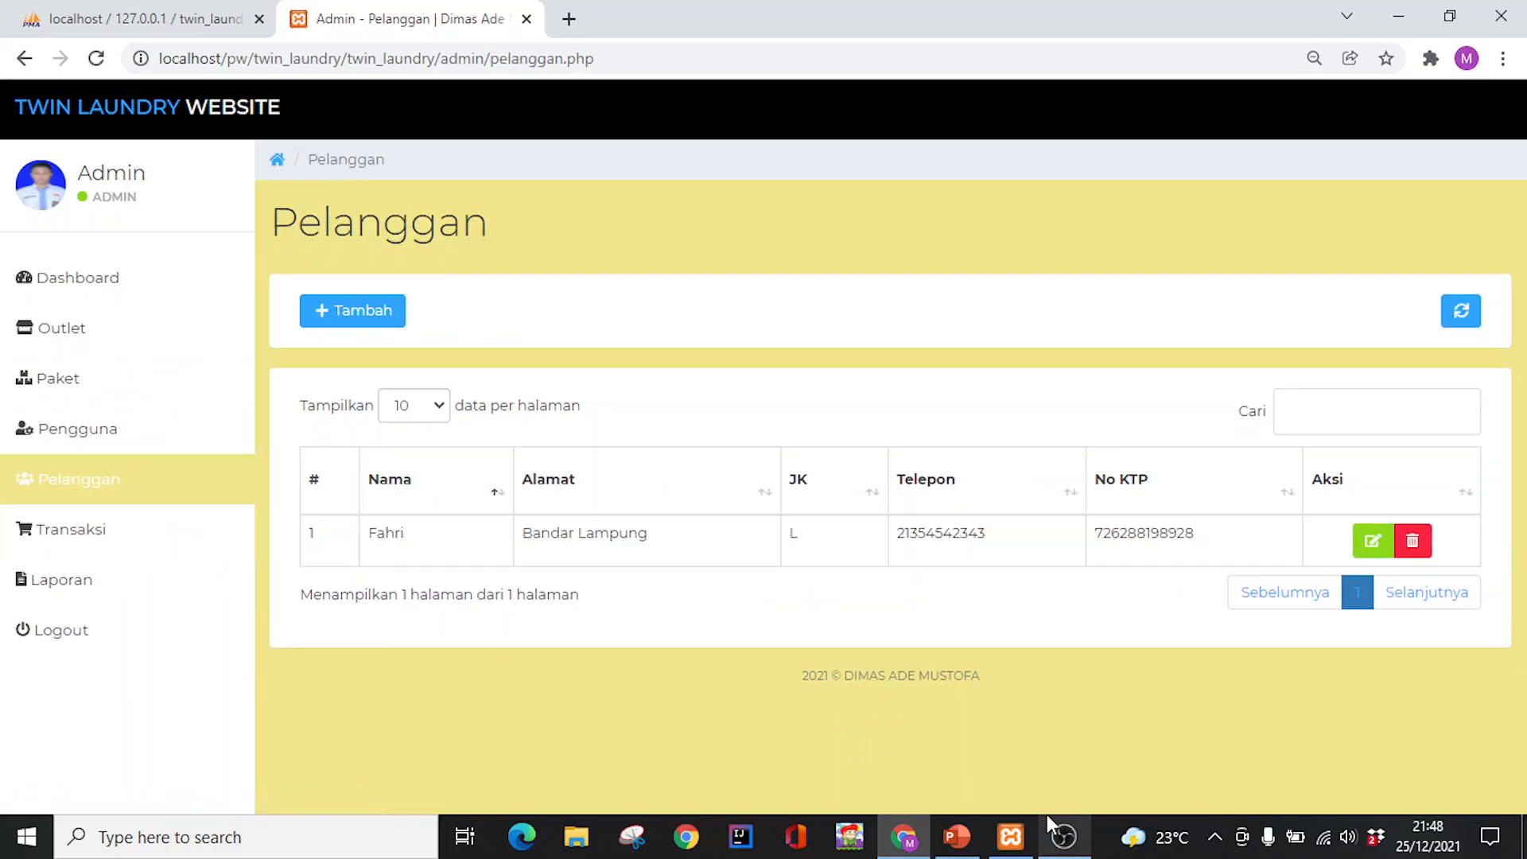
pyautogui.click(155, 529)
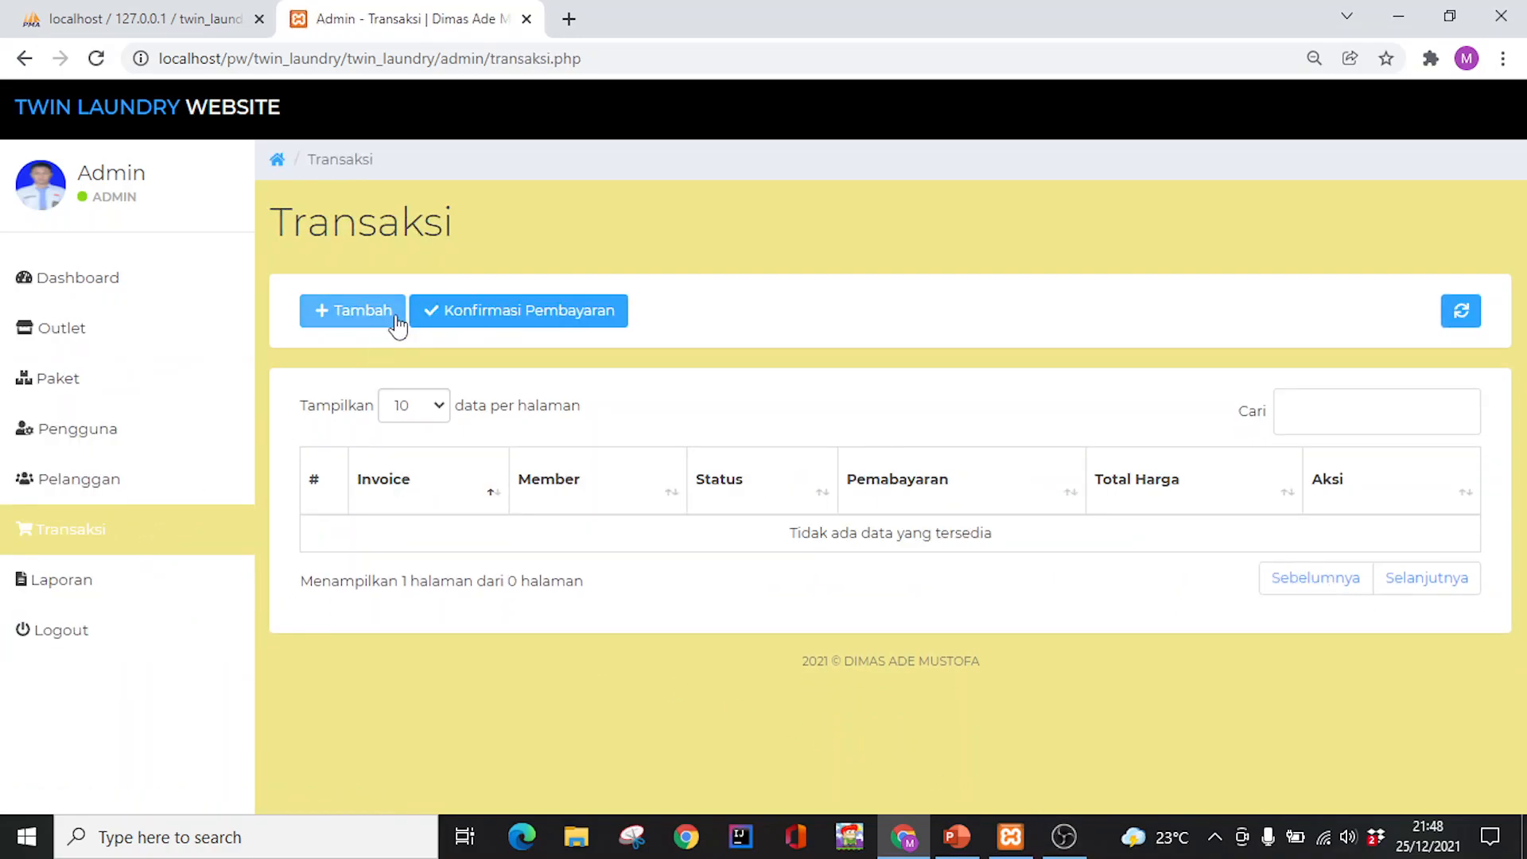
# Begin a new transaction and choose the registered customer with PILIH
pyautogui.click(358, 326)
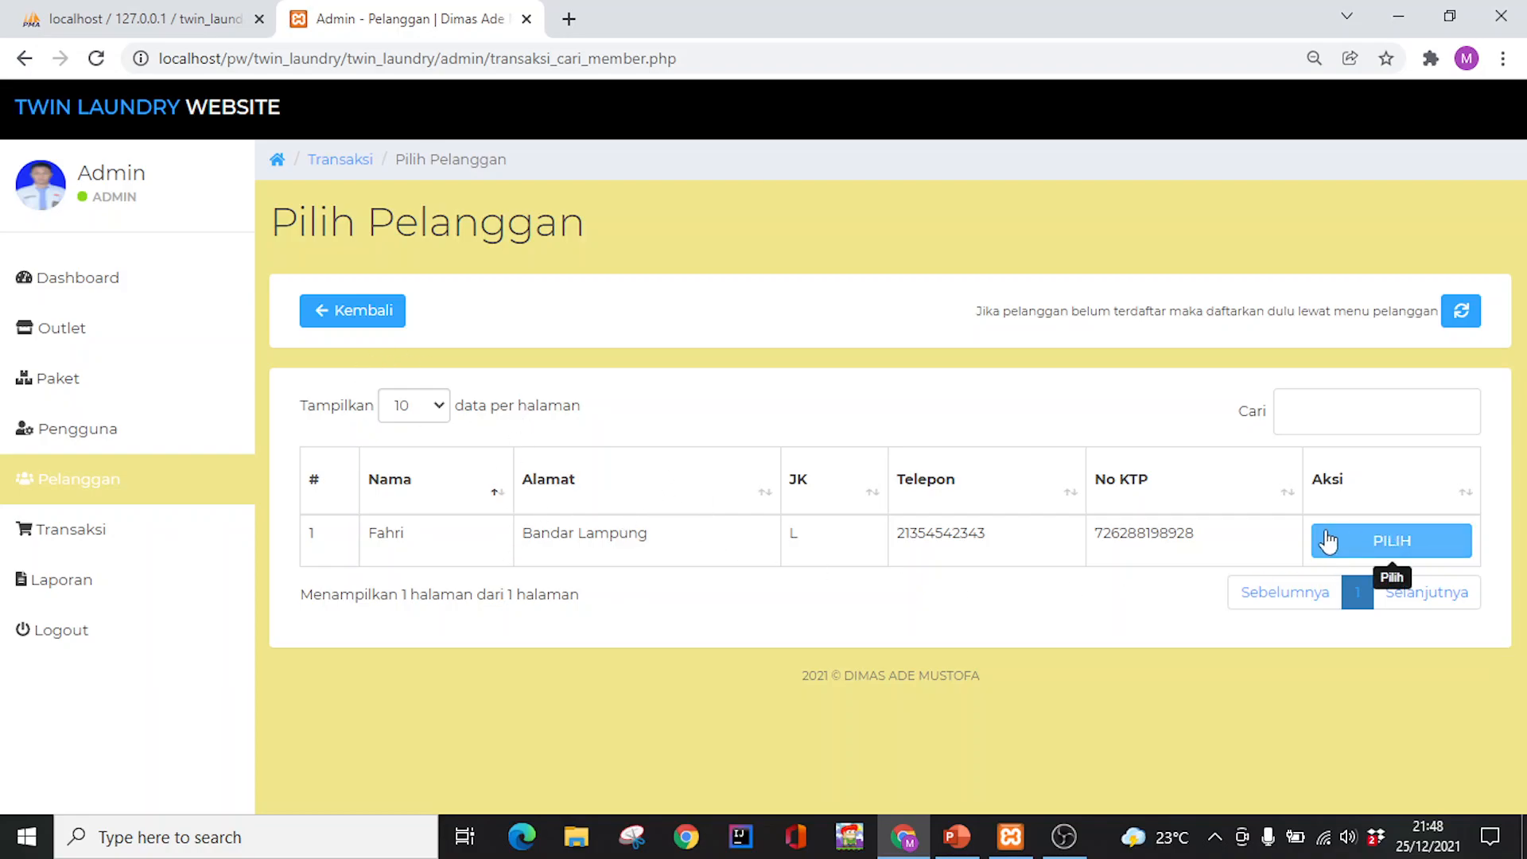
pyautogui.click(1409, 550)
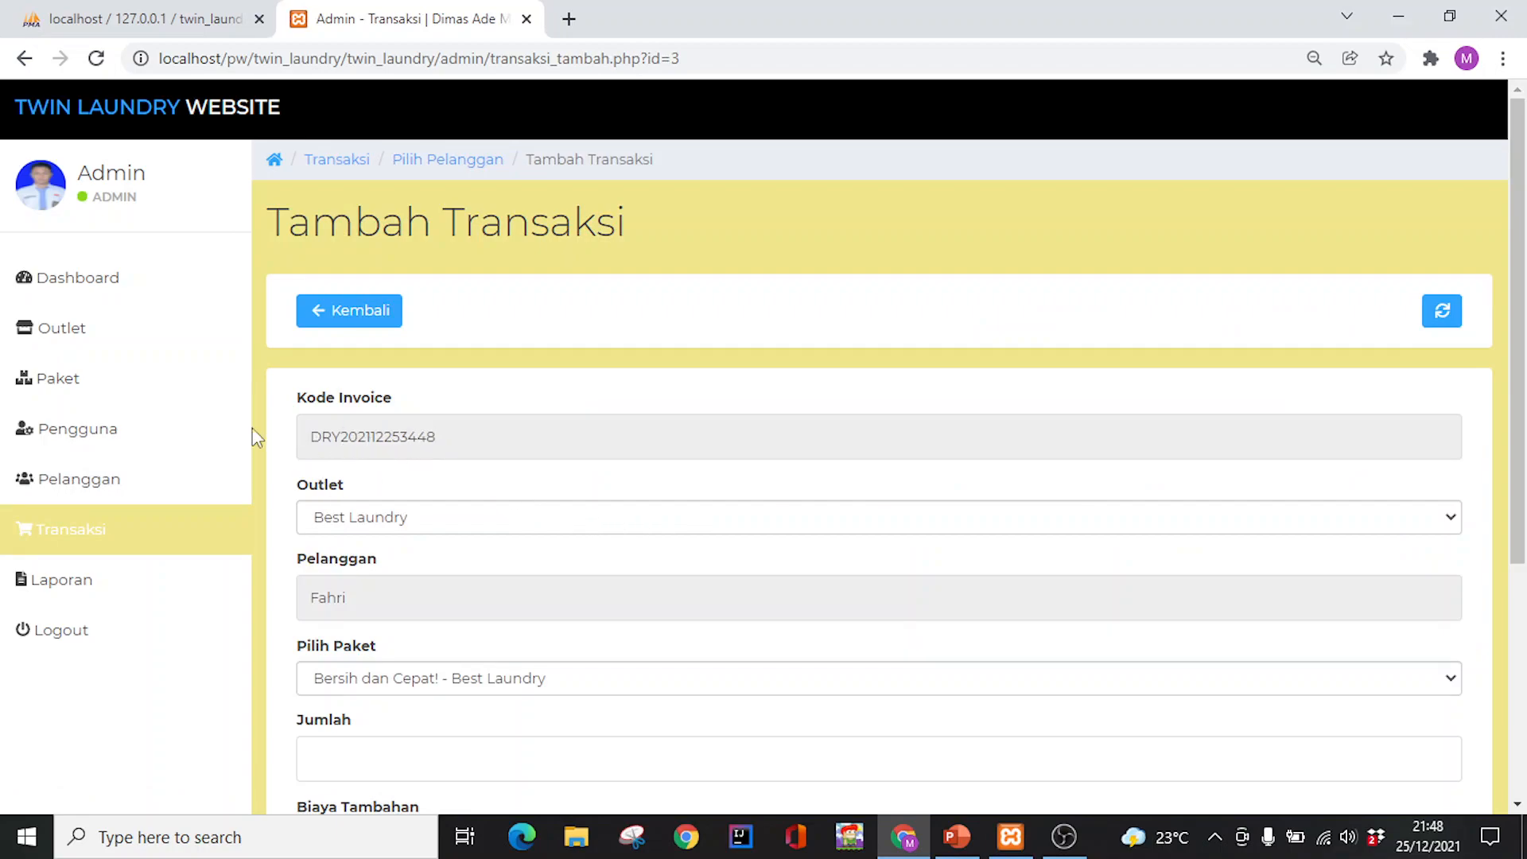
# Enter quantity 4 and extra charge 40000 on the Bersih dan Cepat! transaction form
pyautogui.scroll(-3, 461, 435)
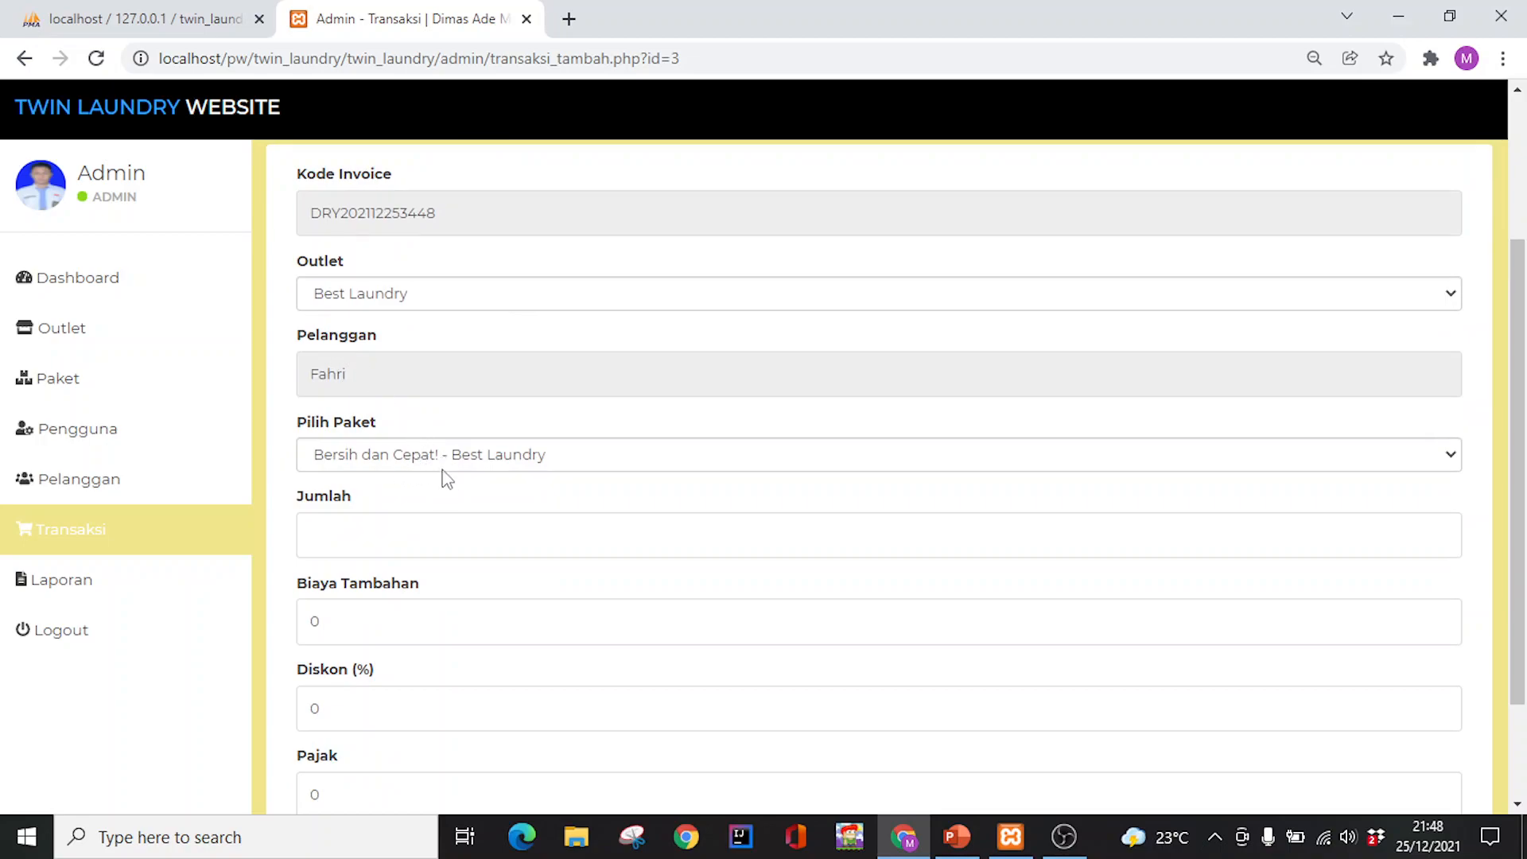
pyautogui.click(409, 543)
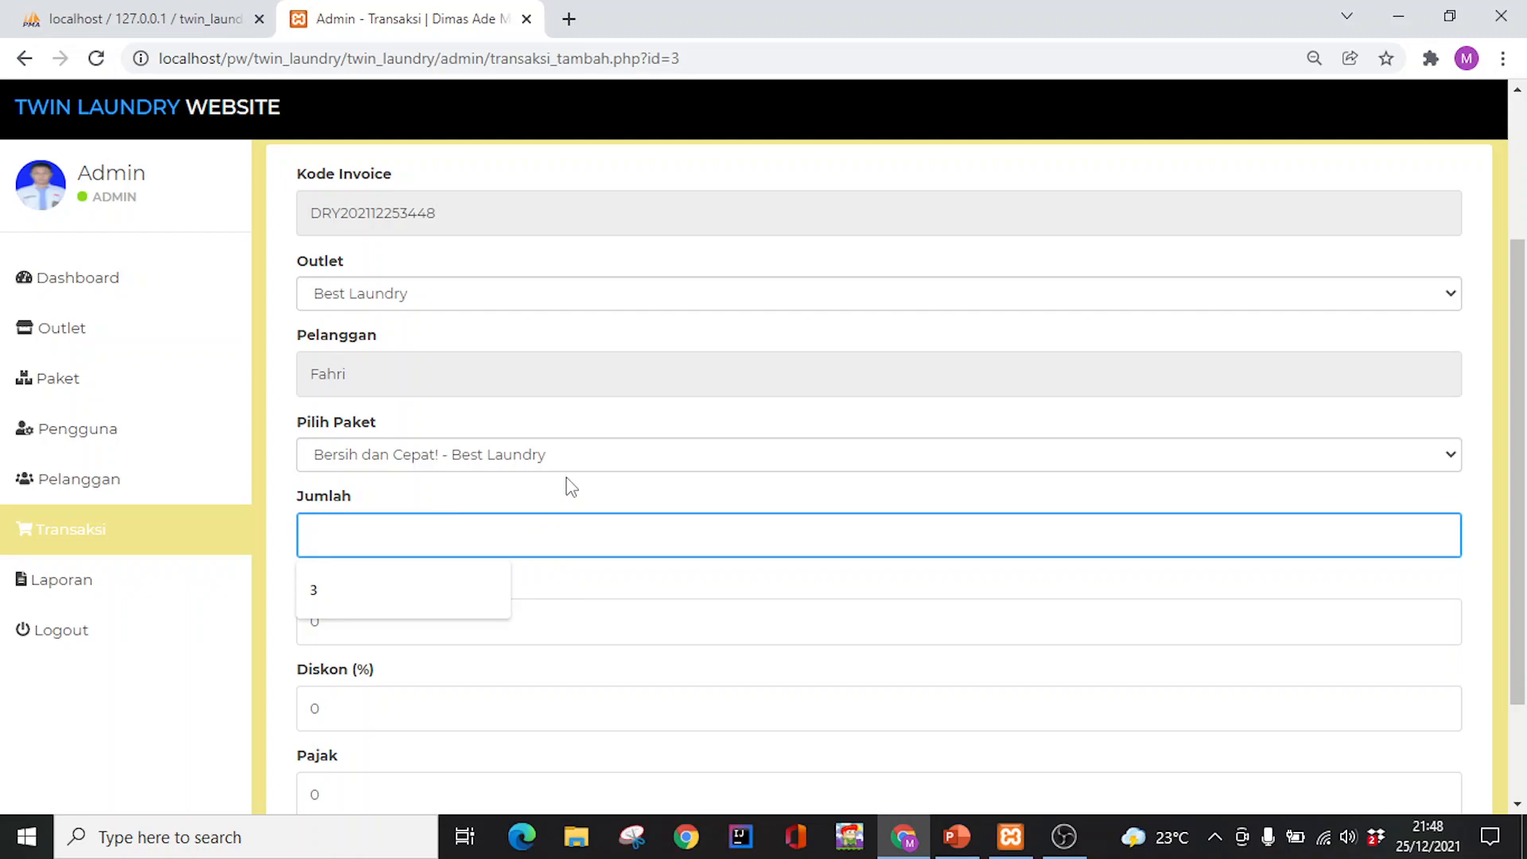
pyautogui.write('4')
pyautogui.click(406, 626)
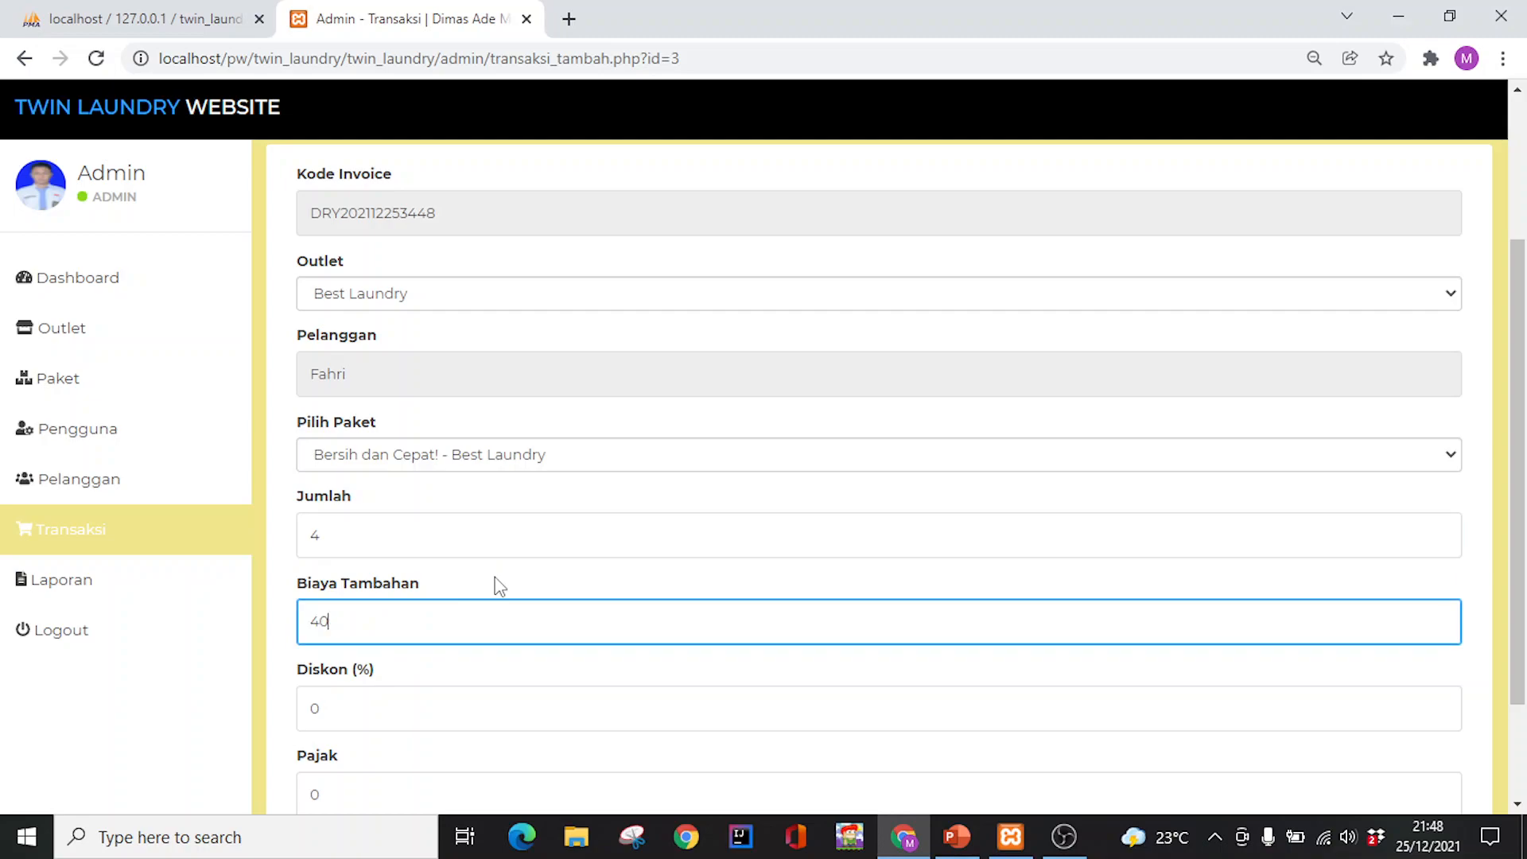
pyautogui.scroll(-2, 500, 513)
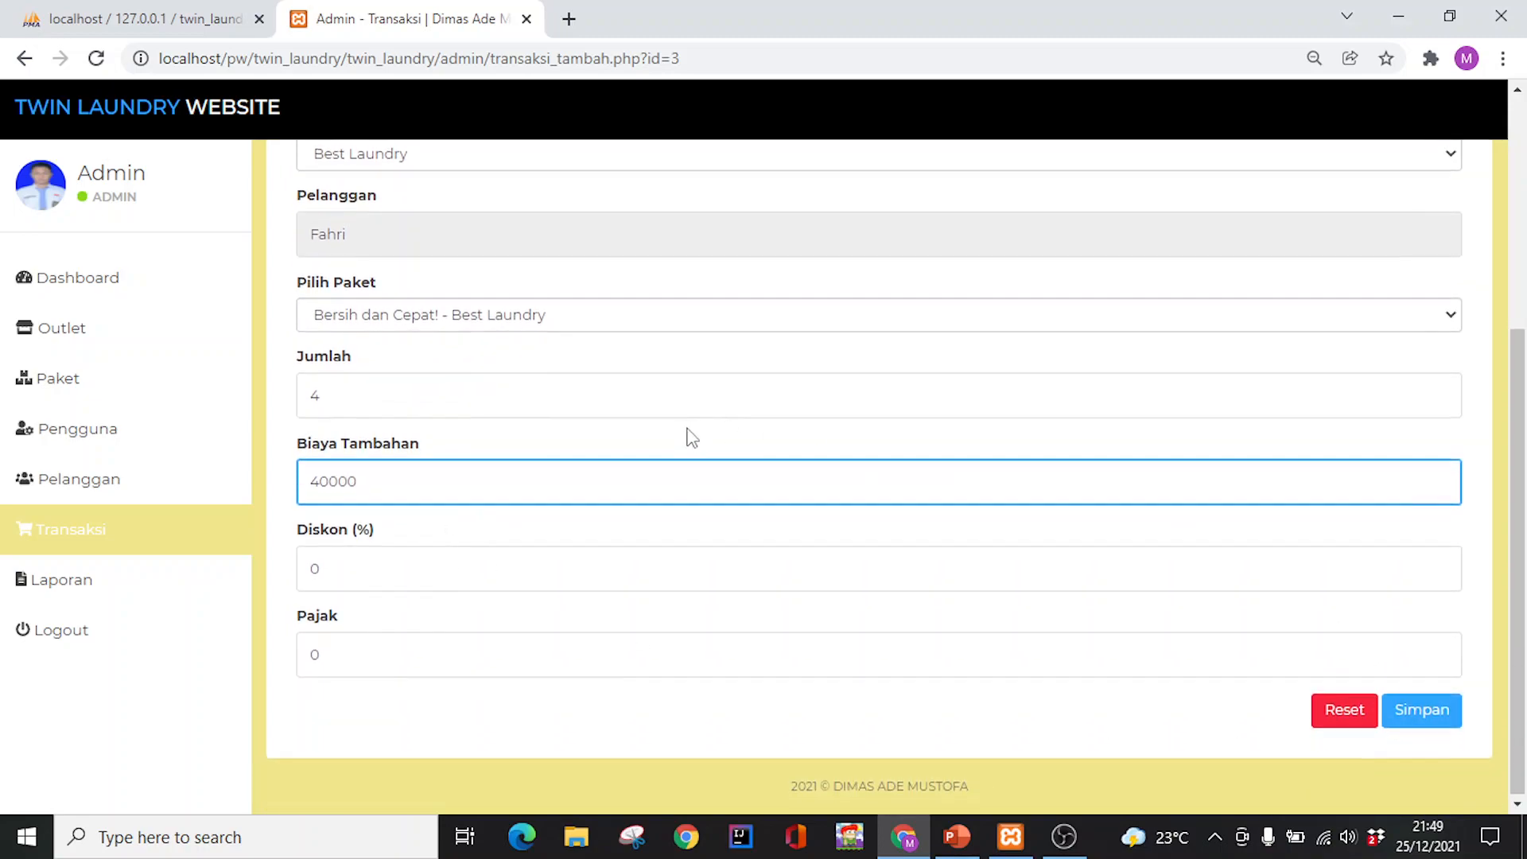
pyautogui.scroll(4, 688, 433)
pyautogui.scroll(-1, 689, 428)
pyautogui.scroll(-3, 687, 429)
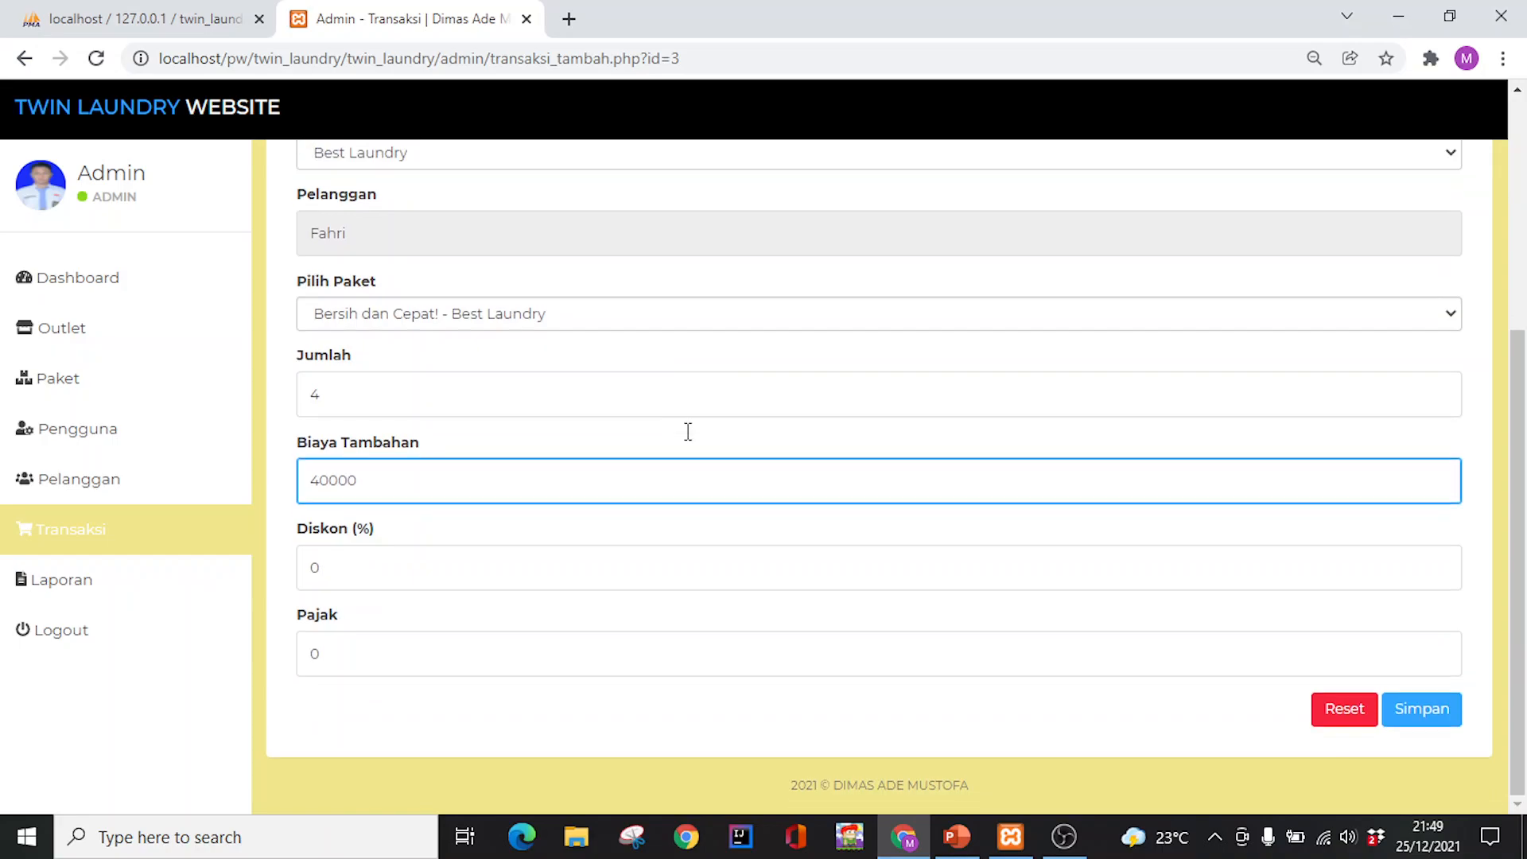
# Save the transaction, highlight its invoice code and 40000 total, then return to the Transaksi list
pyautogui.click(1422, 711)
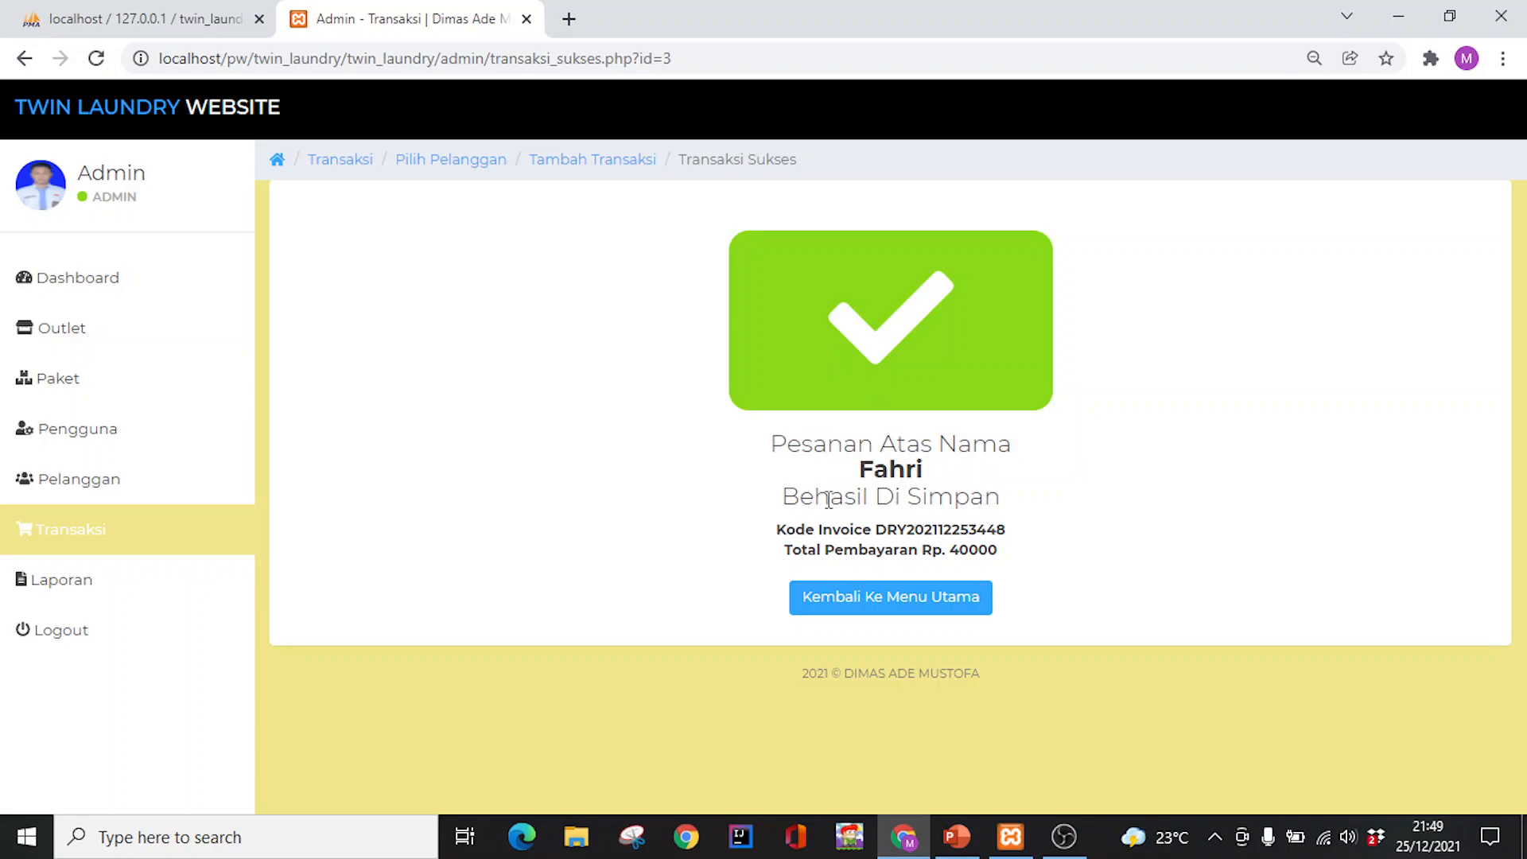
pyautogui.moveTo(795, 530); pyautogui.dragTo(1012, 536)
pyautogui.moveTo(780, 559); pyautogui.dragTo(972, 550)
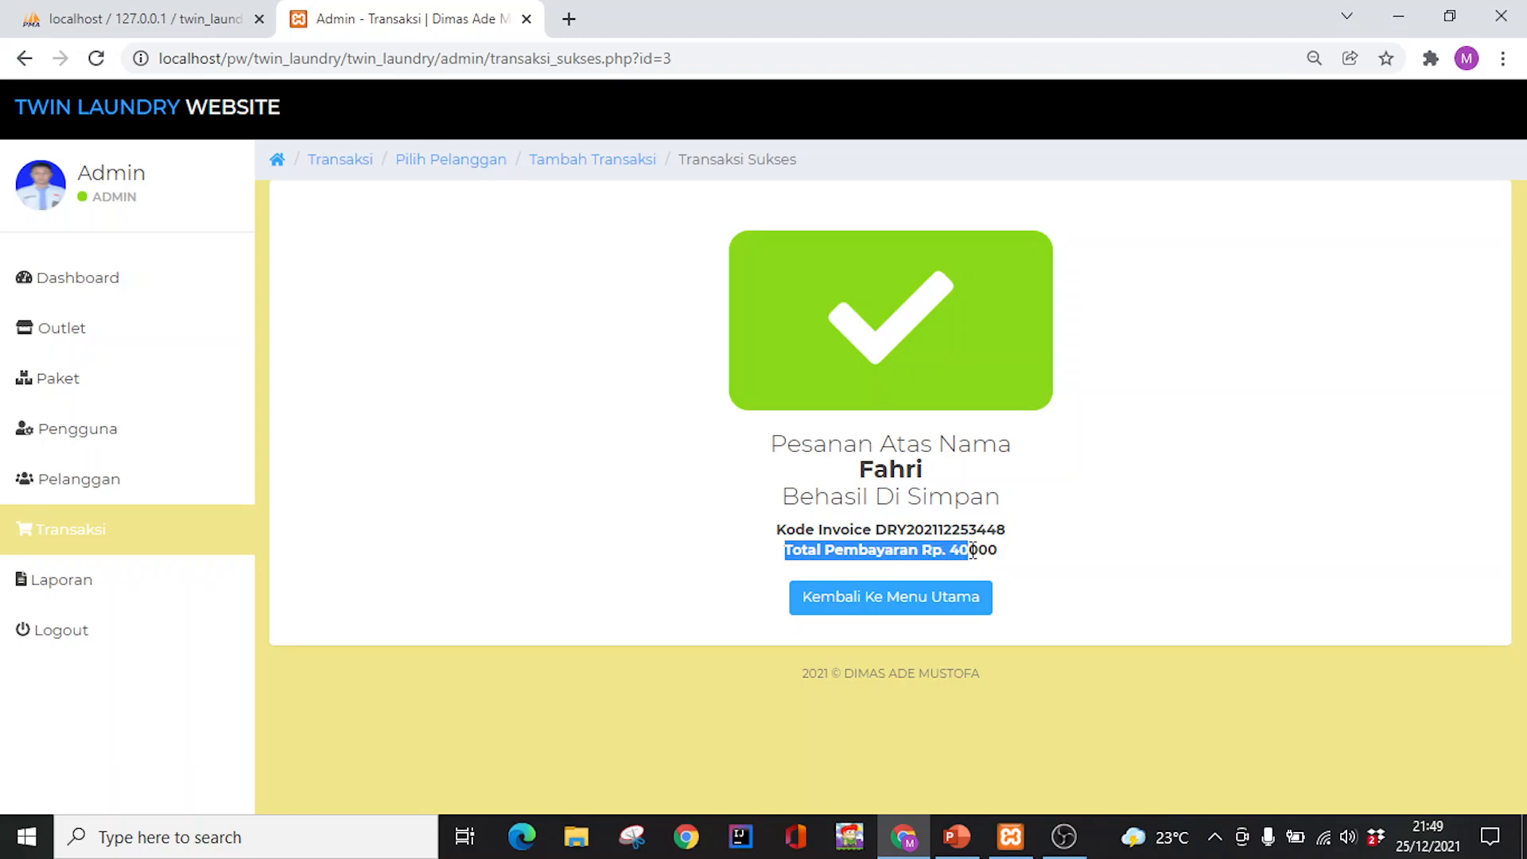
pyautogui.click(937, 614)
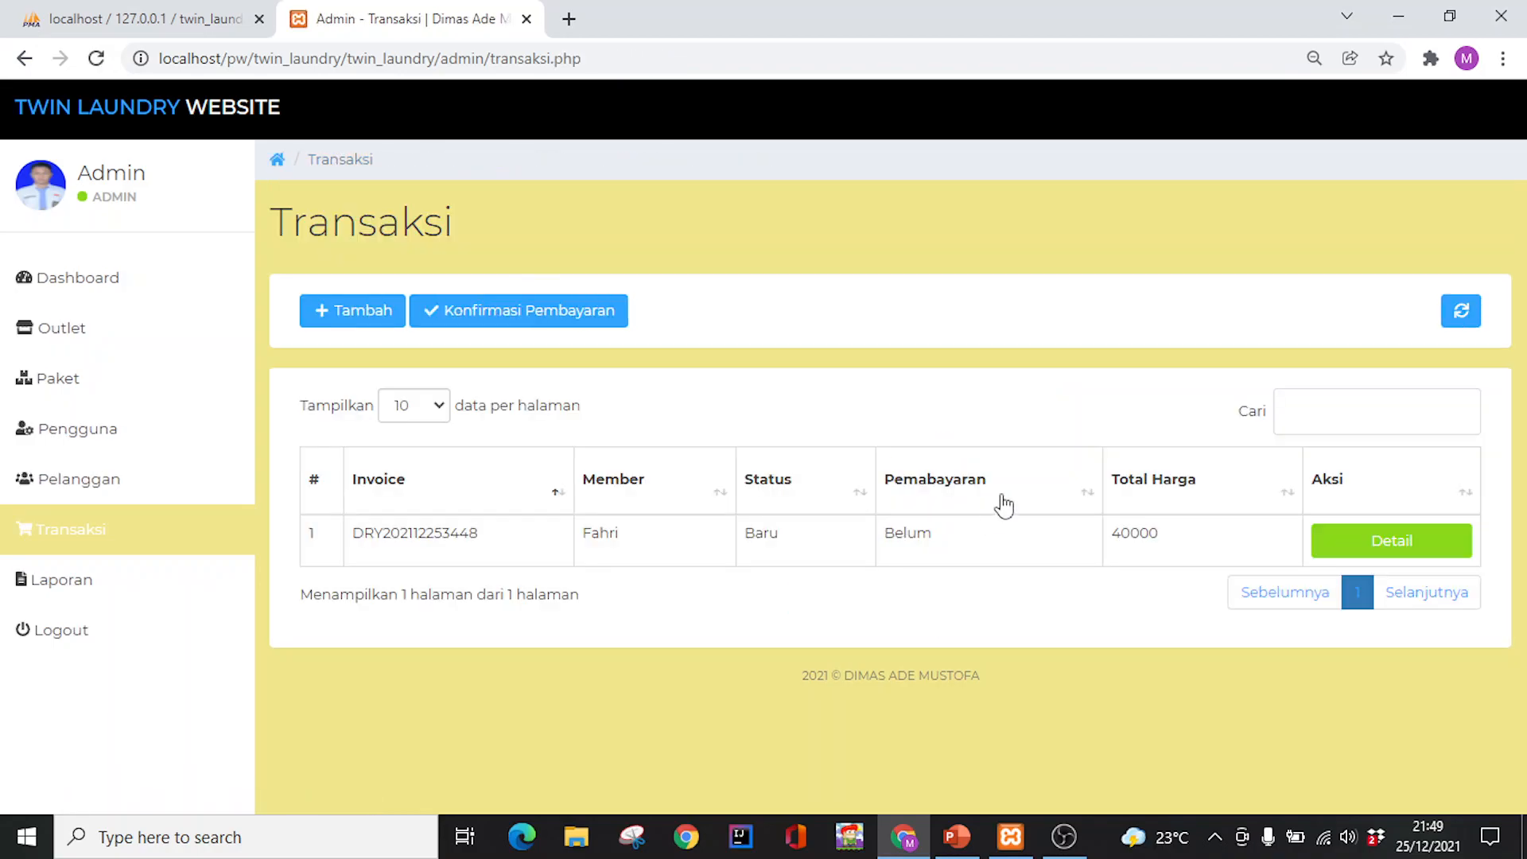
# Pay the customer's 40000 invoice with 50000 through Konfirmasi Pembayaran
pyautogui.click(525, 322)
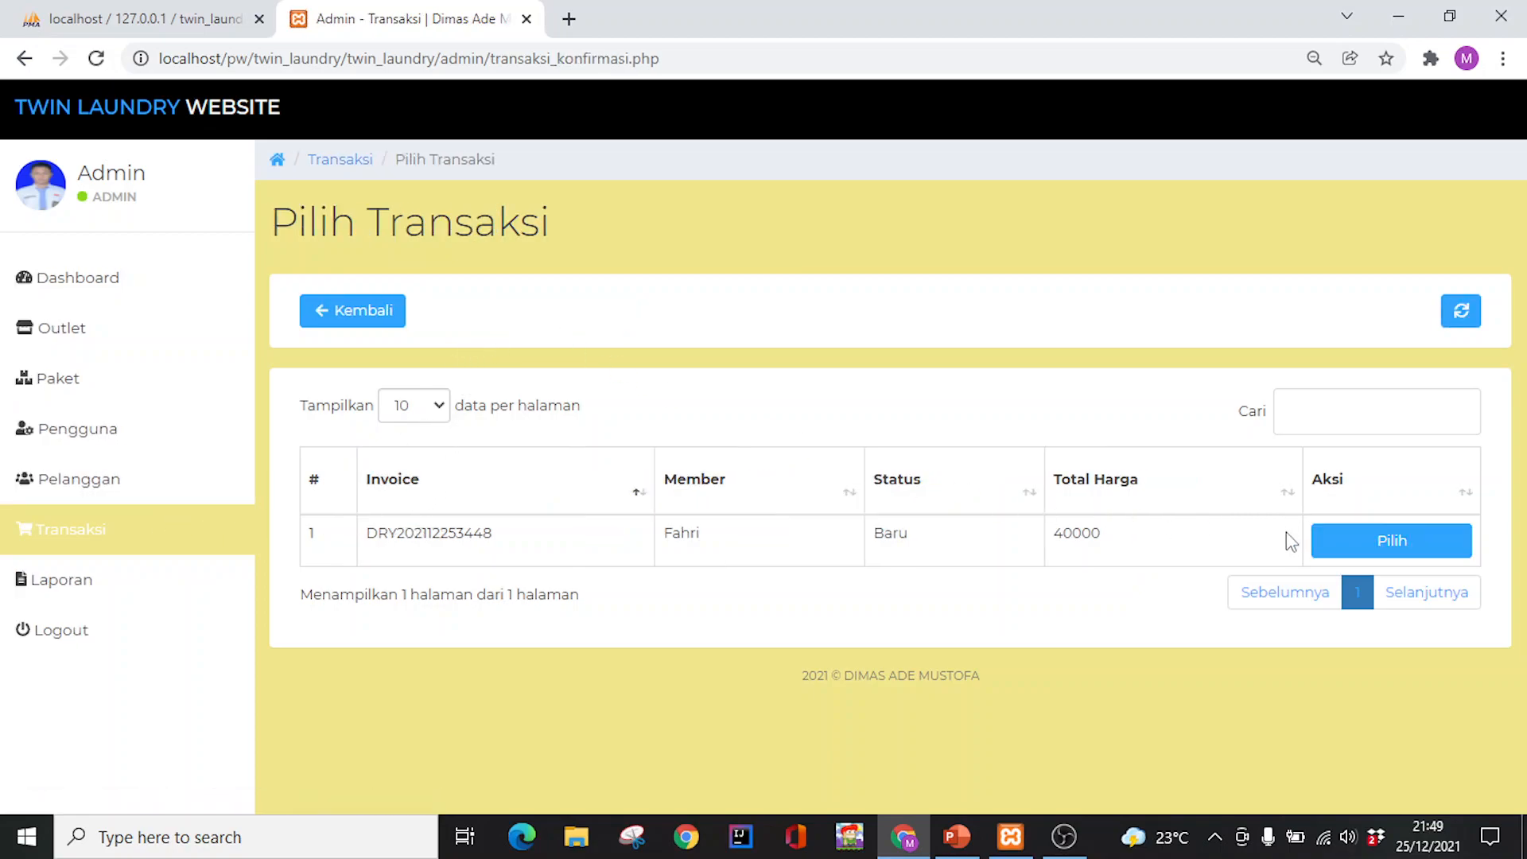
pyautogui.click(1347, 540)
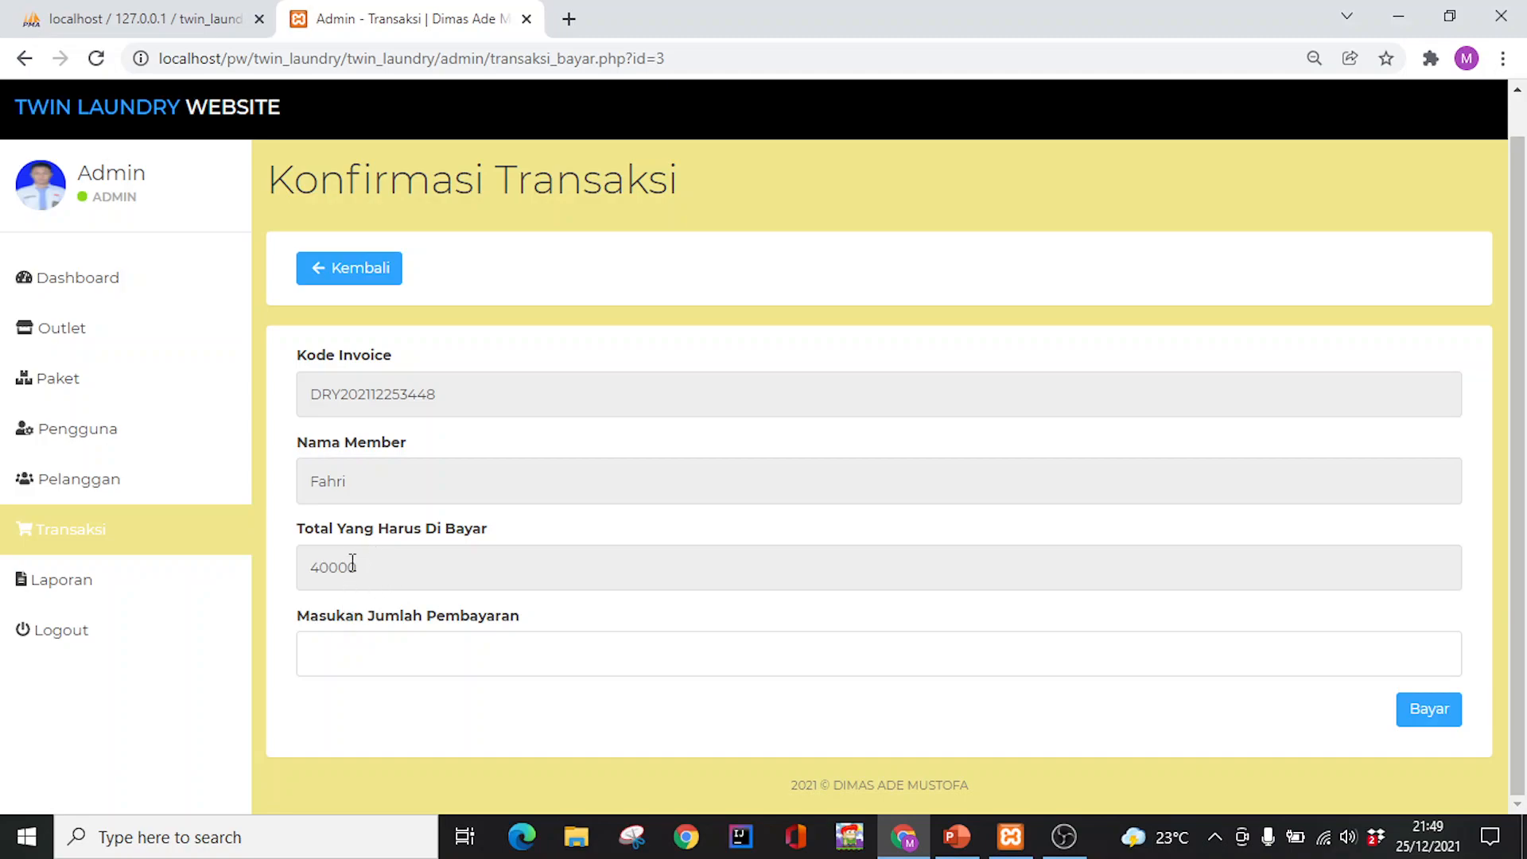
pyautogui.click(367, 657)
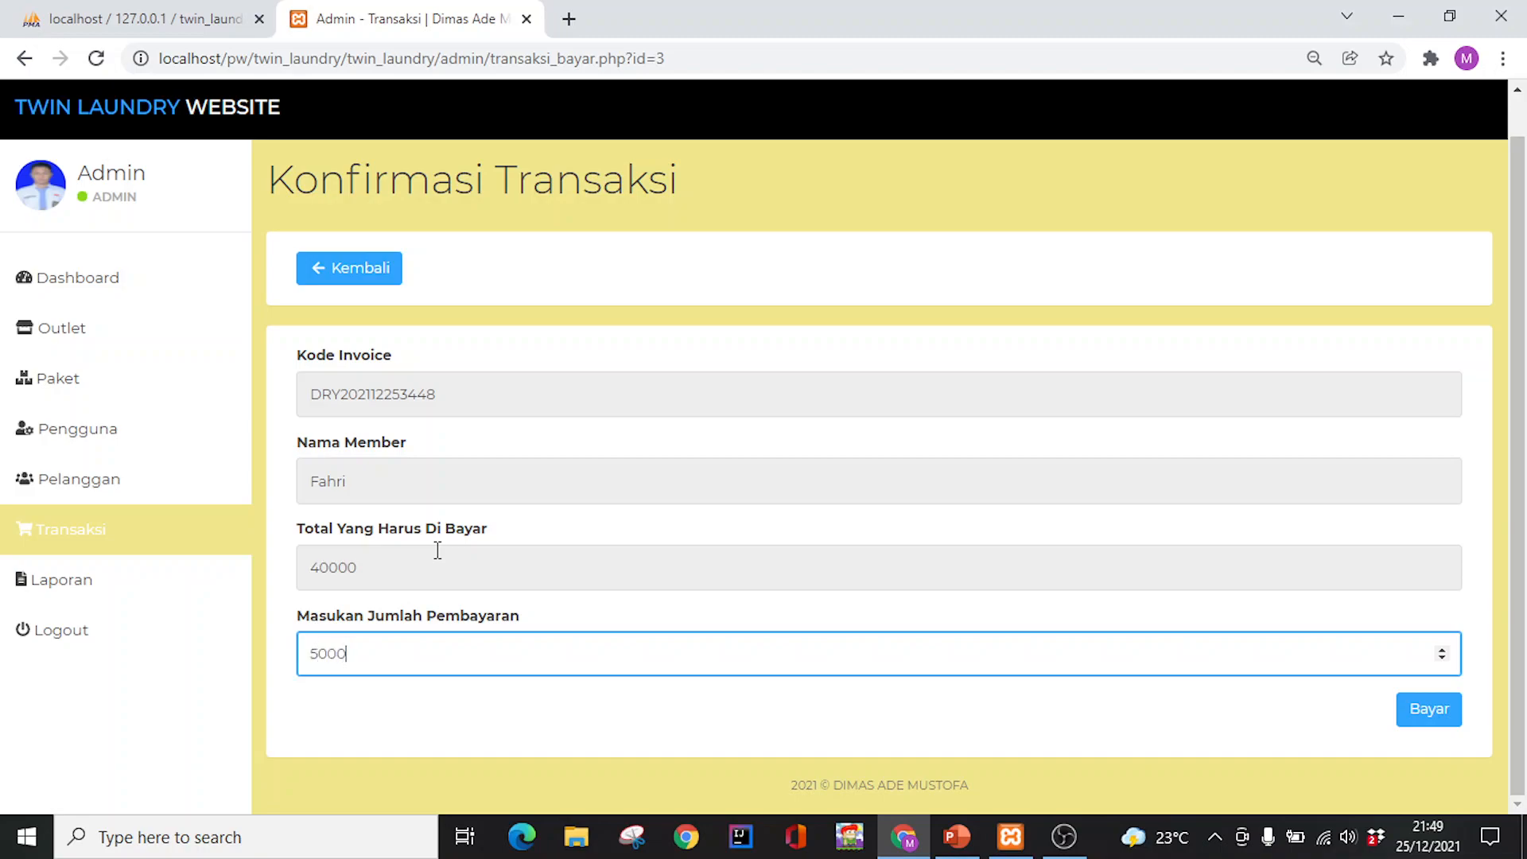
pyautogui.click(1442, 718)
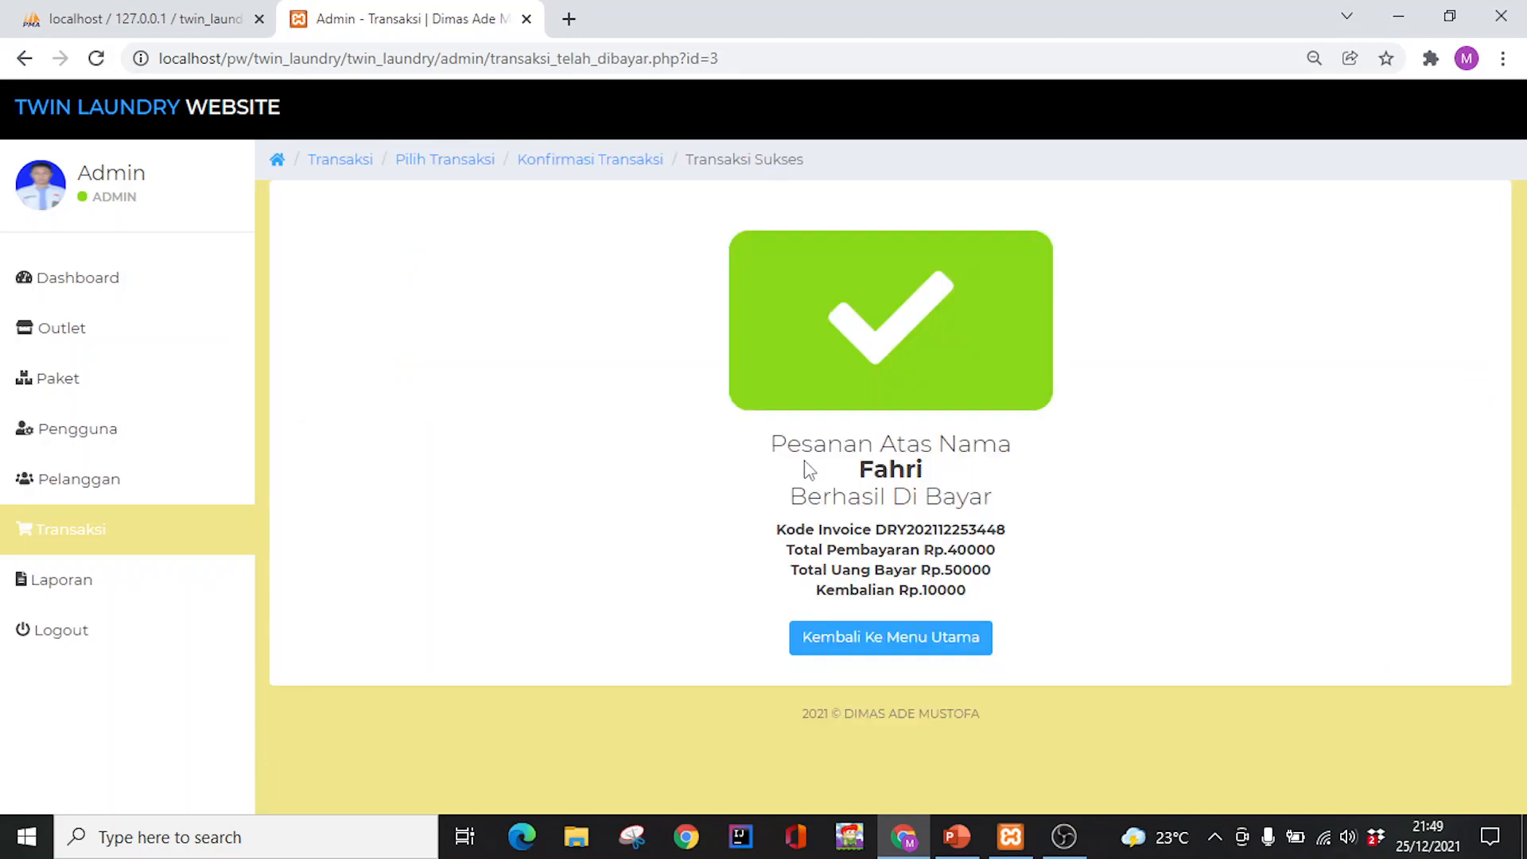
# Highlight the invoice code, 50000 paid and Rp.10000 Kembalian lines on the confirmation
pyautogui.moveTo(793, 528); pyautogui.dragTo(860, 529)
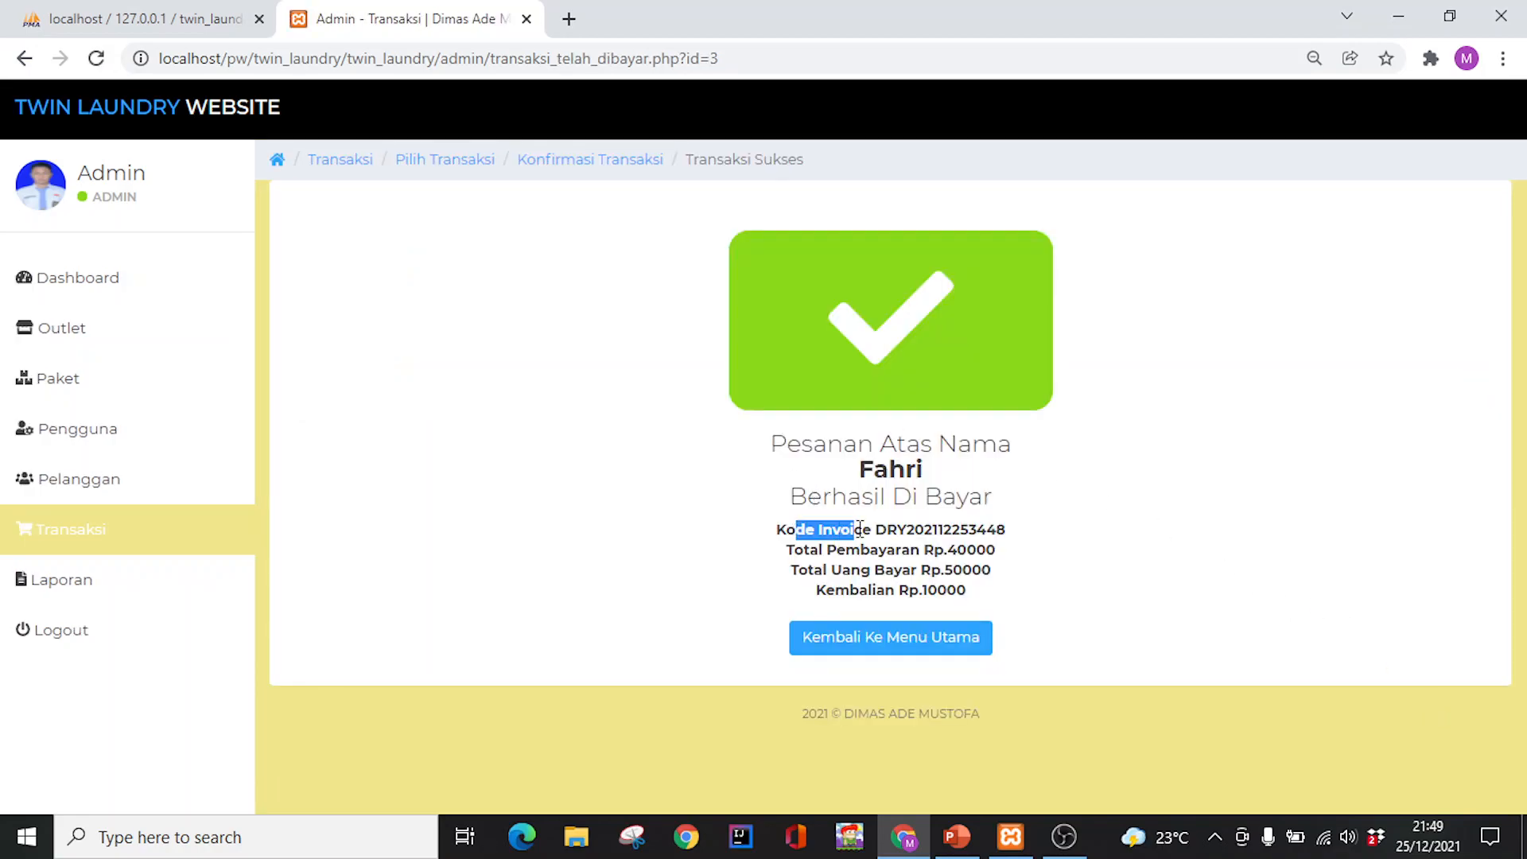
pyautogui.click(1062, 539)
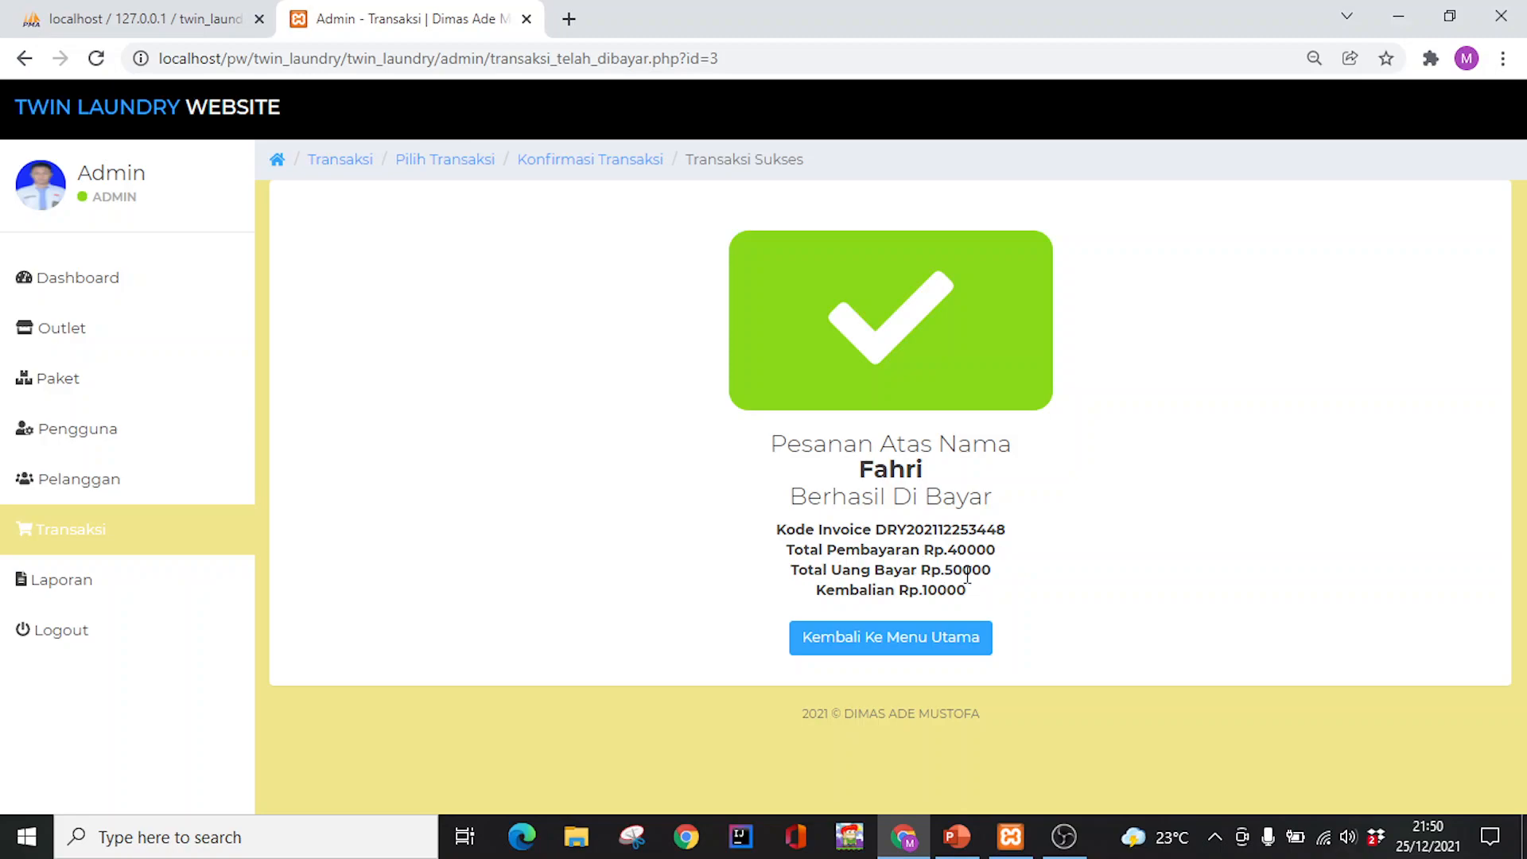
pyautogui.moveTo(820, 595); pyautogui.dragTo(911, 594)
pyautogui.click(977, 598)
pyautogui.moveTo(946, 570); pyautogui.dragTo(1009, 573)
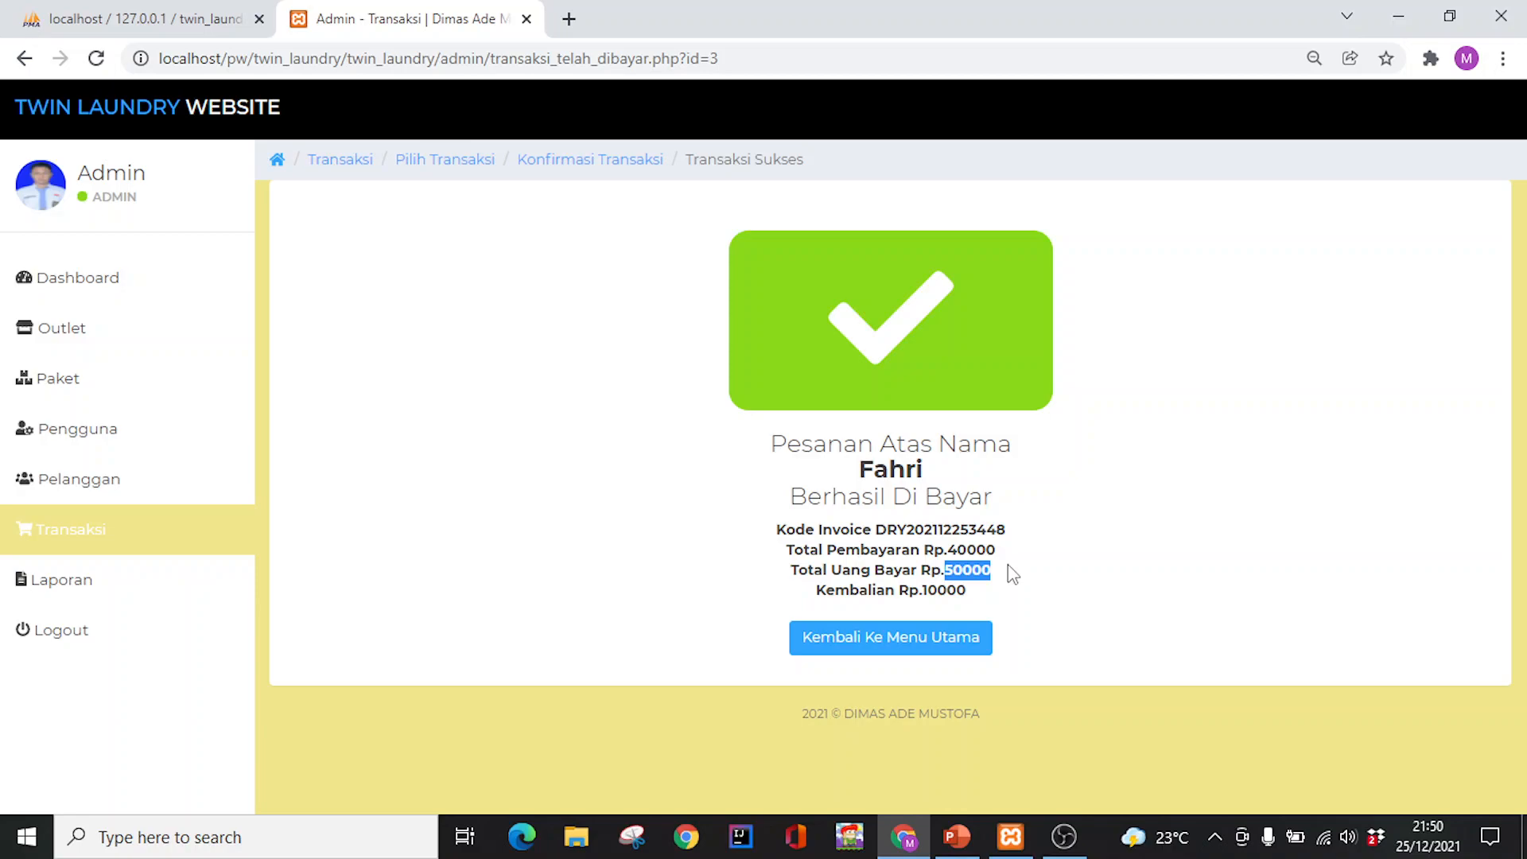
pyautogui.click(984, 593)
pyautogui.moveTo(817, 604); pyautogui.dragTo(841, 598)
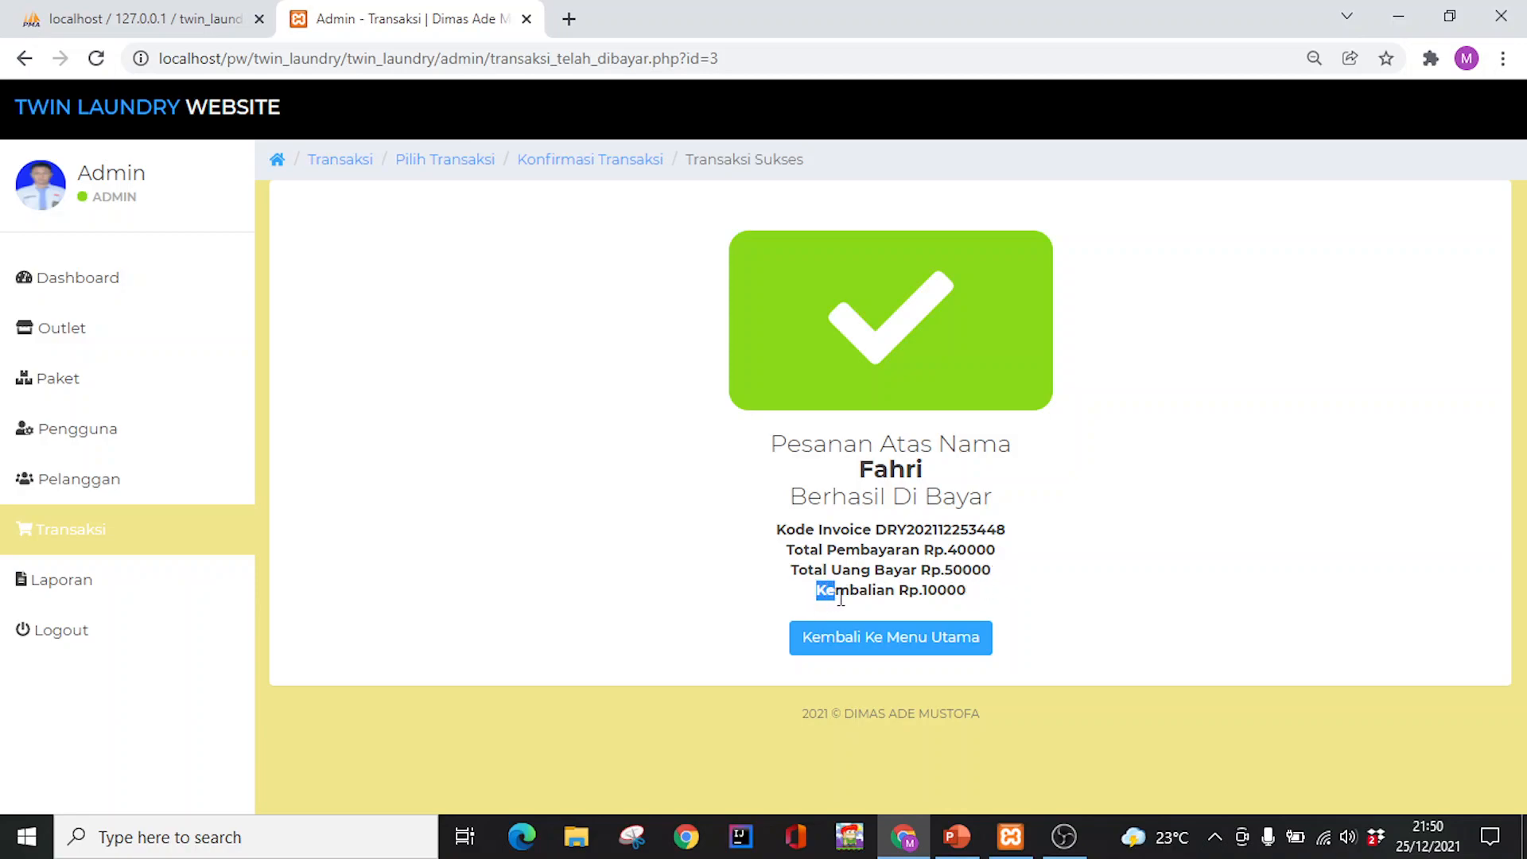
pyautogui.click(994, 599)
# Return to the list and open the admin Laporan page showing Rp. 40000 income
pyautogui.click(873, 633)
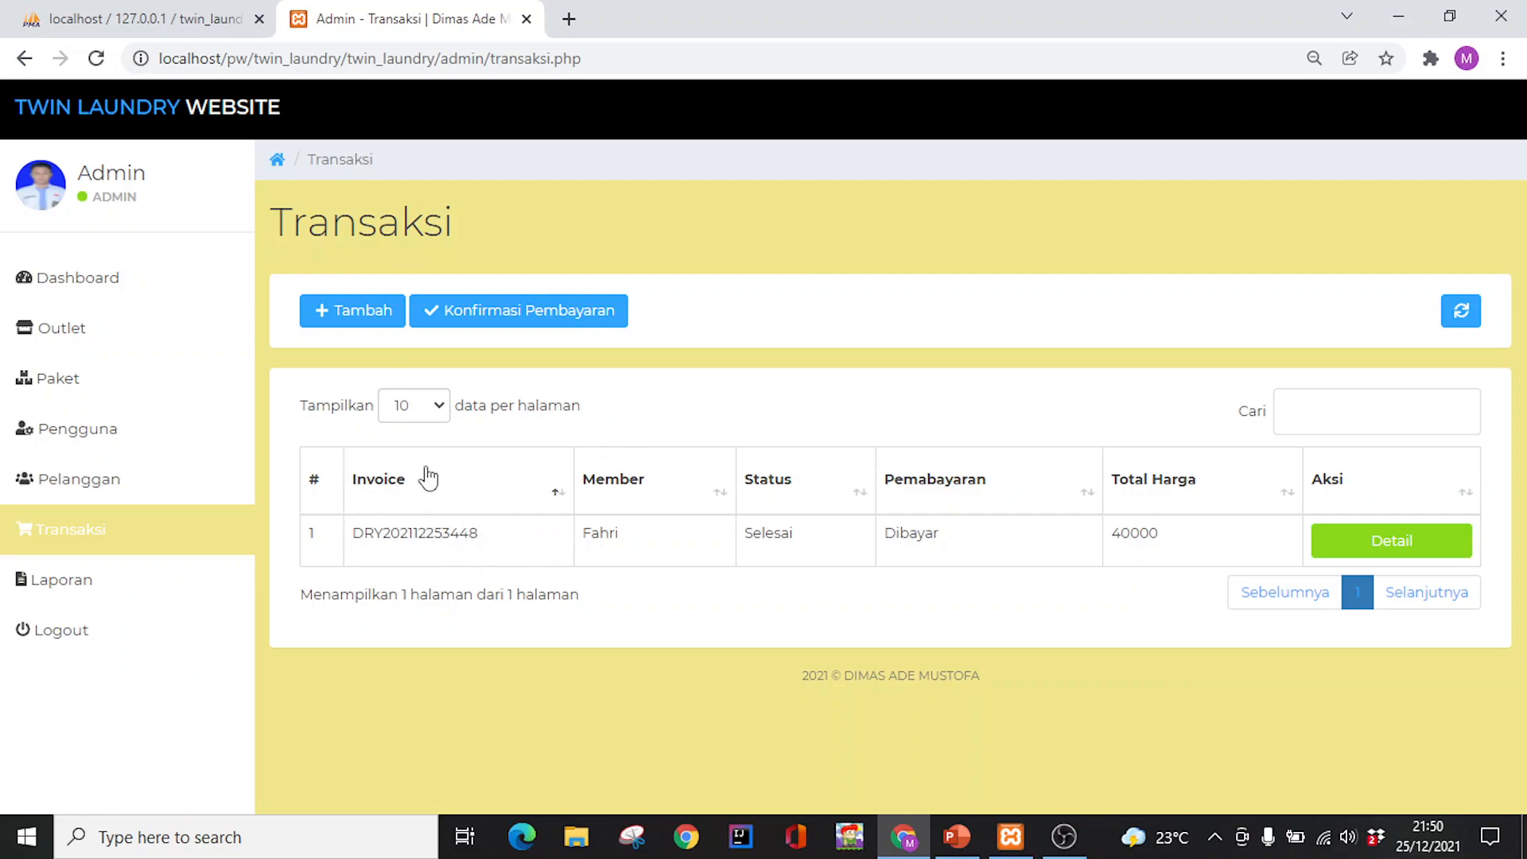
pyautogui.click(109, 590)
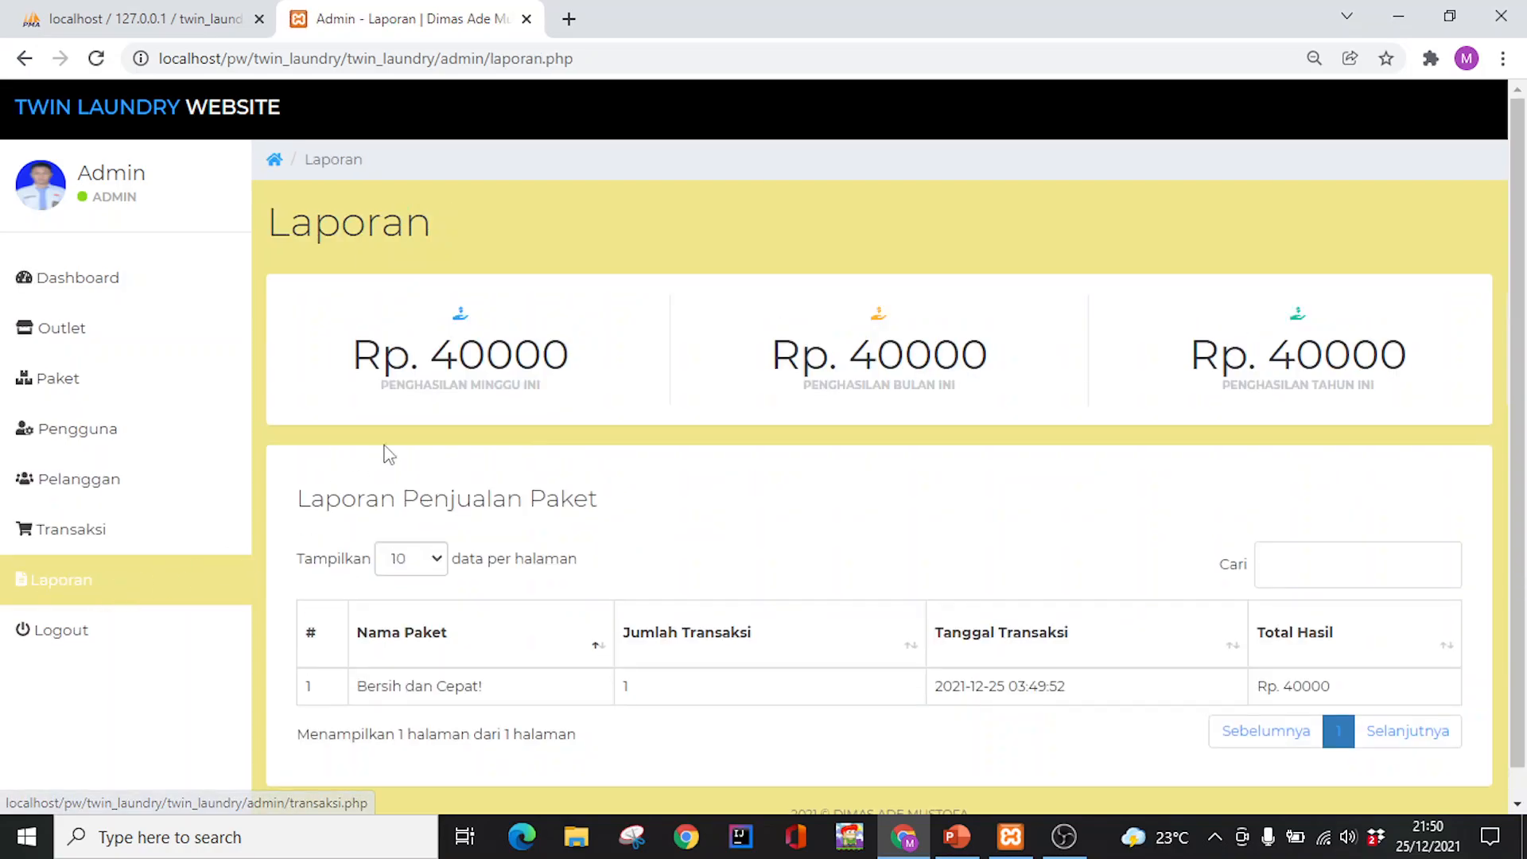
pyautogui.scroll(-1, 700, 465)
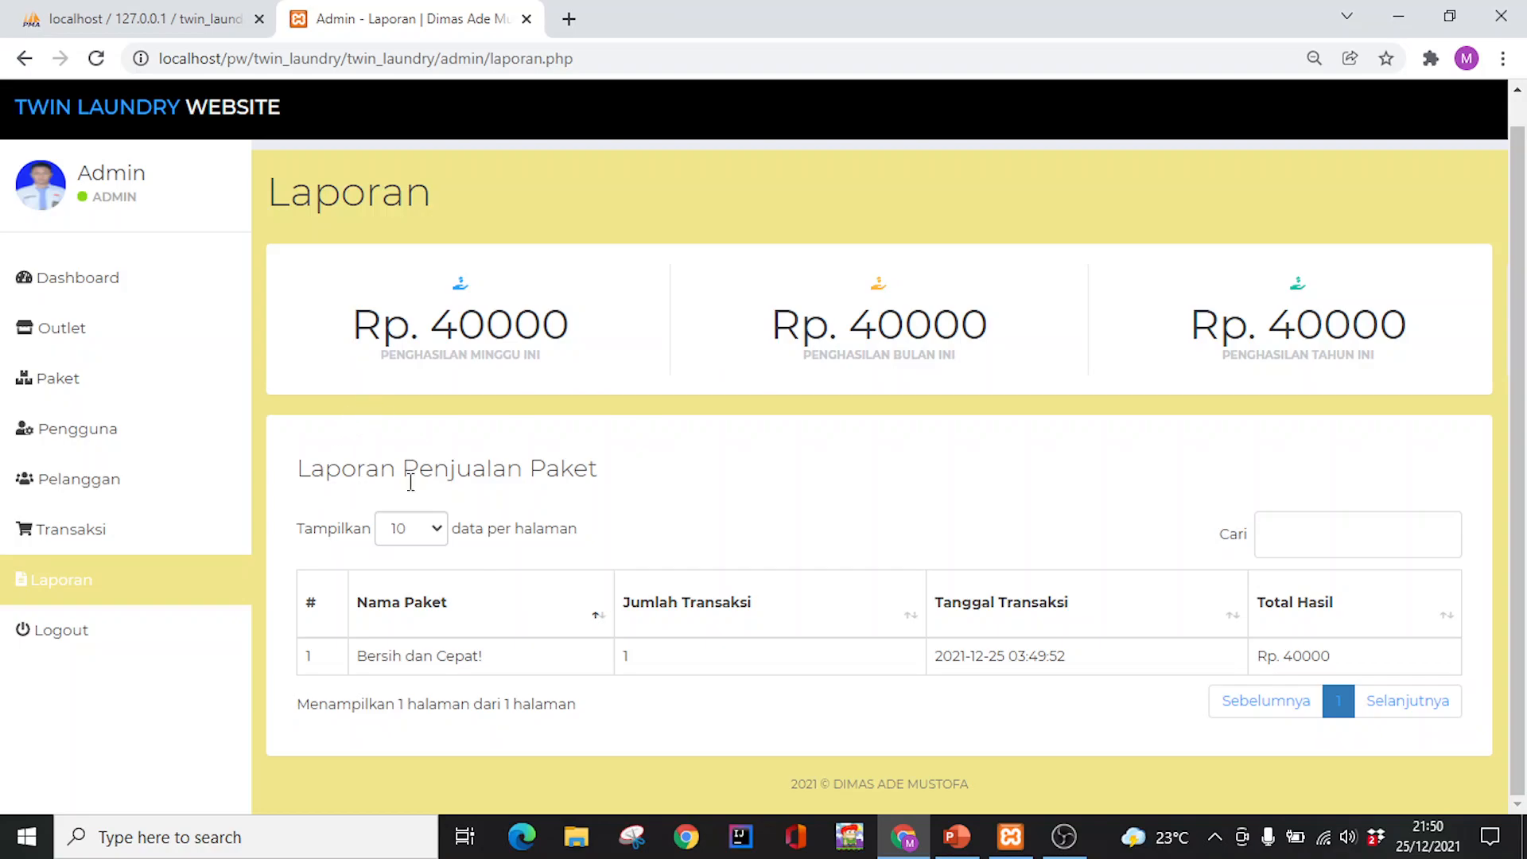
# Log out of admin, sign in as kasir with its password, and dismiss Chrome's password prompts
pyautogui.click(131, 639)
pyautogui.click(571, 433)
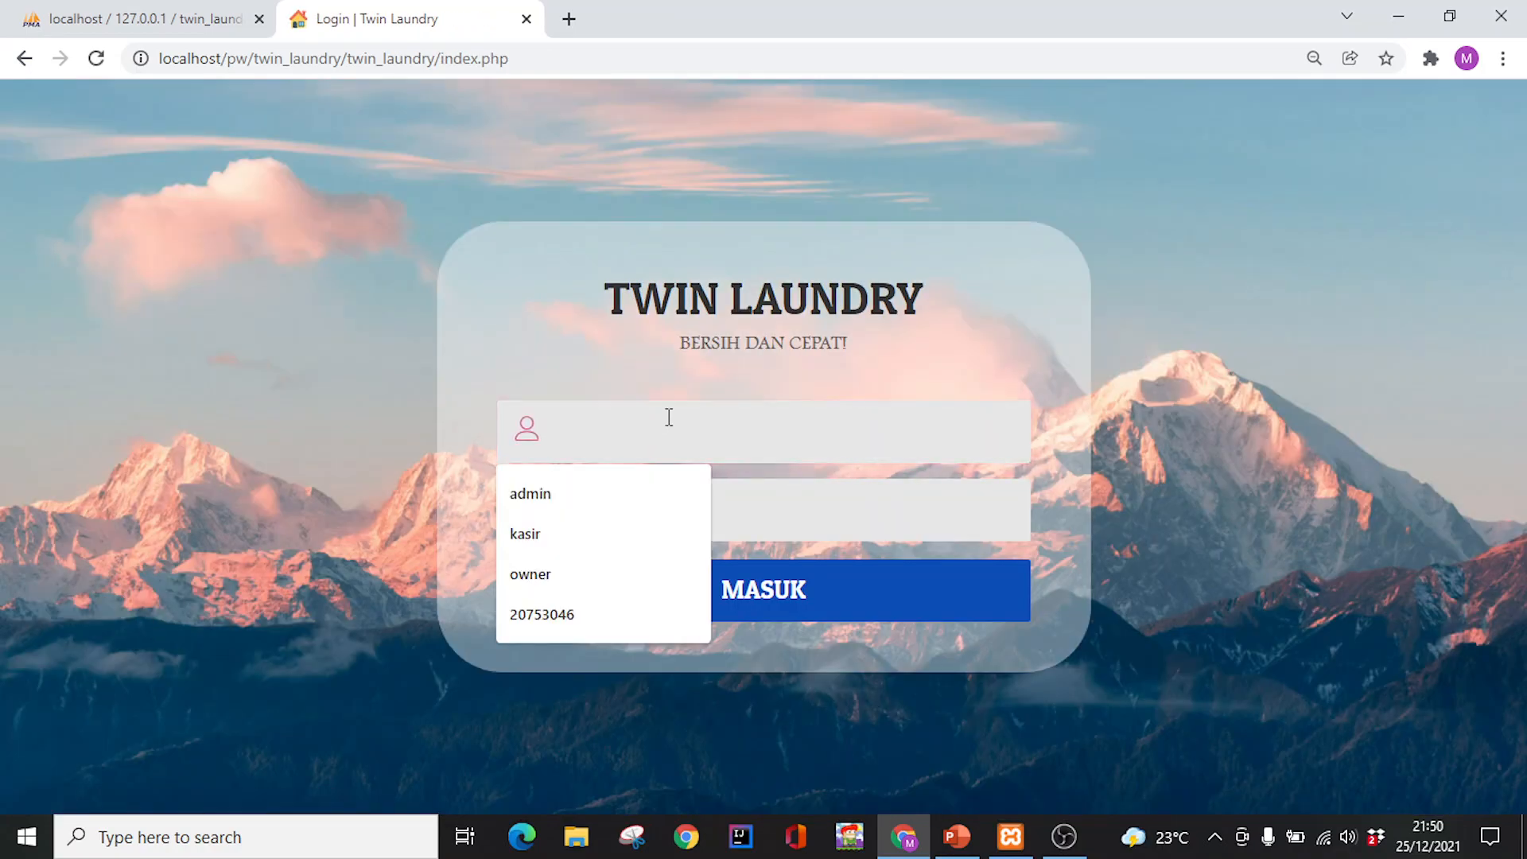
pyautogui.write('kasir')
pyautogui.press('Tab')
pyautogui.write('ka')
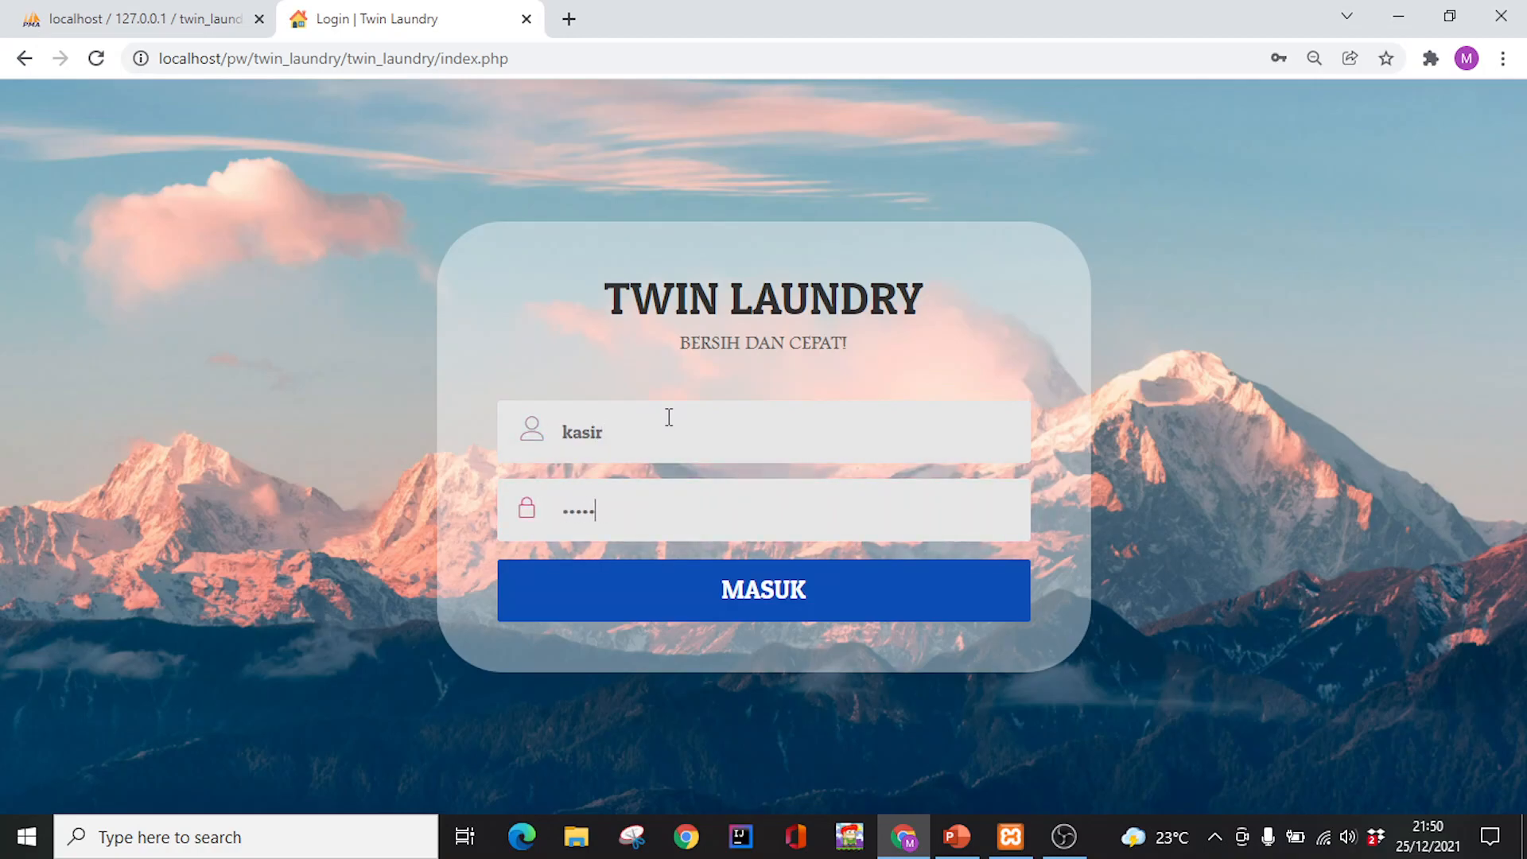
pyautogui.press('Return')
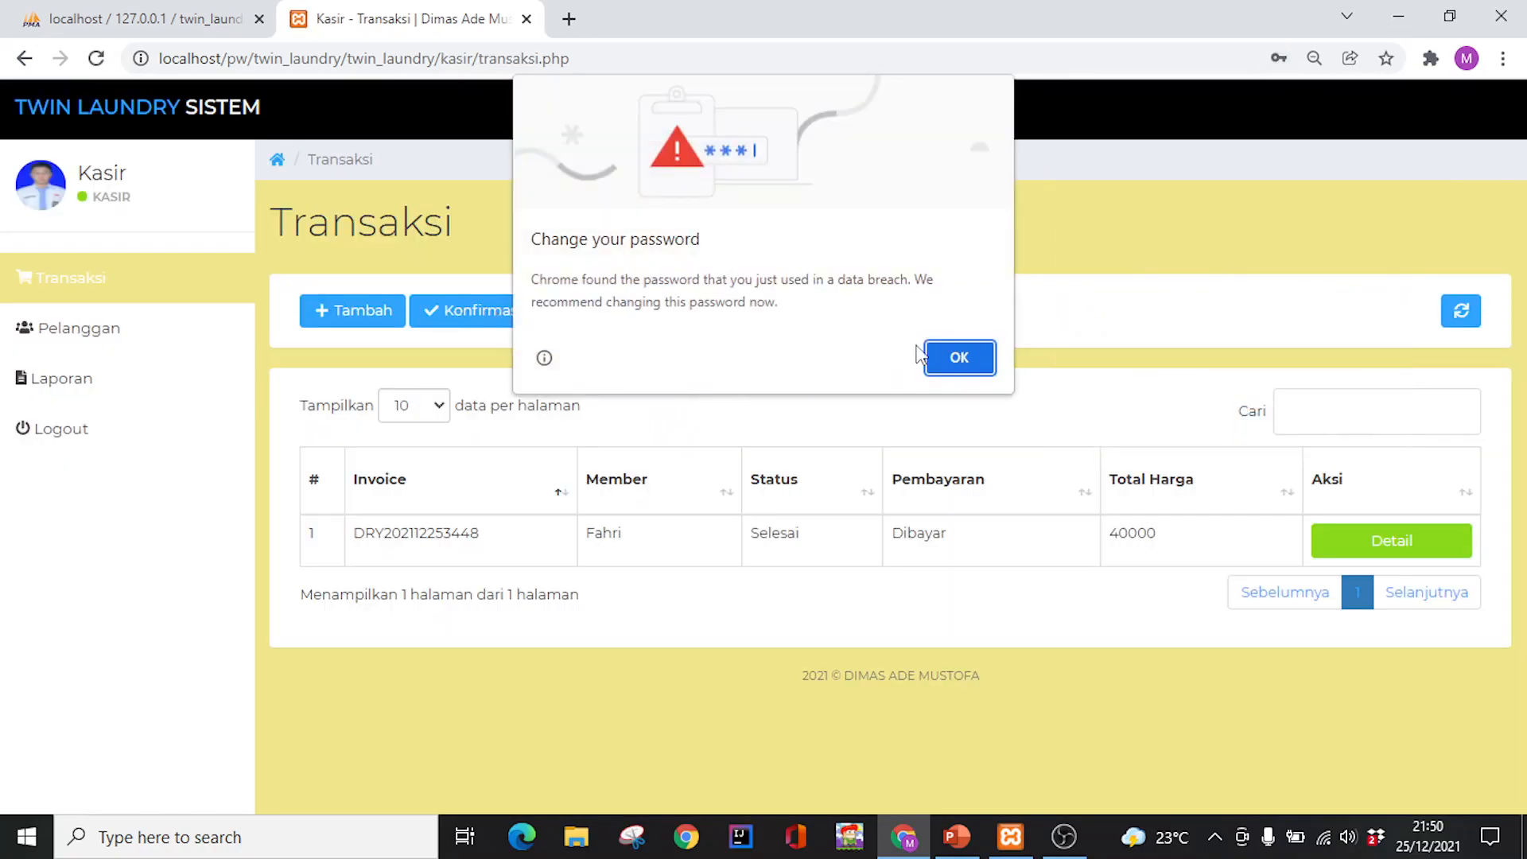
pyautogui.click(977, 354)
pyautogui.click(1383, 97)
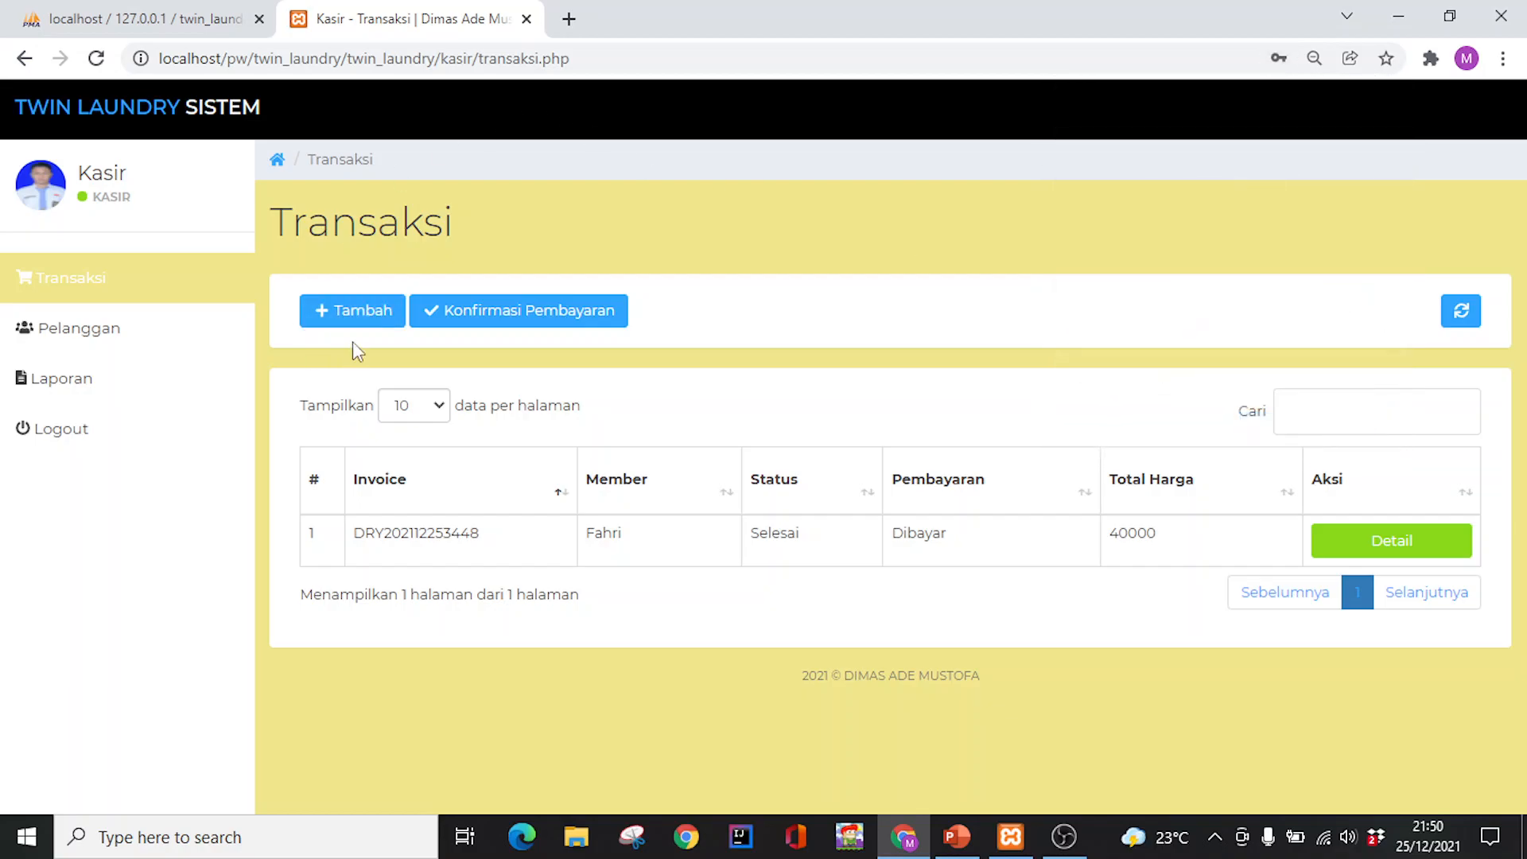
# Browse Pelanggan, Transaksi, payment list and transaction details, then open the kasir Laporan page
pyautogui.click(153, 332)
pyautogui.click(160, 296)
pyautogui.click(535, 323)
pyautogui.click(339, 315)
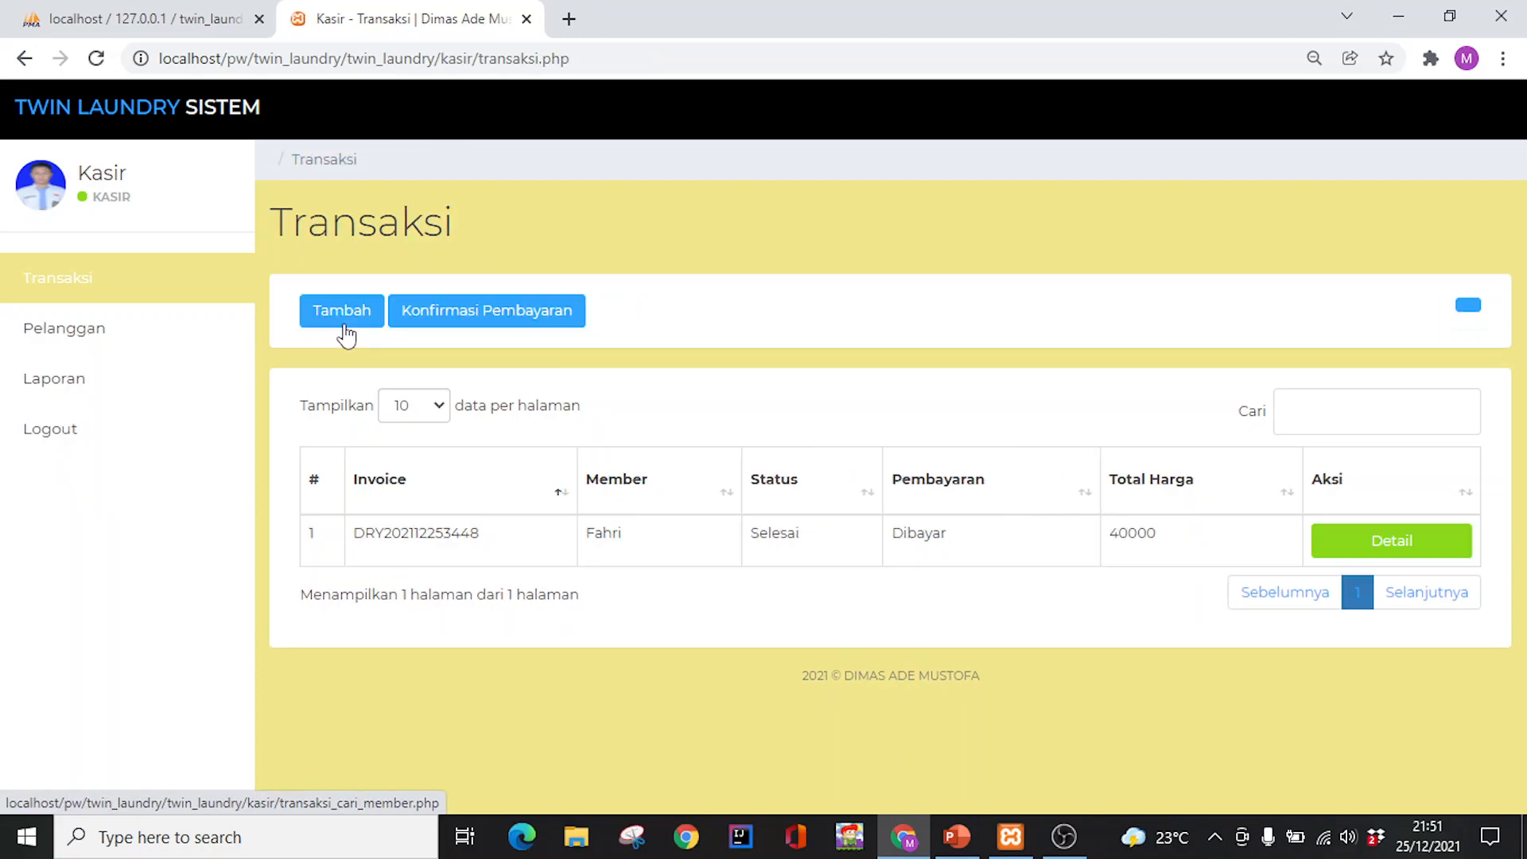
pyautogui.click(1392, 541)
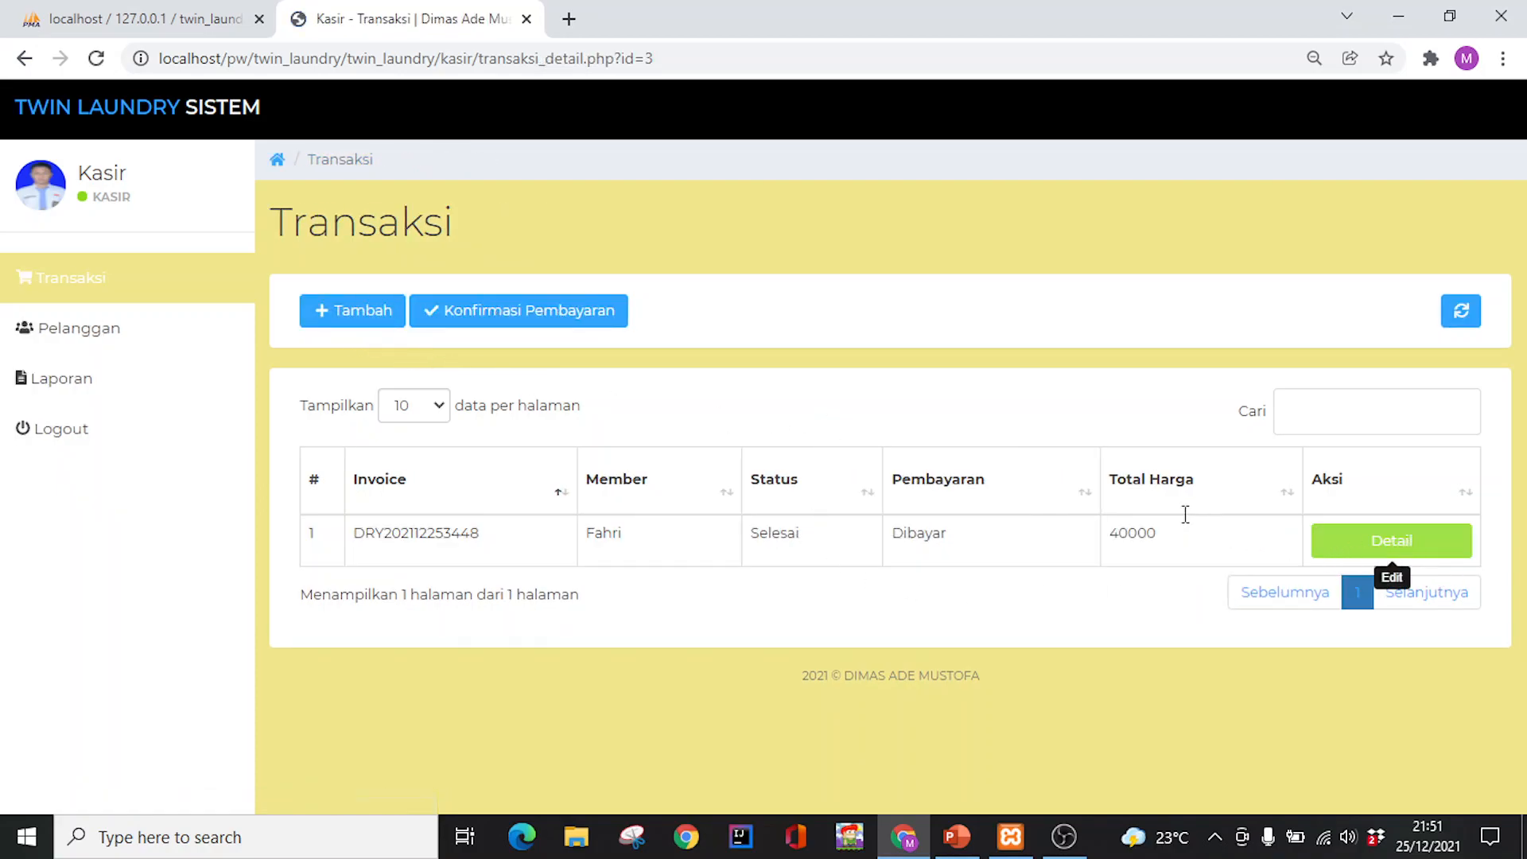
pyautogui.scroll(-5, 461, 427)
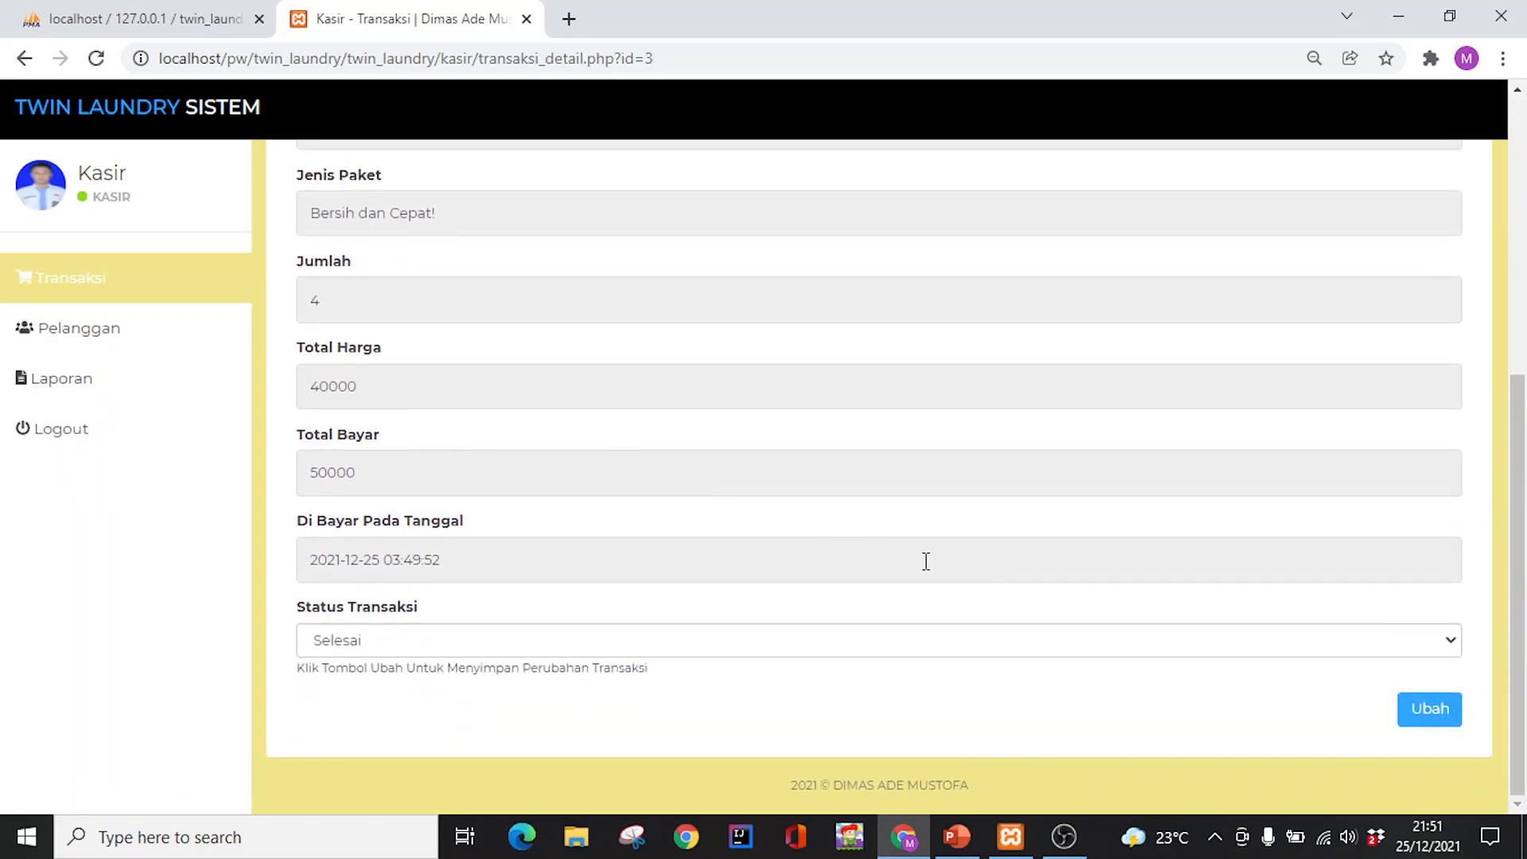
pyautogui.click(162, 338)
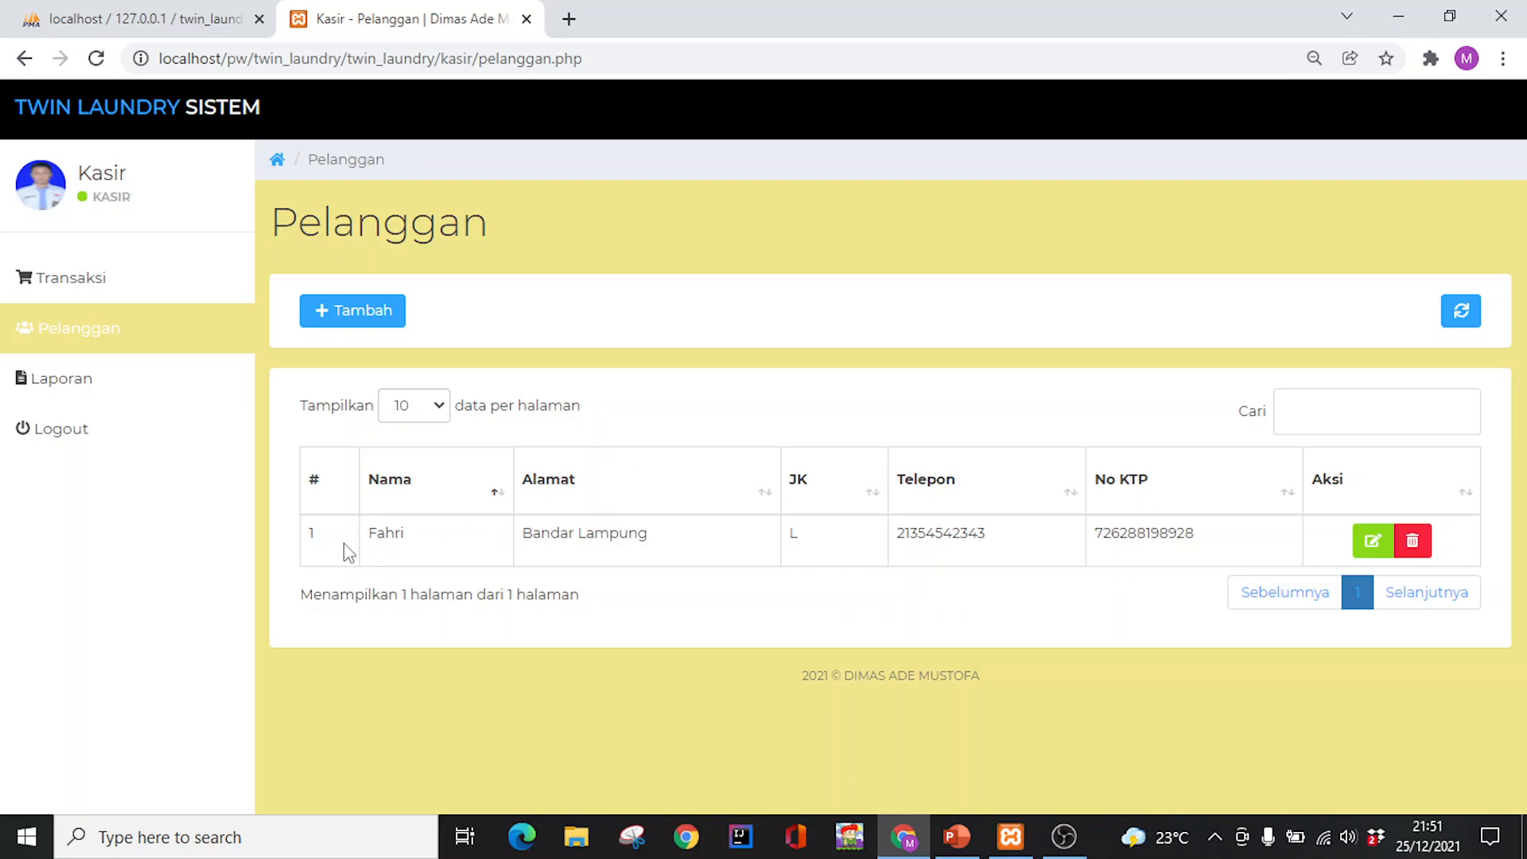
pyautogui.click(109, 395)
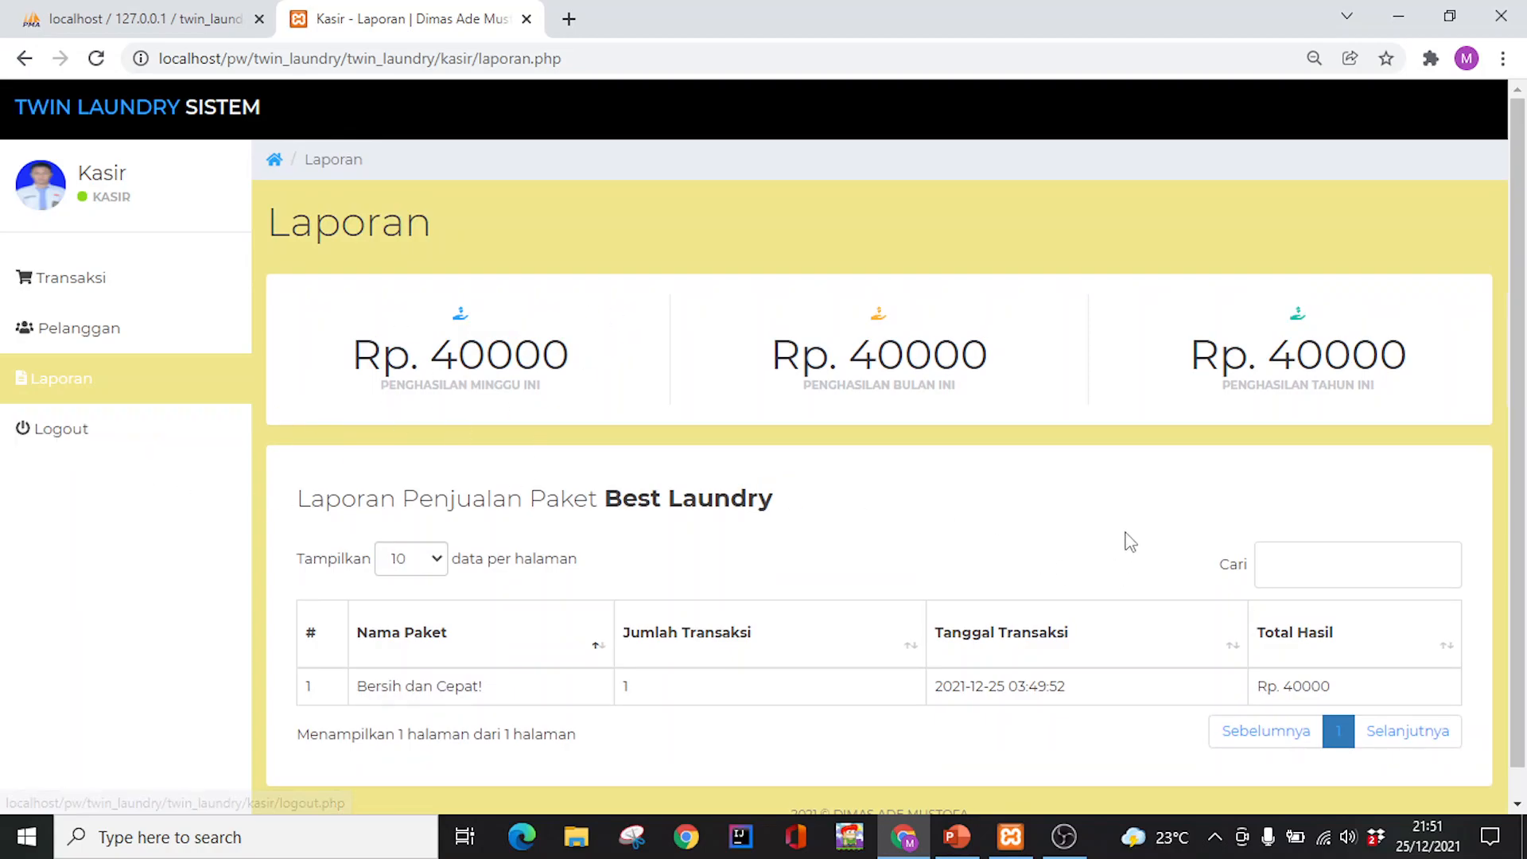
# Switch from kasir to the owner account, dismiss Chrome prompts, and open the owner Laporan showing Rp. 40000
pyautogui.click(115, 444)
pyautogui.click(694, 443)
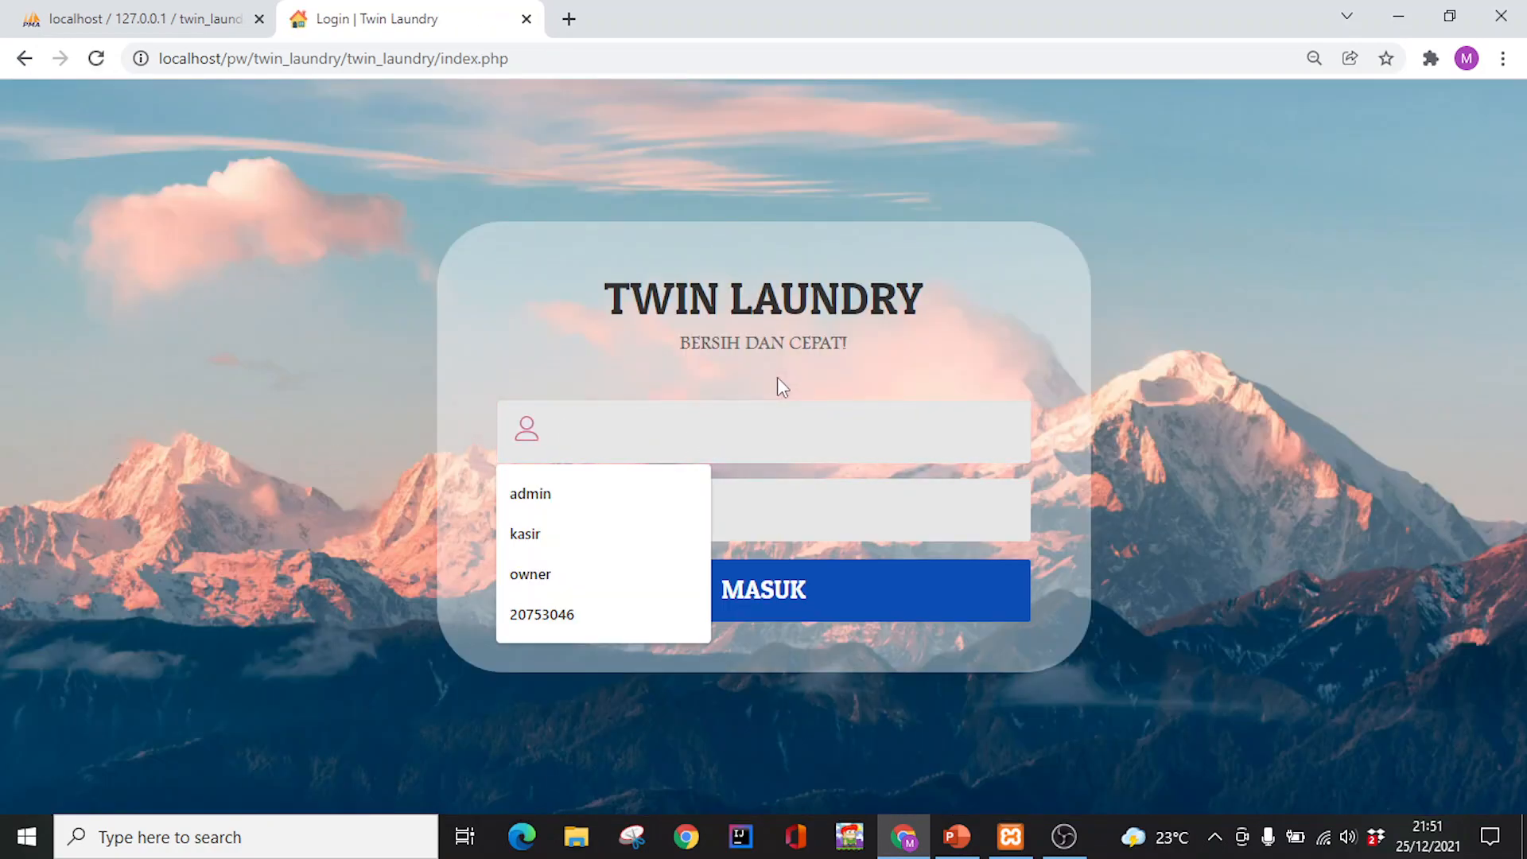
pyautogui.write('owner')
pyautogui.press('Tab')
pyautogui.write('owner')
pyautogui.press('Return')
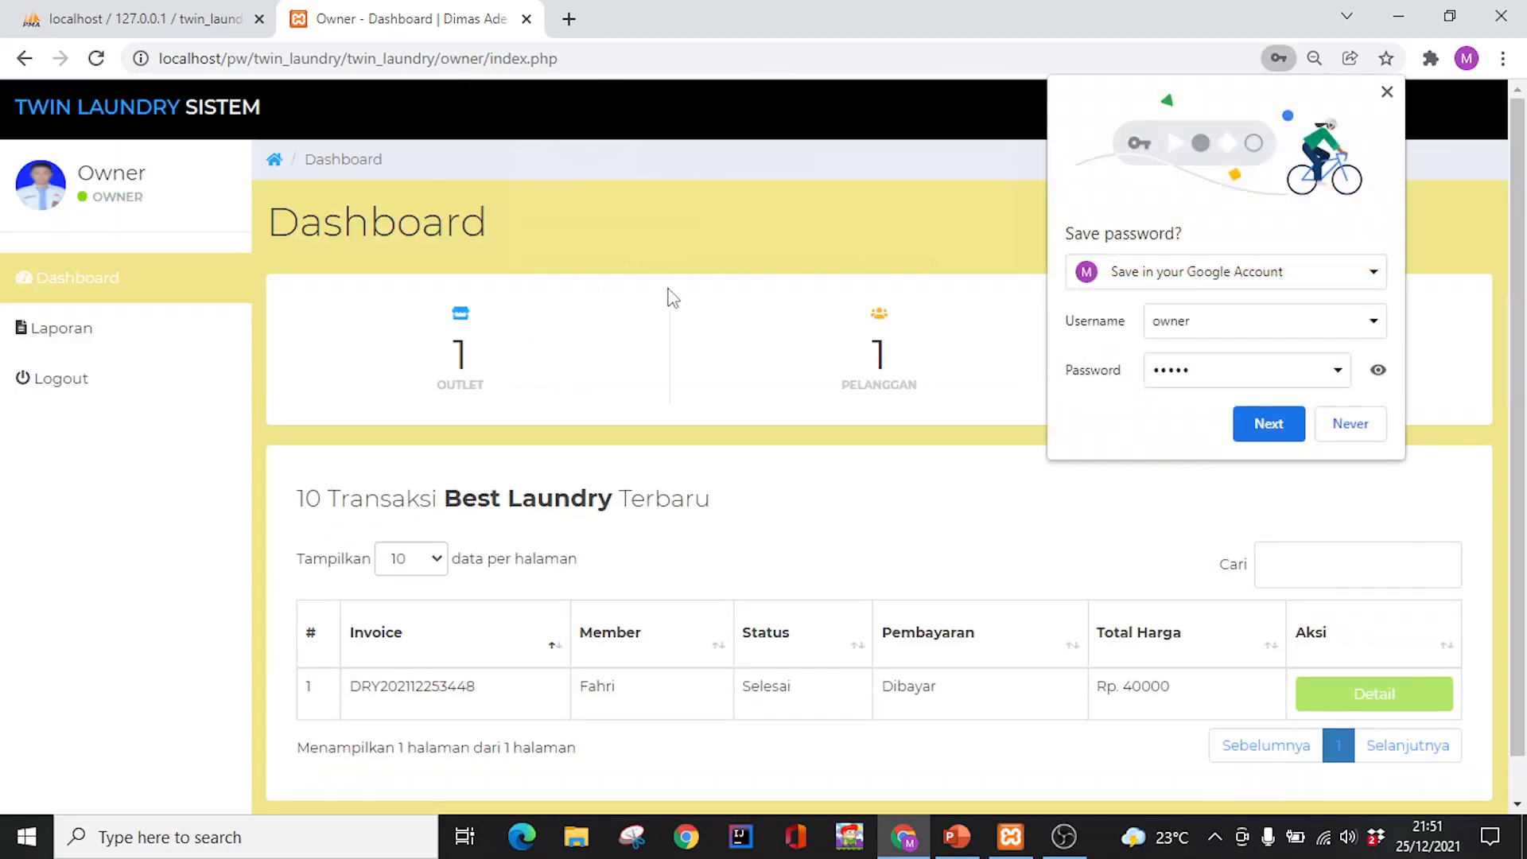
pyautogui.click(962, 355)
pyautogui.click(883, 213)
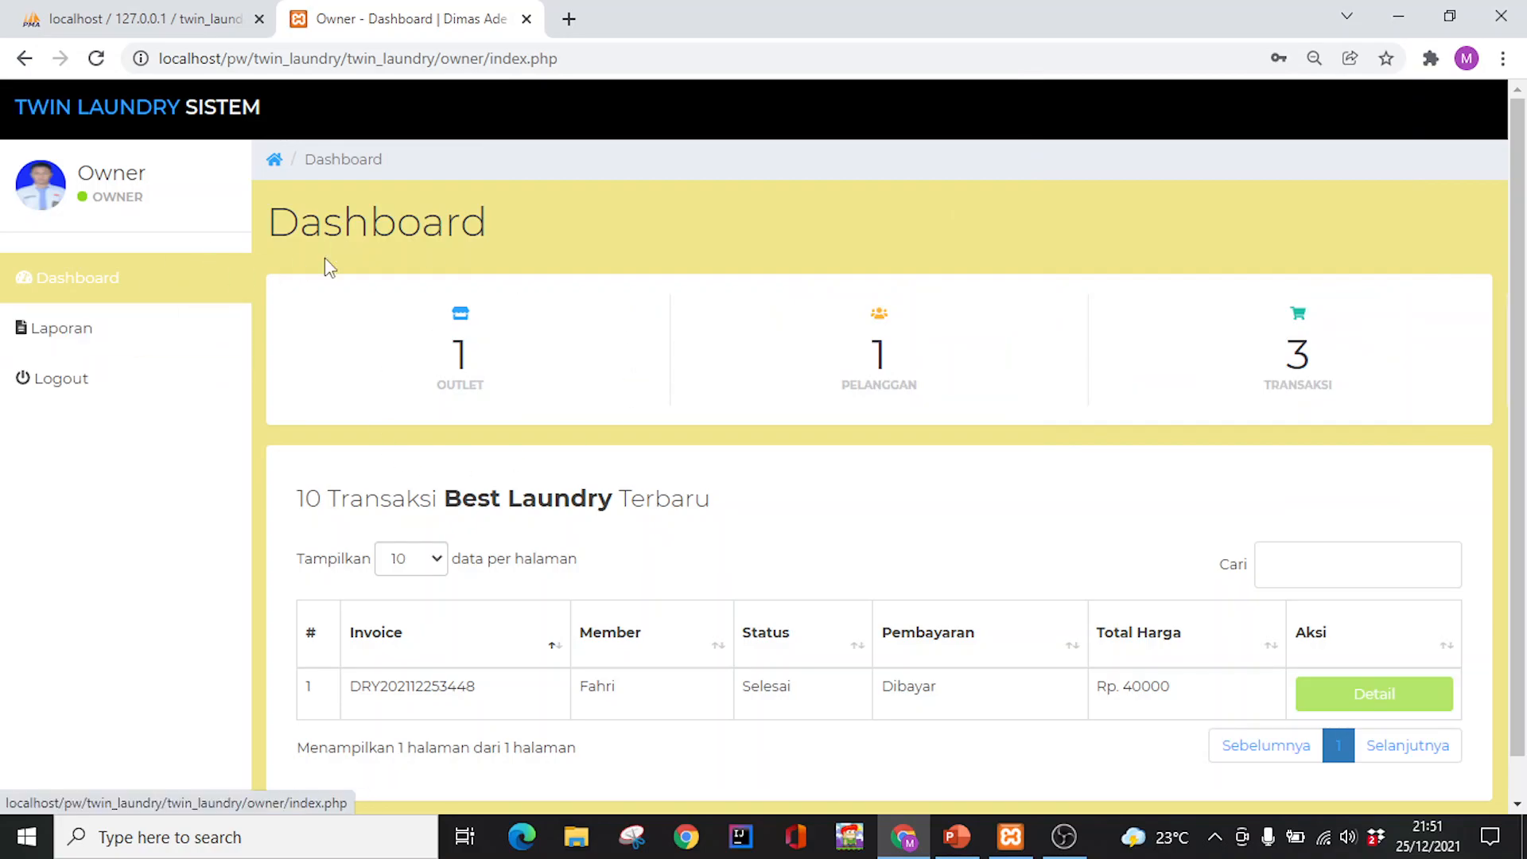
pyautogui.click(120, 331)
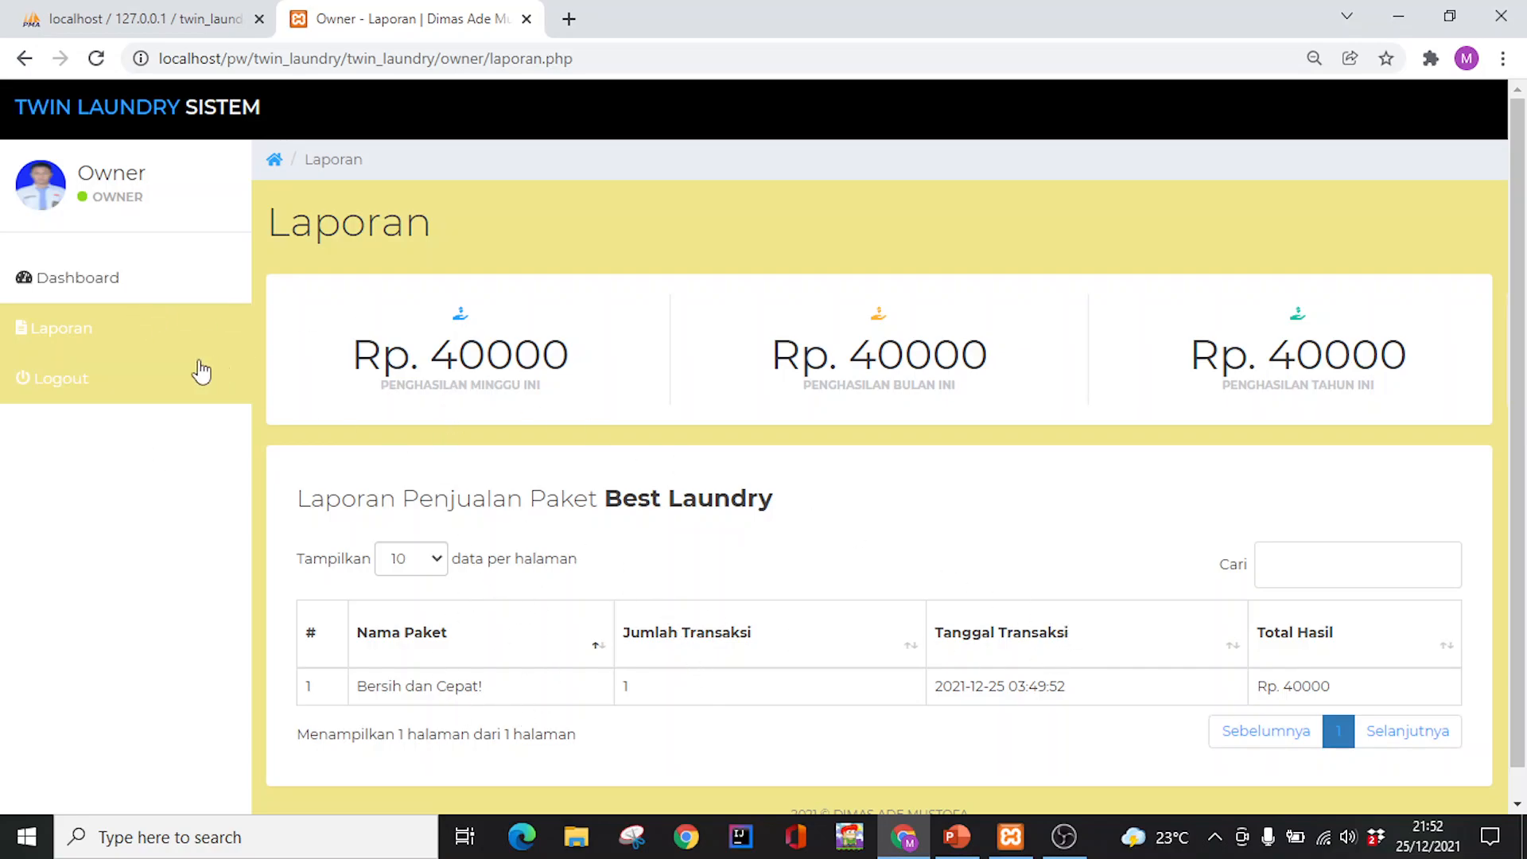
# Log out of the owner account via the sidebar Logout link
pyautogui.click(124, 374)
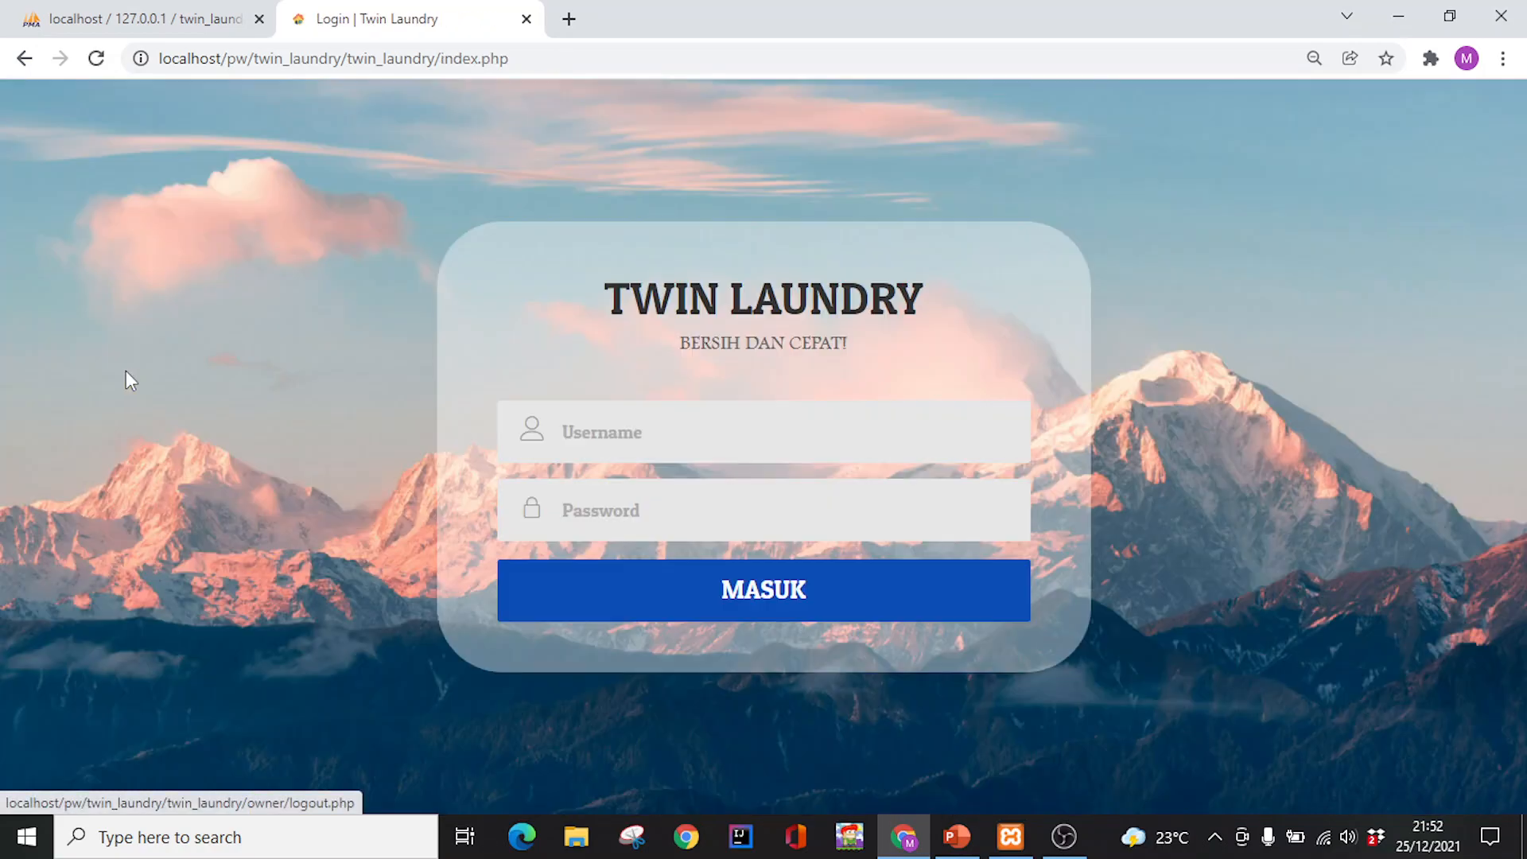